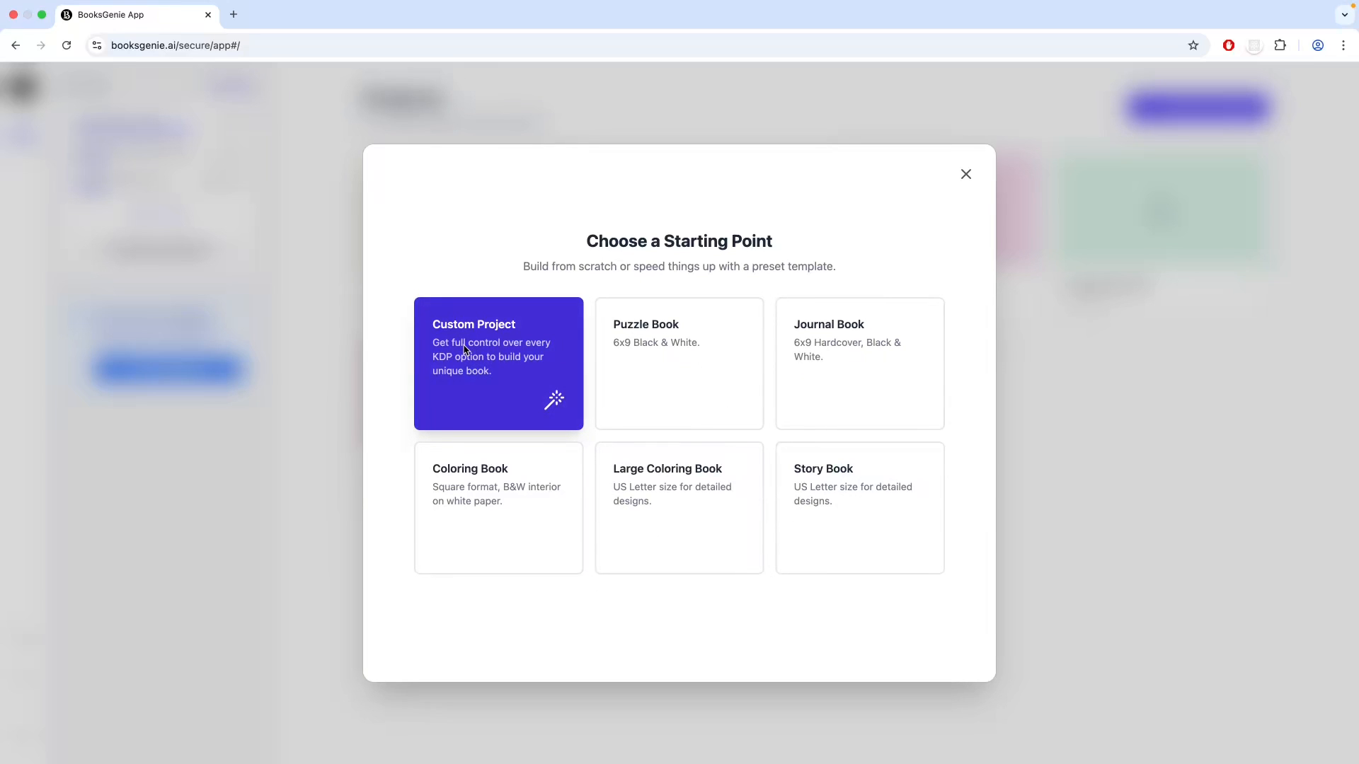
Start a custom book project and name it "Story book".
left_click(495, 382)
left_click(506, 456)
type("S")
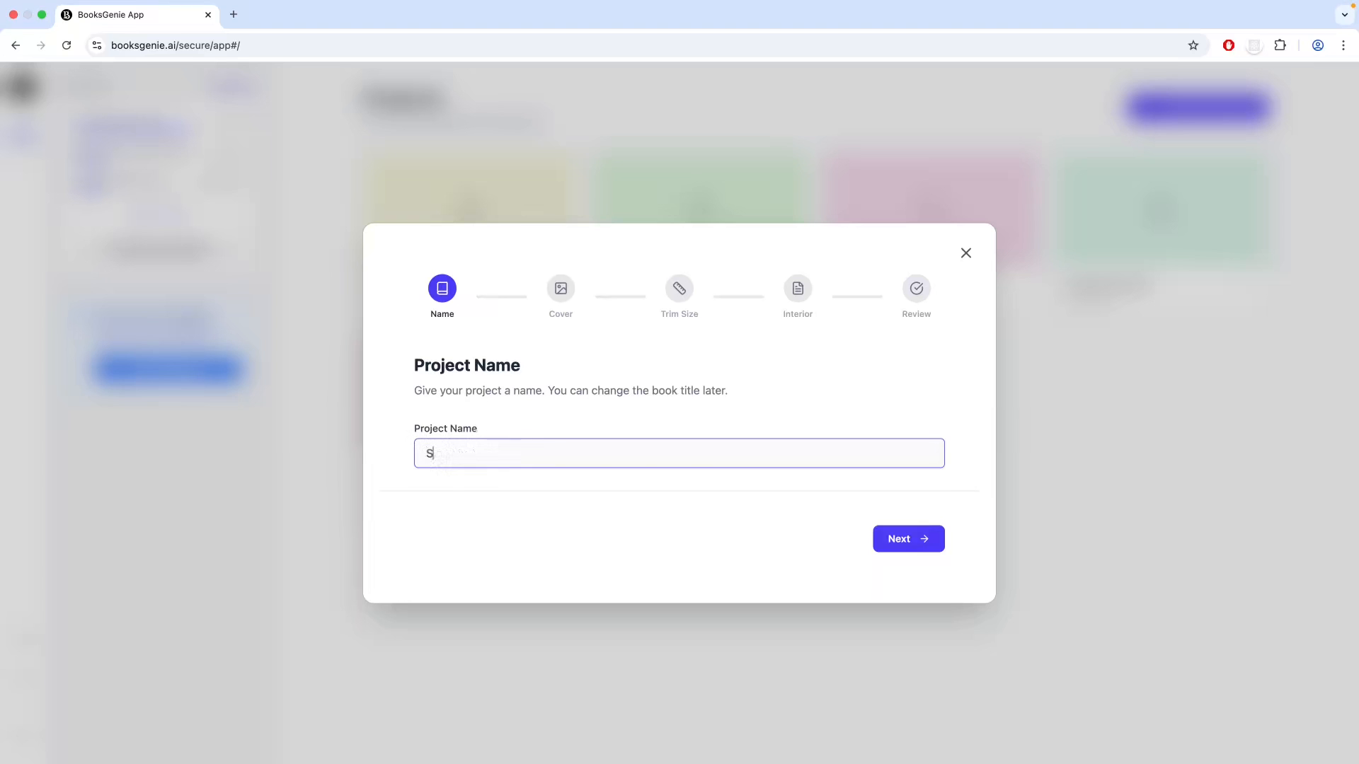
type("tory book")
left_click(911, 550)
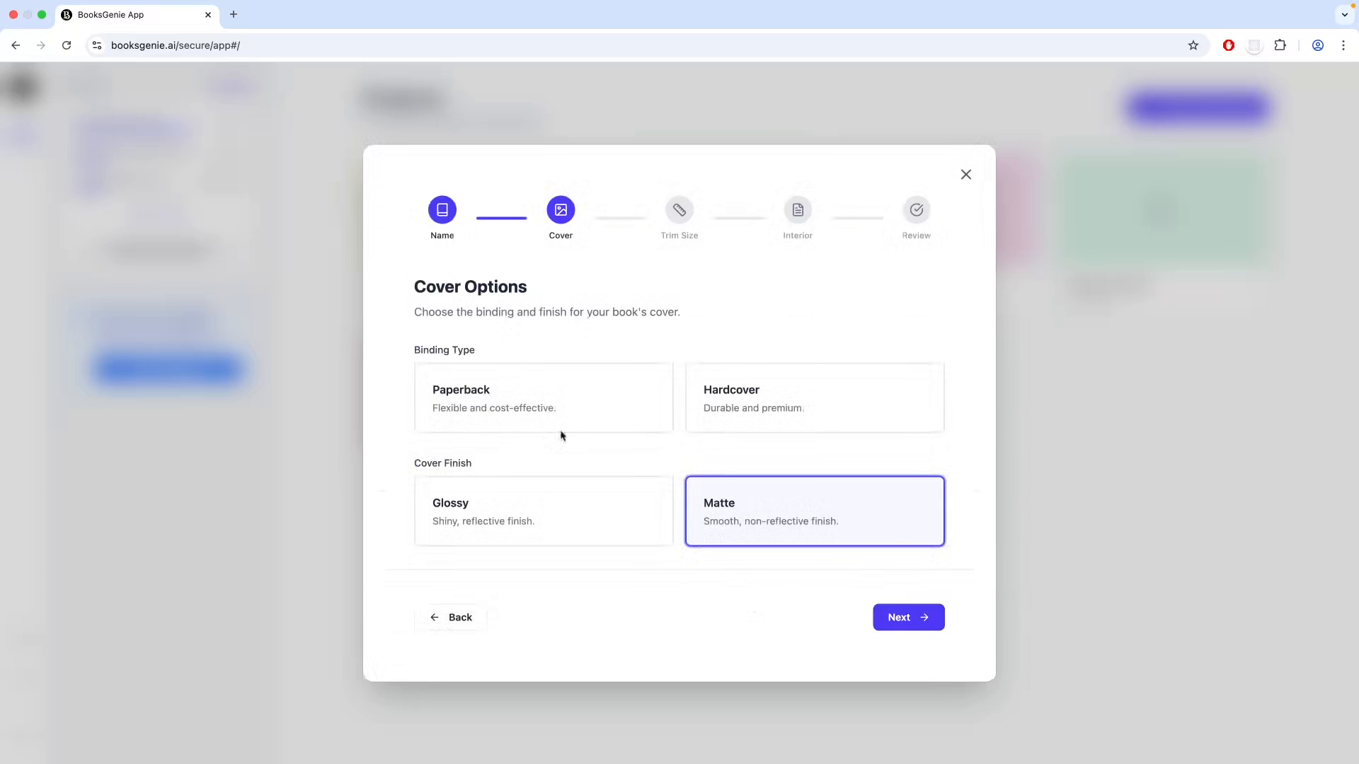
Choose Paperback binding with a Glossy cover finish for the book.
left_click(487, 402)
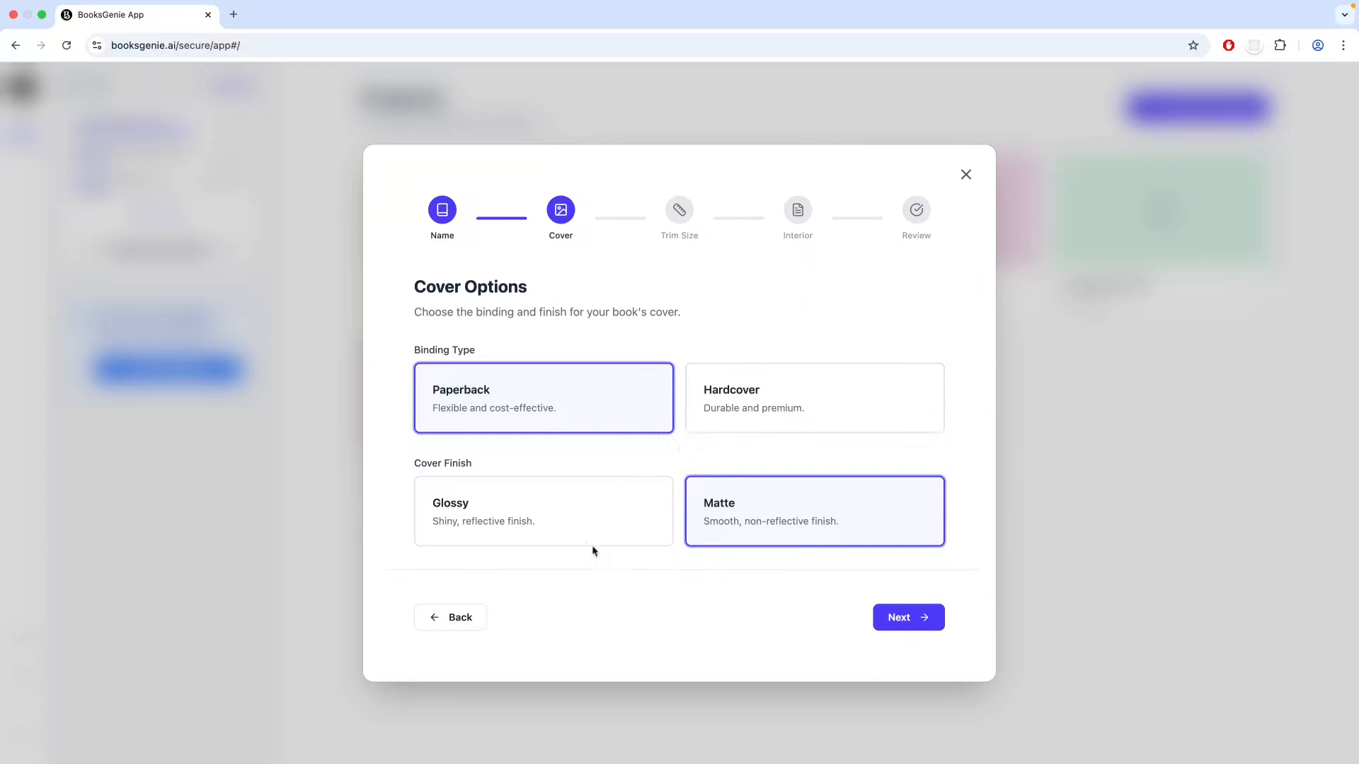
left_click(537, 521)
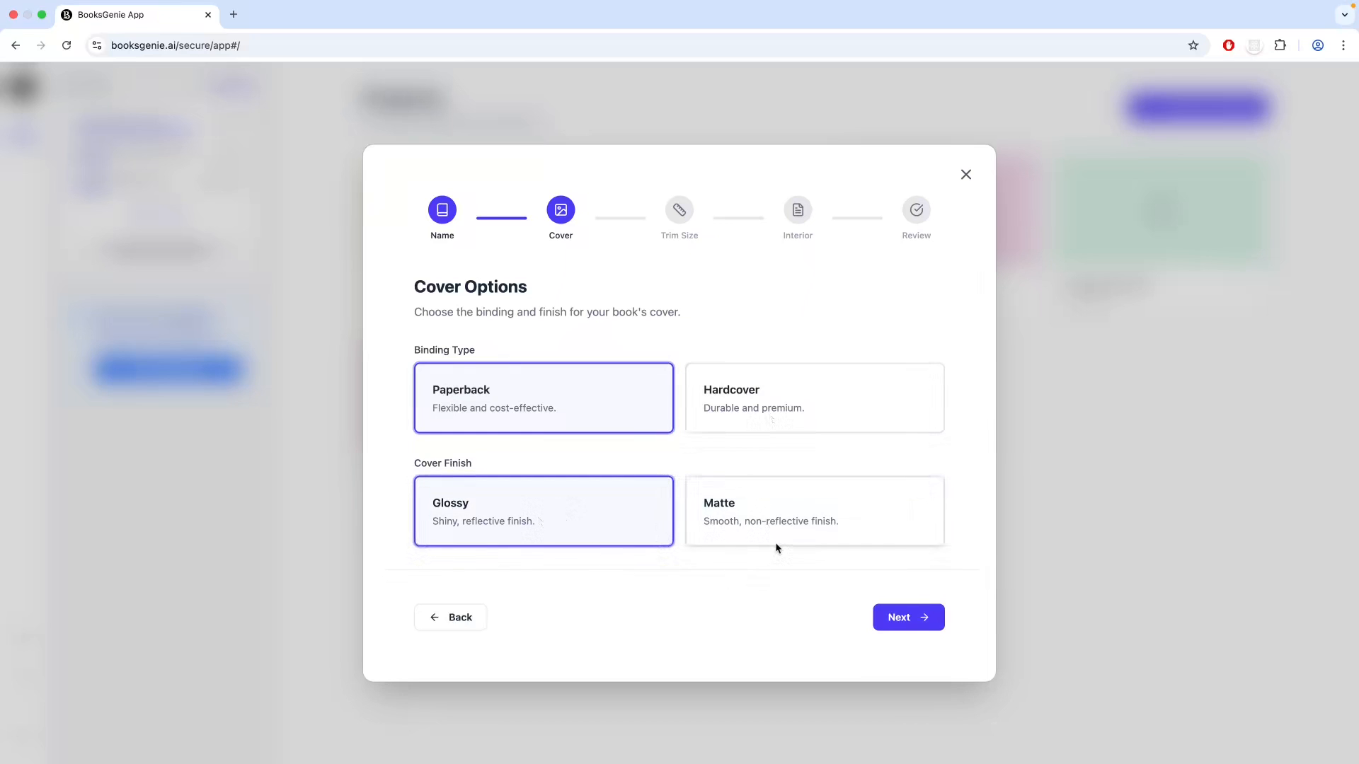
left_click(913, 620)
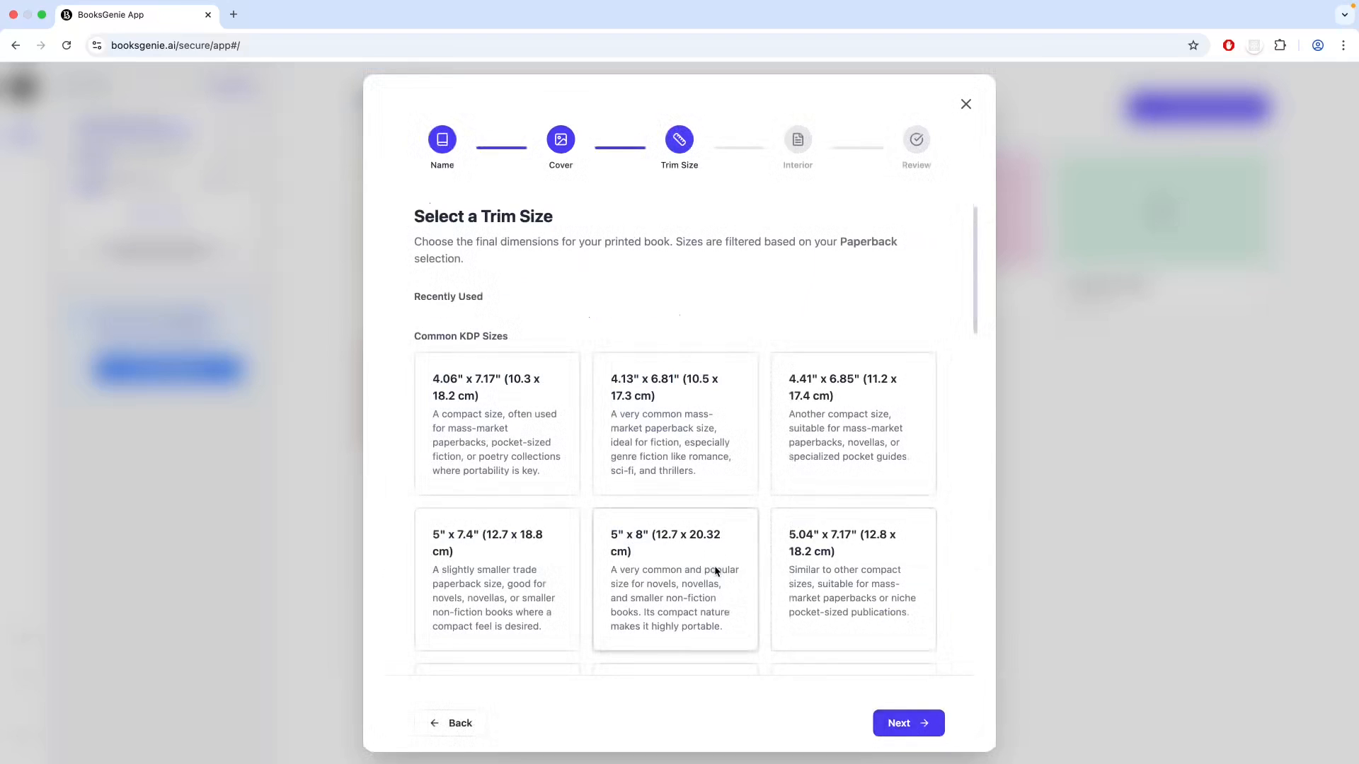
Select the square 8.5" x 8.5" (21.59 x 21.59 cm) trim size for the book.
scroll(715, 571, "down", 10)
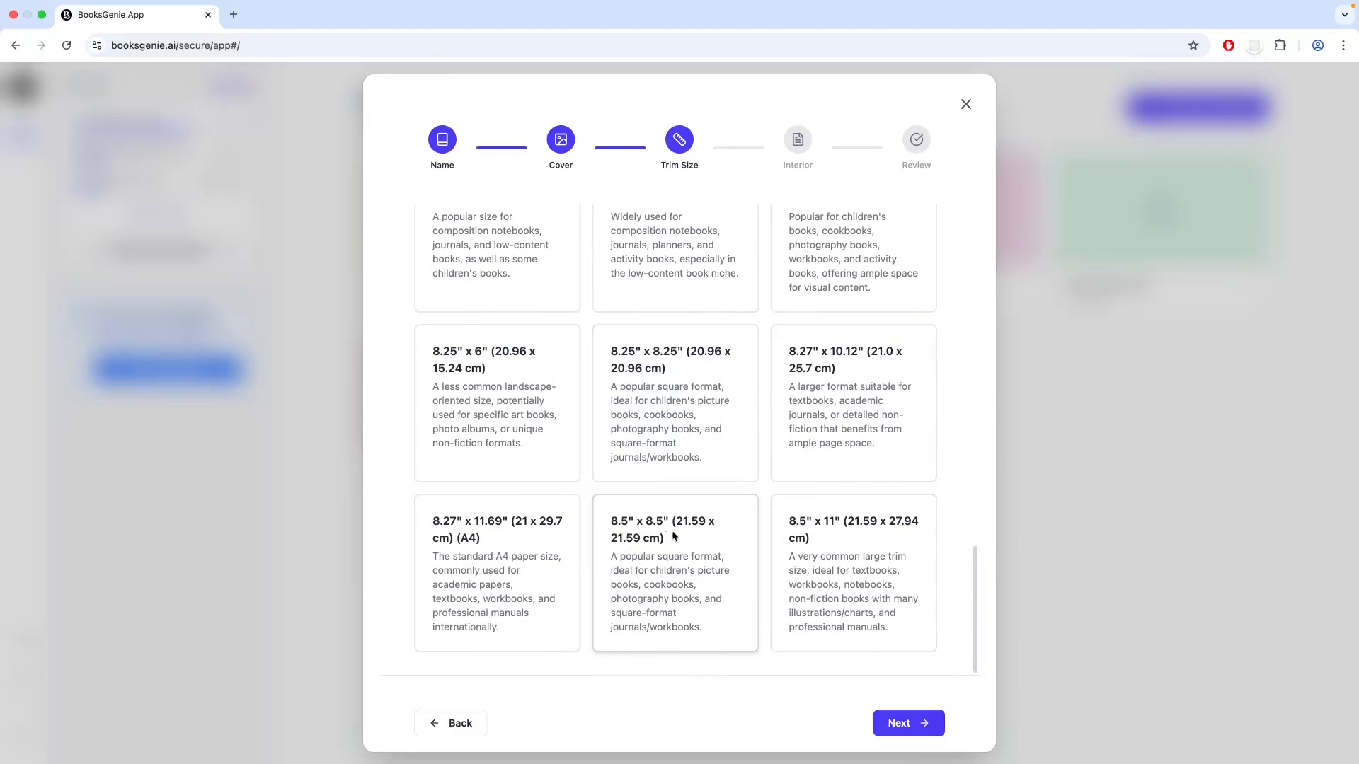
left_click(677, 576)
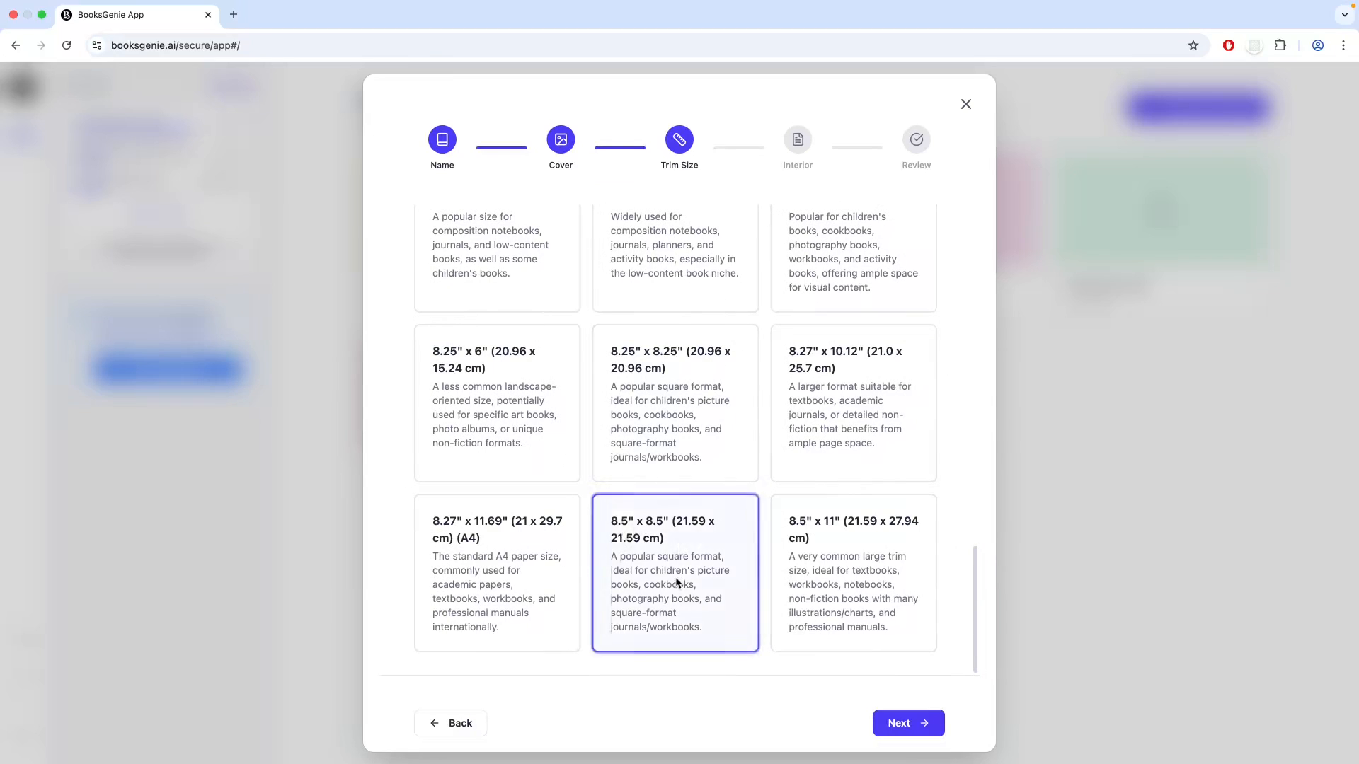
left_click(919, 726)
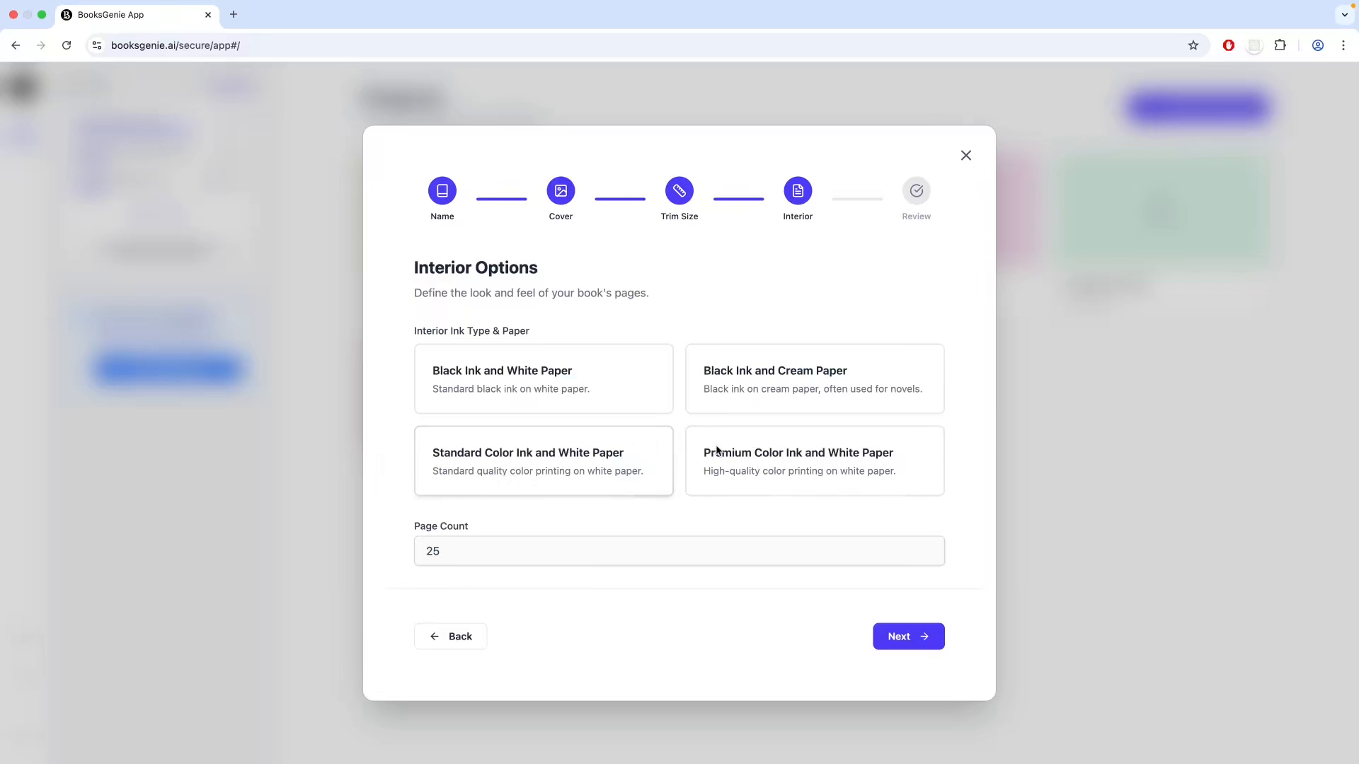
Choose Premium Color Ink and White Paper, keep the page count at 25, and create the project.
left_click(784, 471)
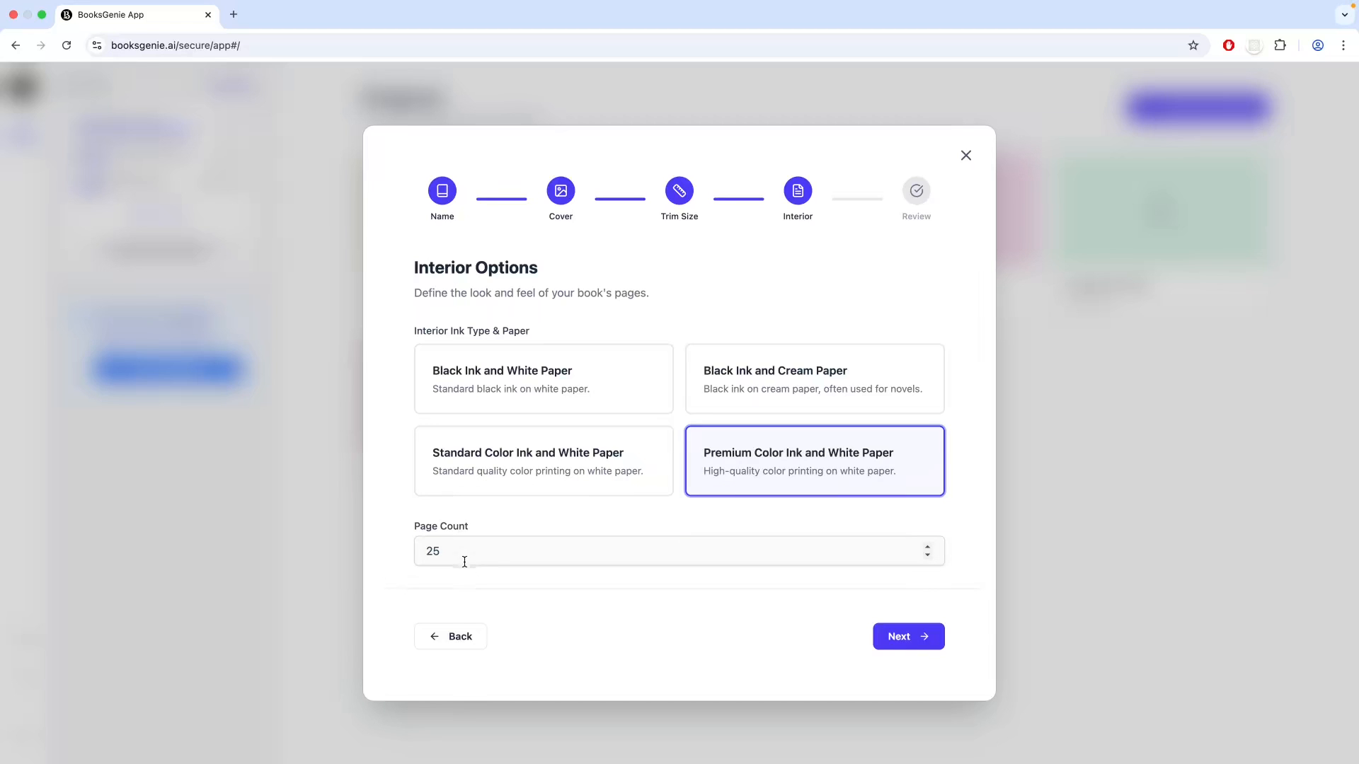
left_click_drag(416, 554, 485, 547)
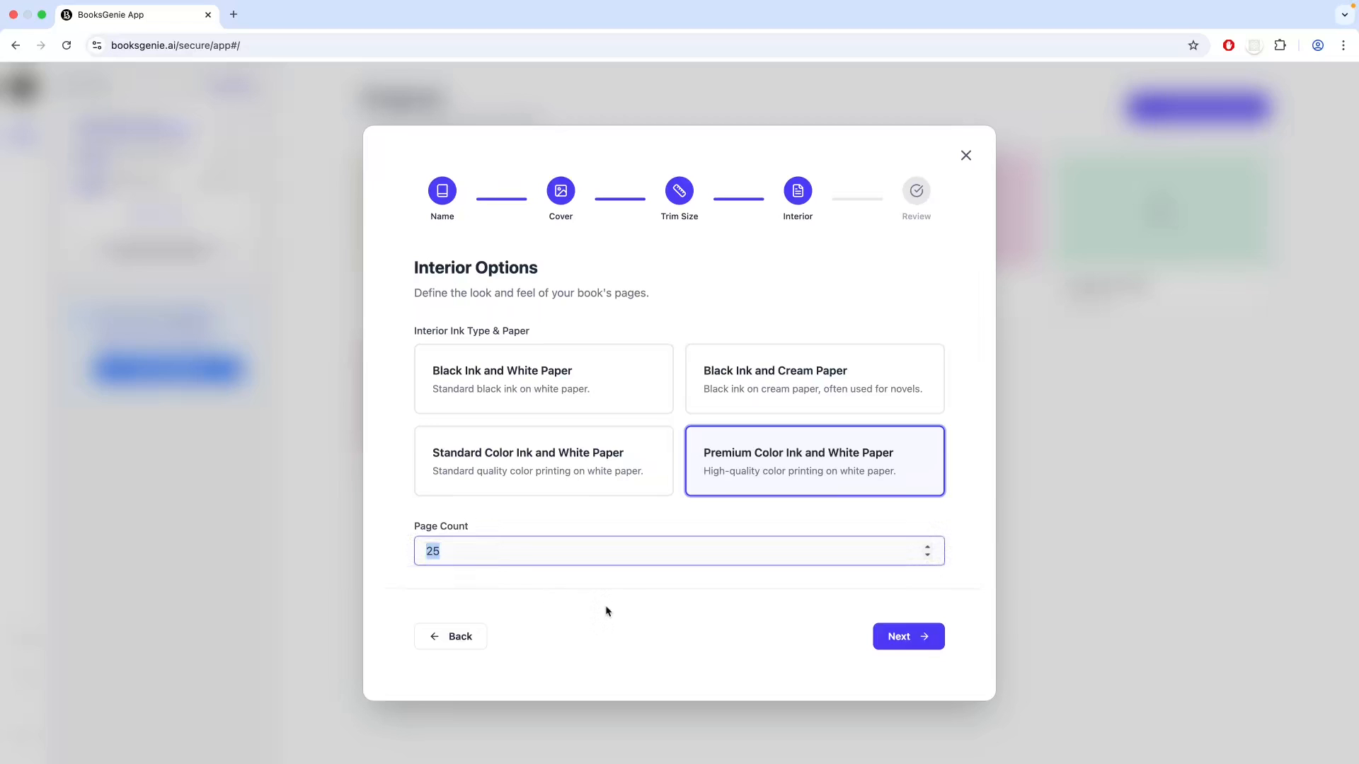
left_click(897, 640)
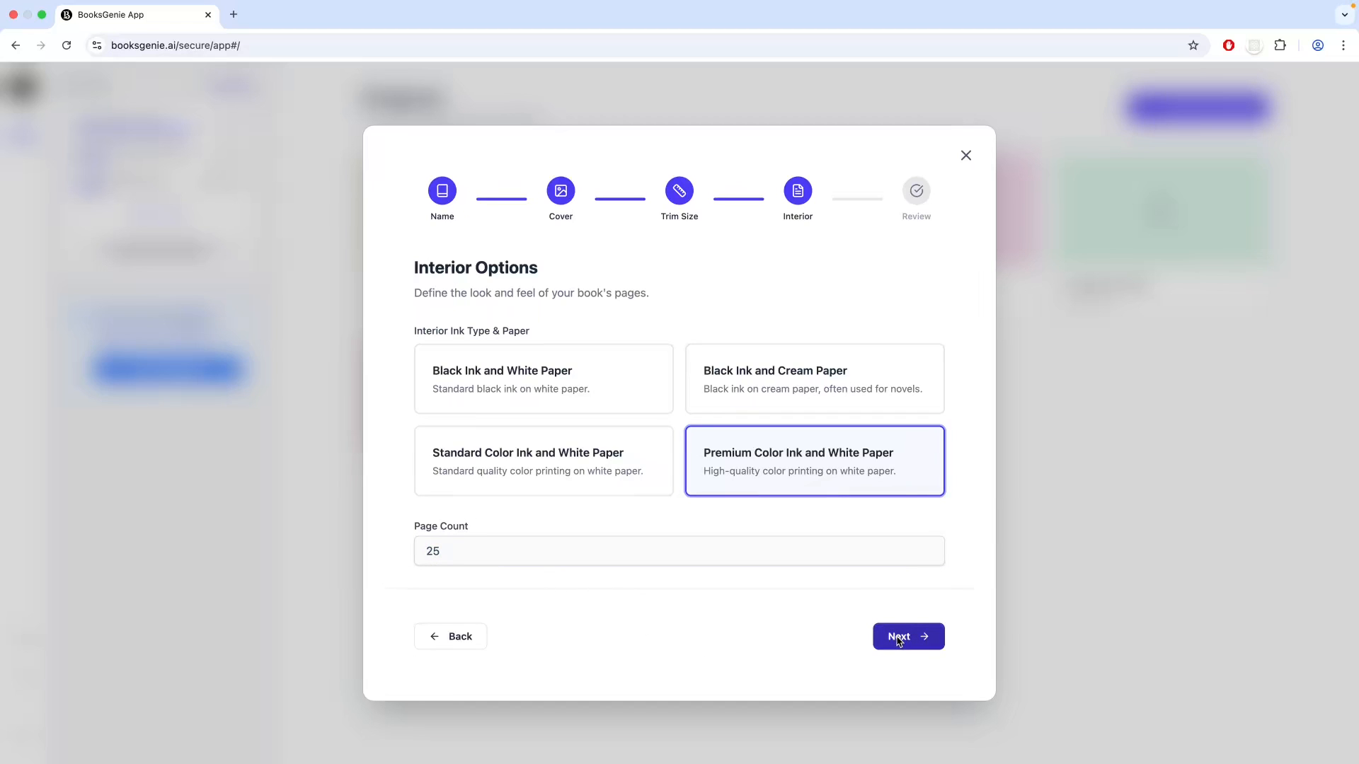
left_click(897, 638)
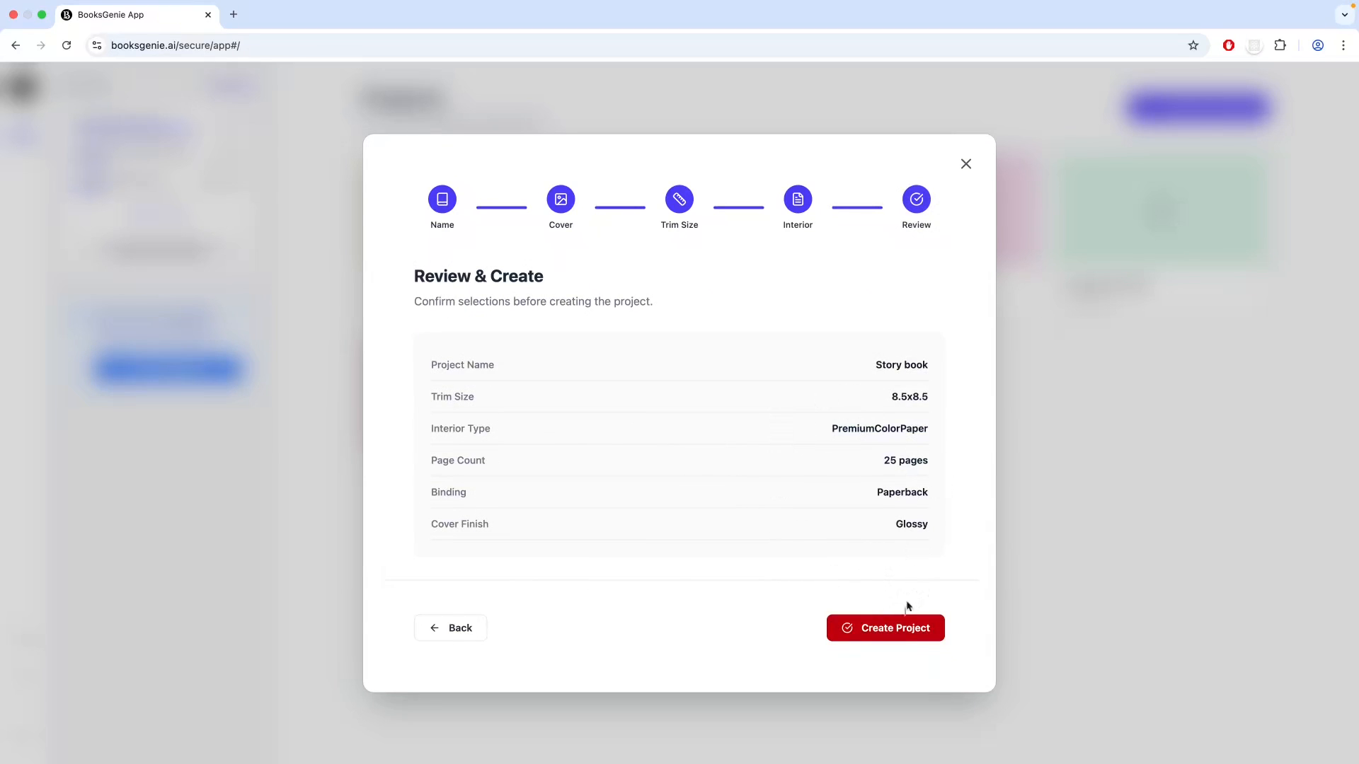
left_click(903, 639)
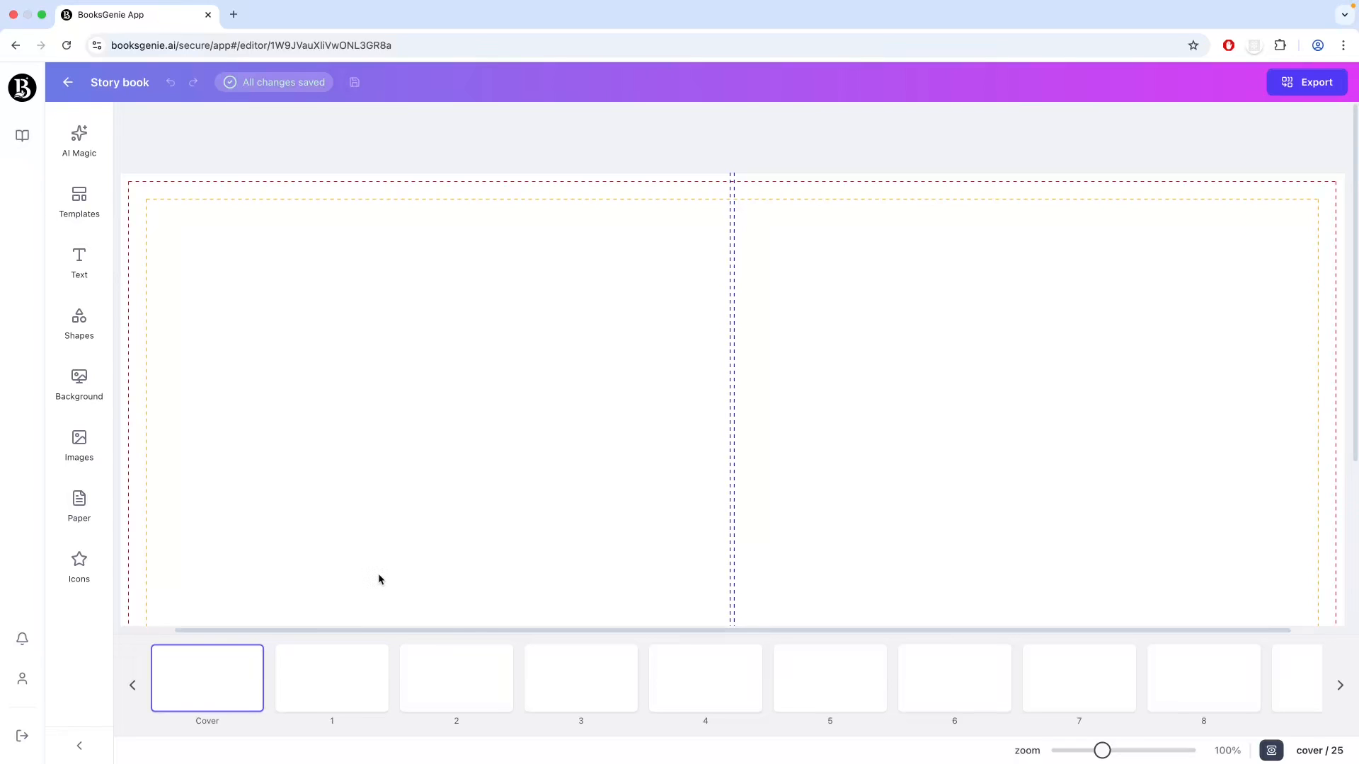
Start the AI story book generator and enter the story idea "A lost rabit who is trying to find its way home".
left_click(86, 154)
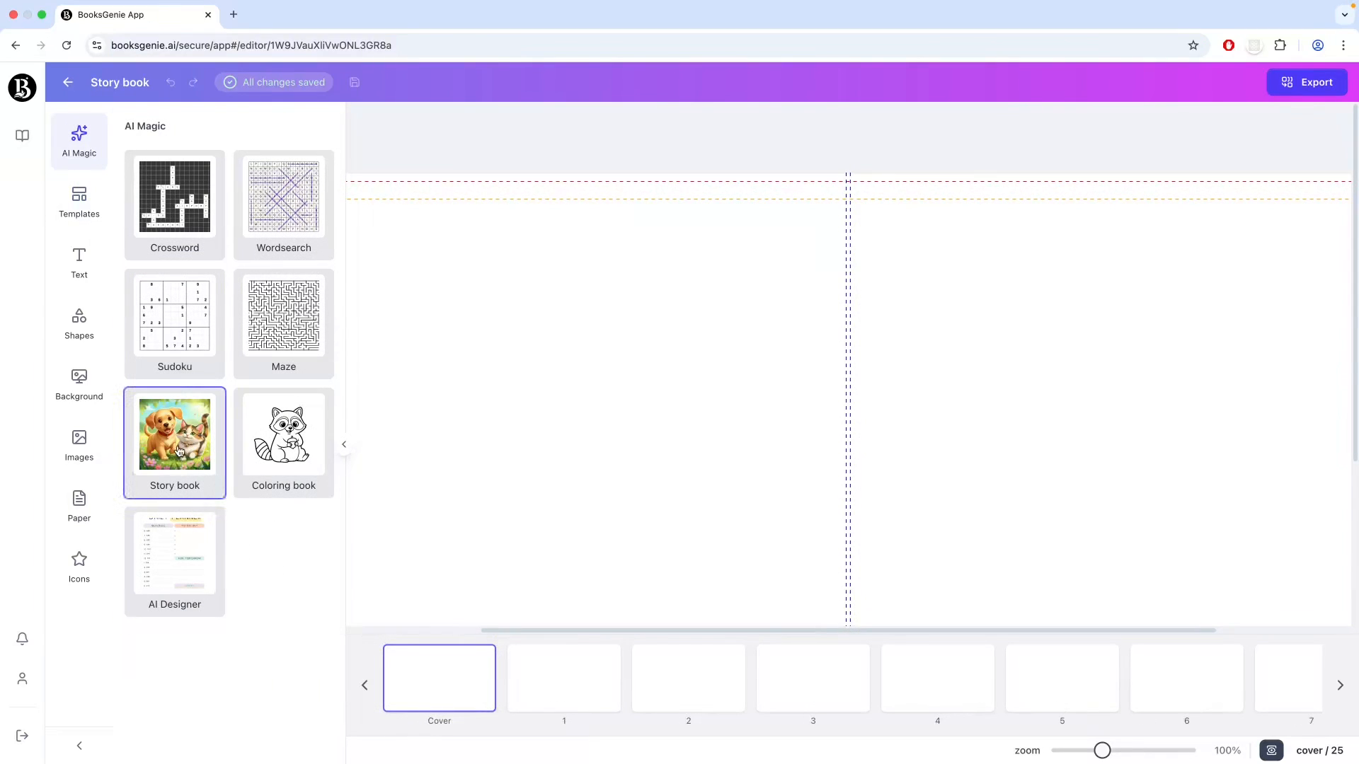
left_click(178, 452)
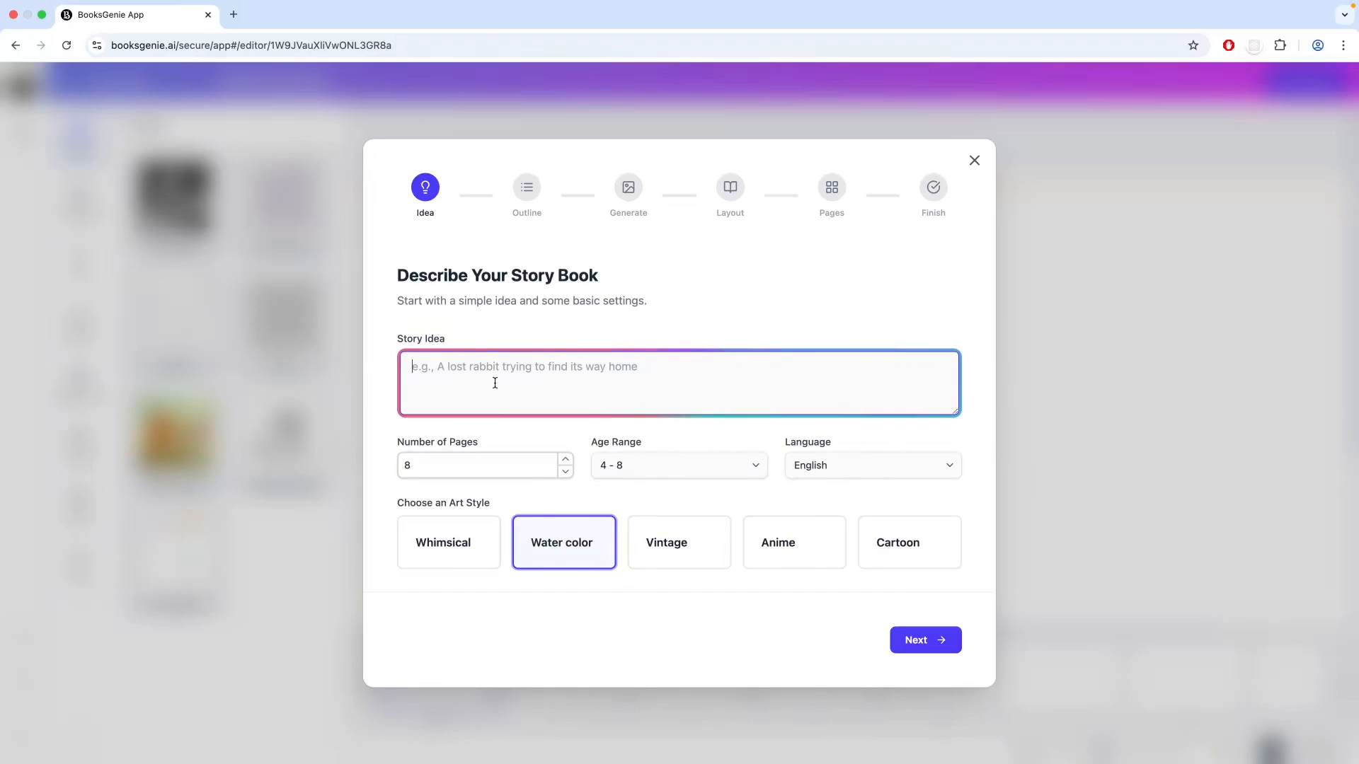
type("A los")
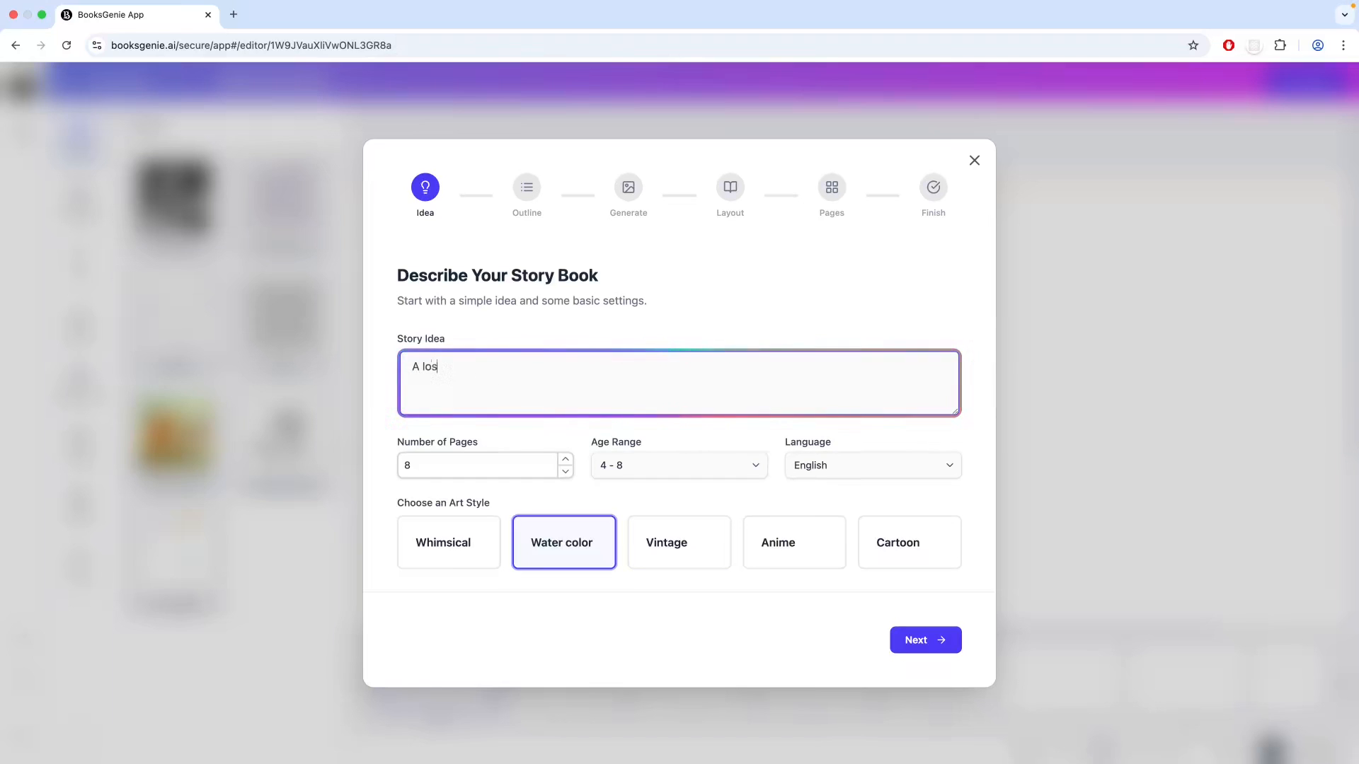
type("t rabit wh")
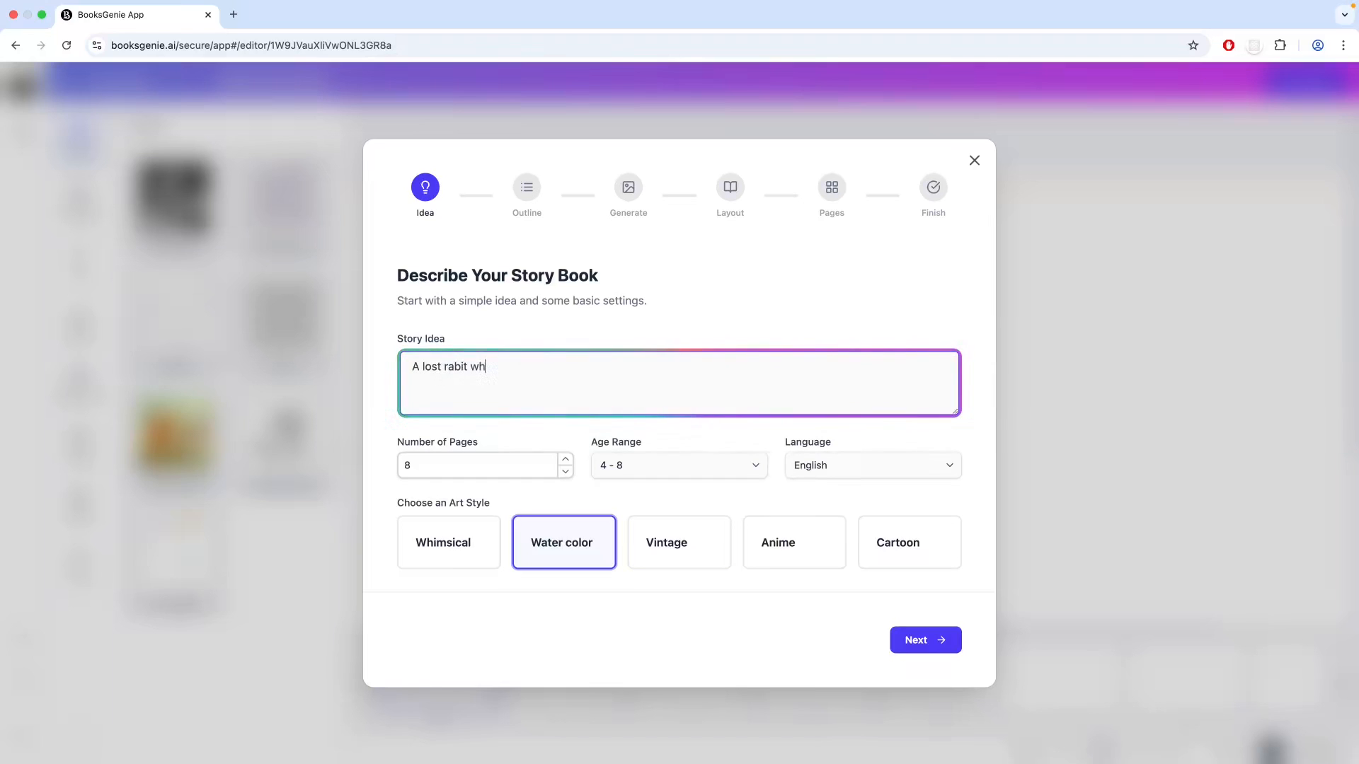
type("o is try")
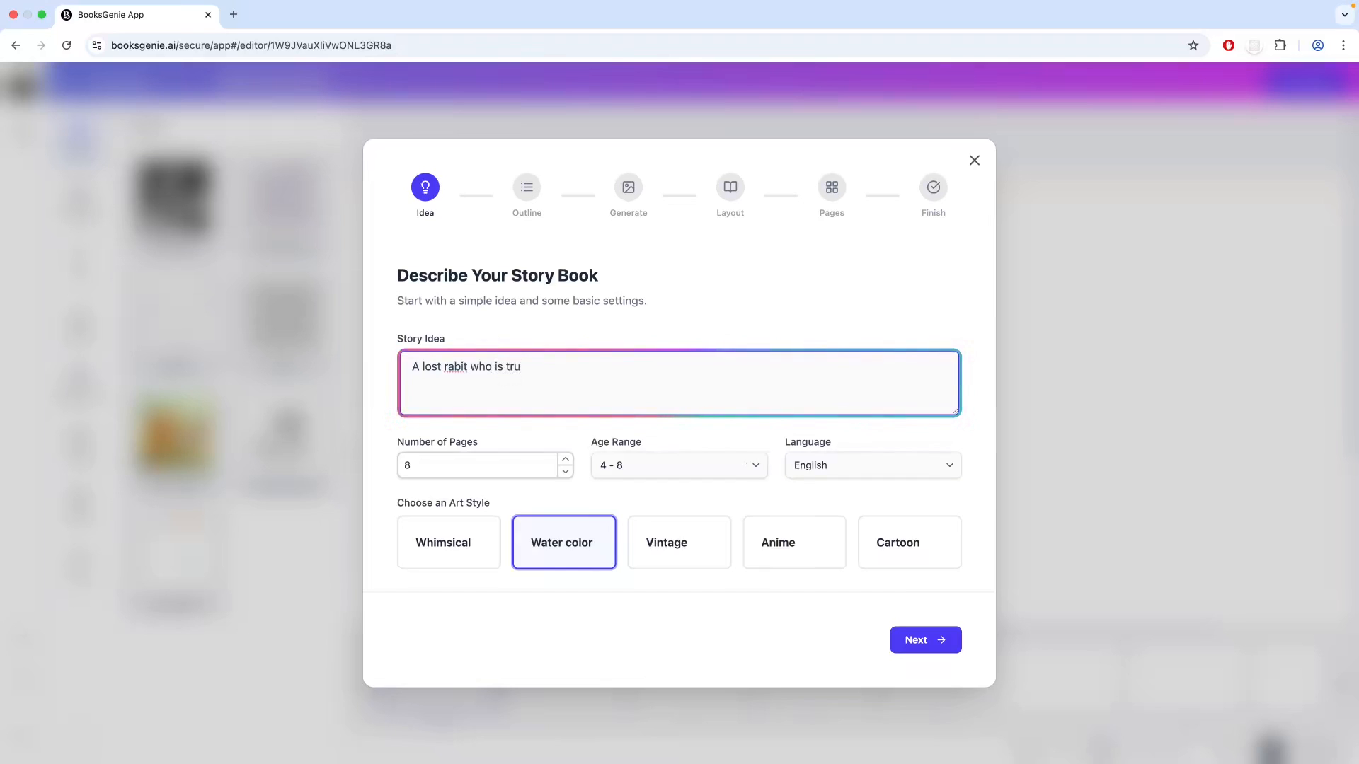
type("ing to ")
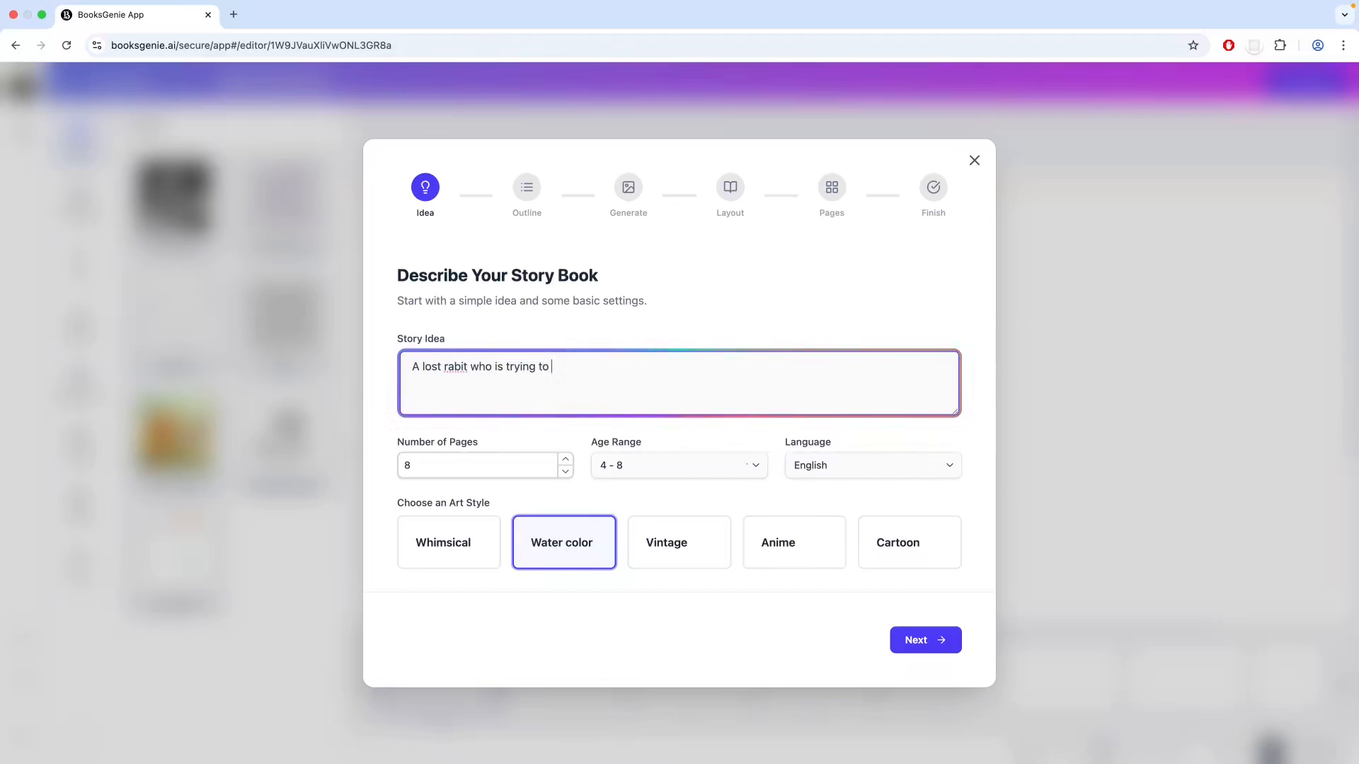
type("find it")
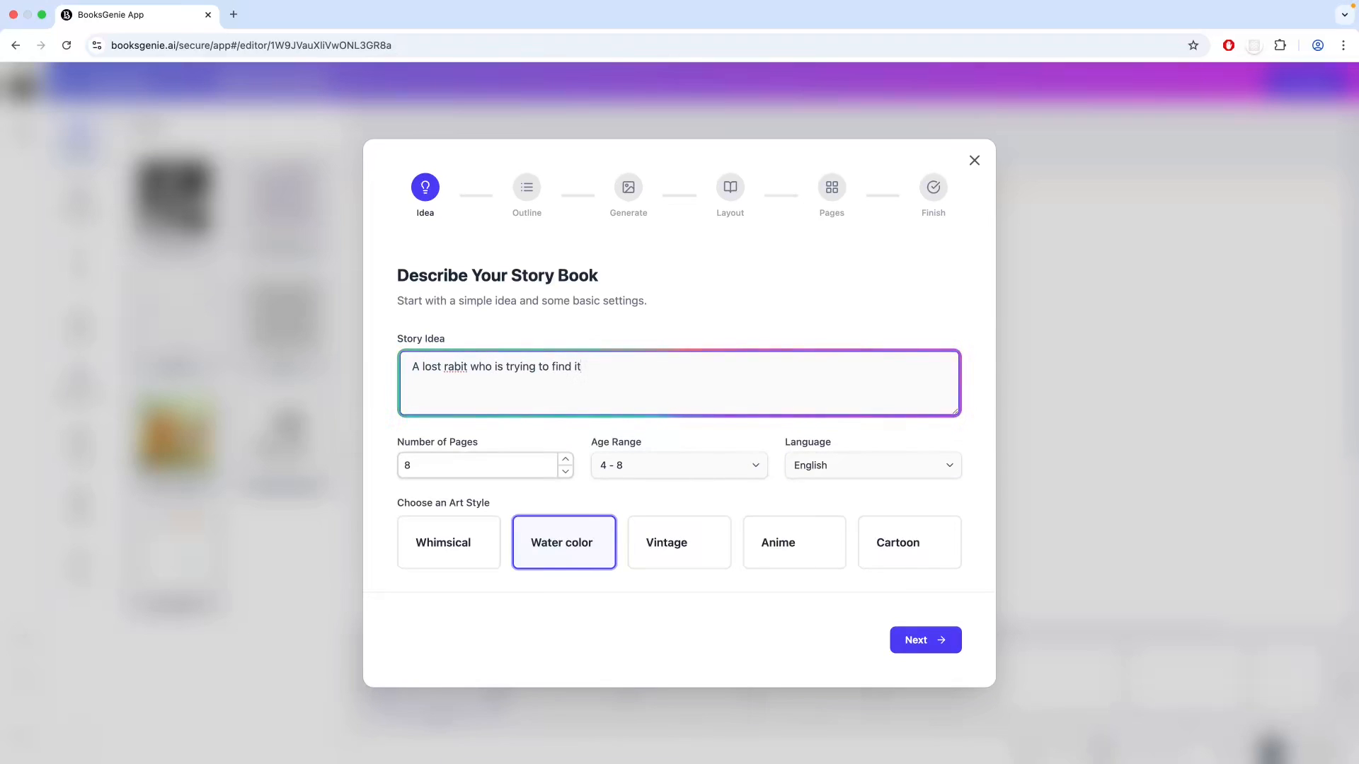
type("s way homee")
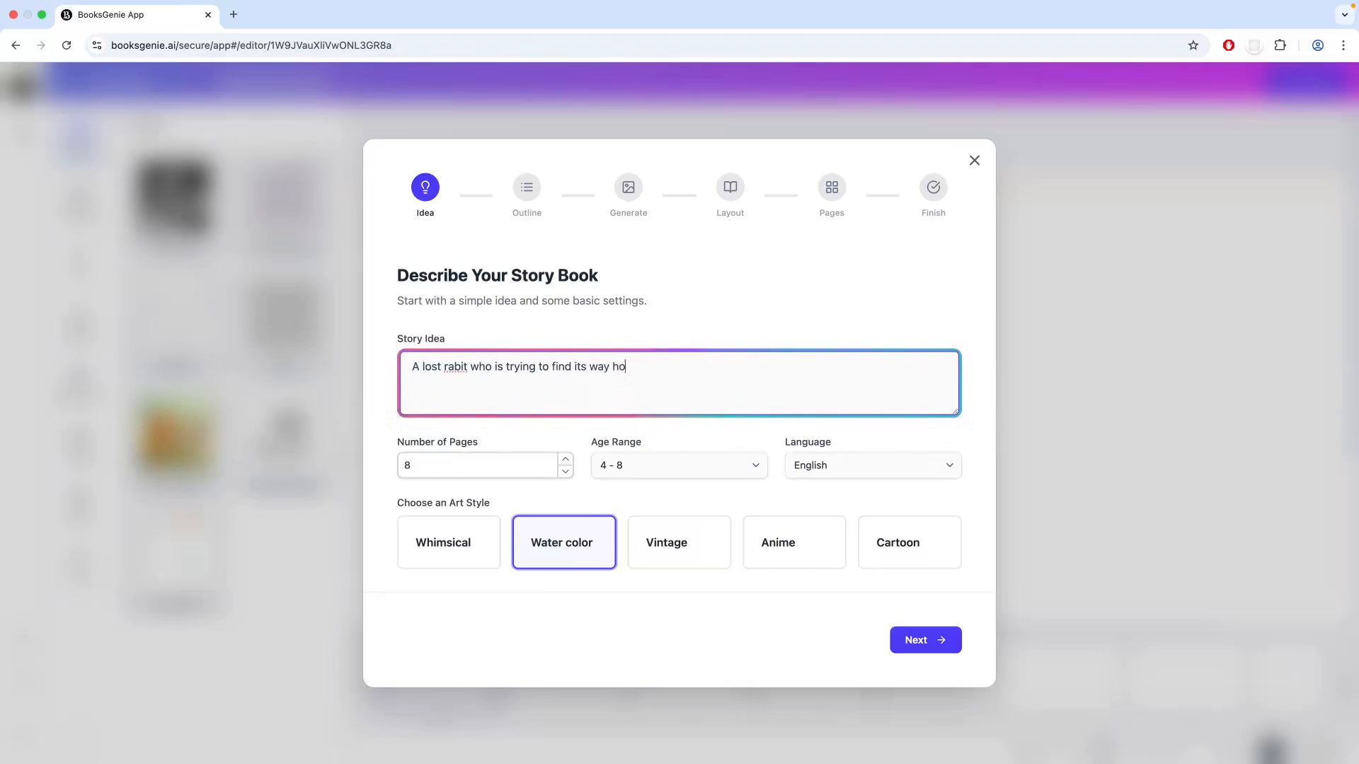
key("BackSpace")
Set the story's number of pages to 5, keeping the age range 4 - 8 and the language English.
double_click(457, 470)
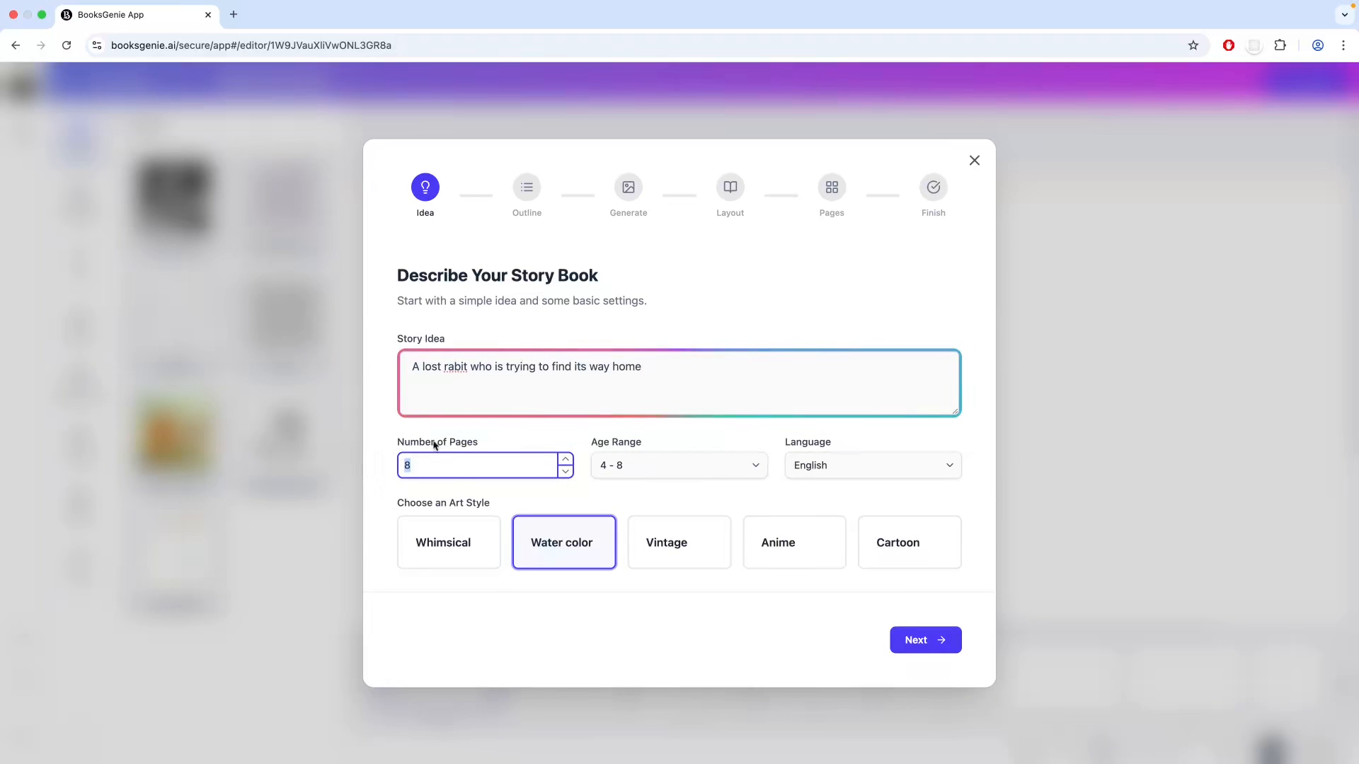
type("5")
left_click(675, 438)
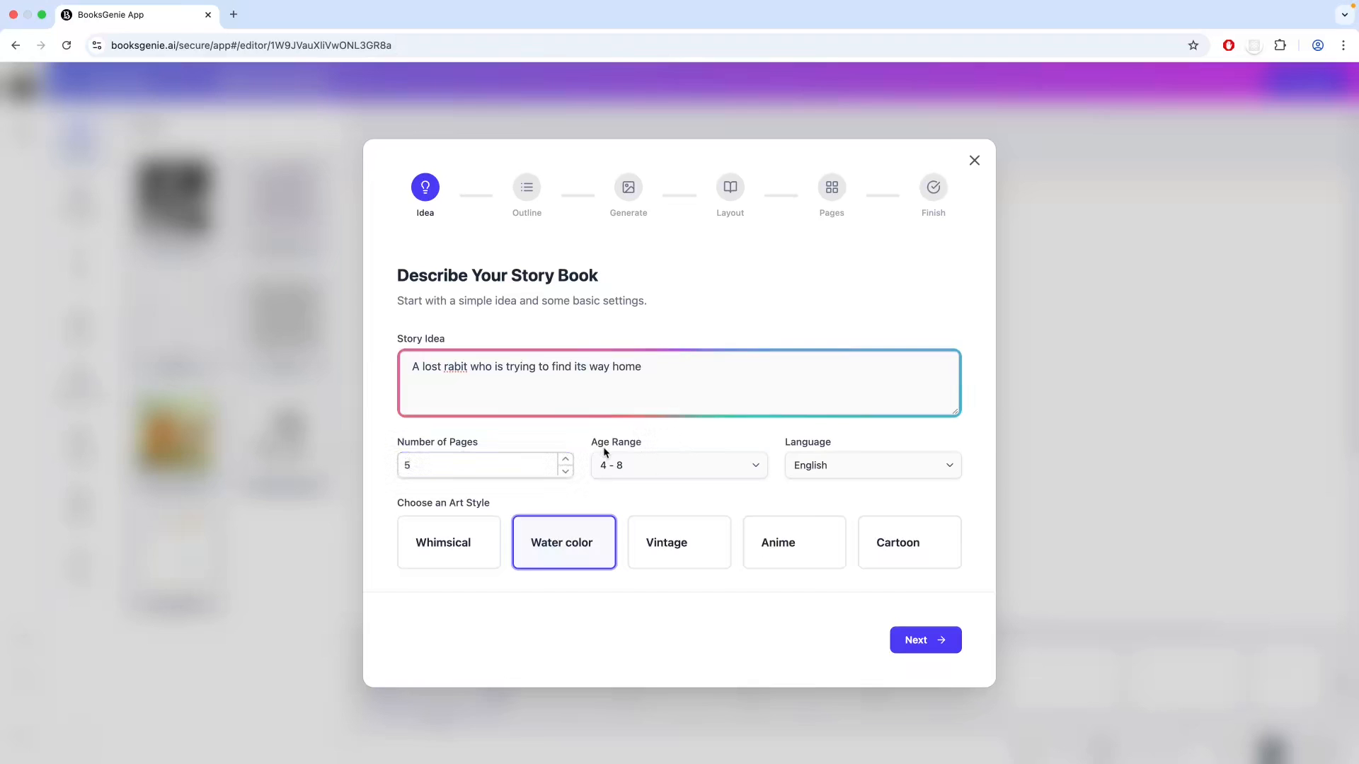
left_click(686, 467)
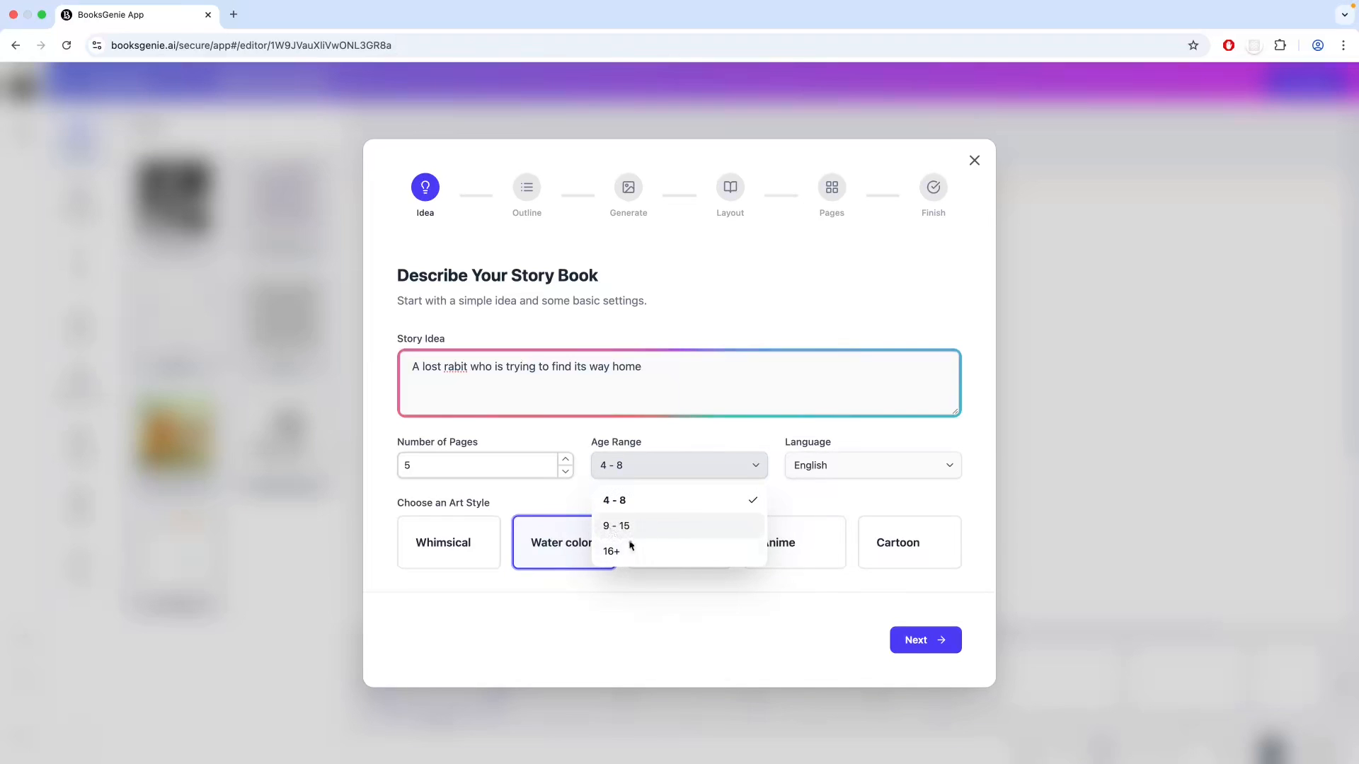
left_click(697, 455)
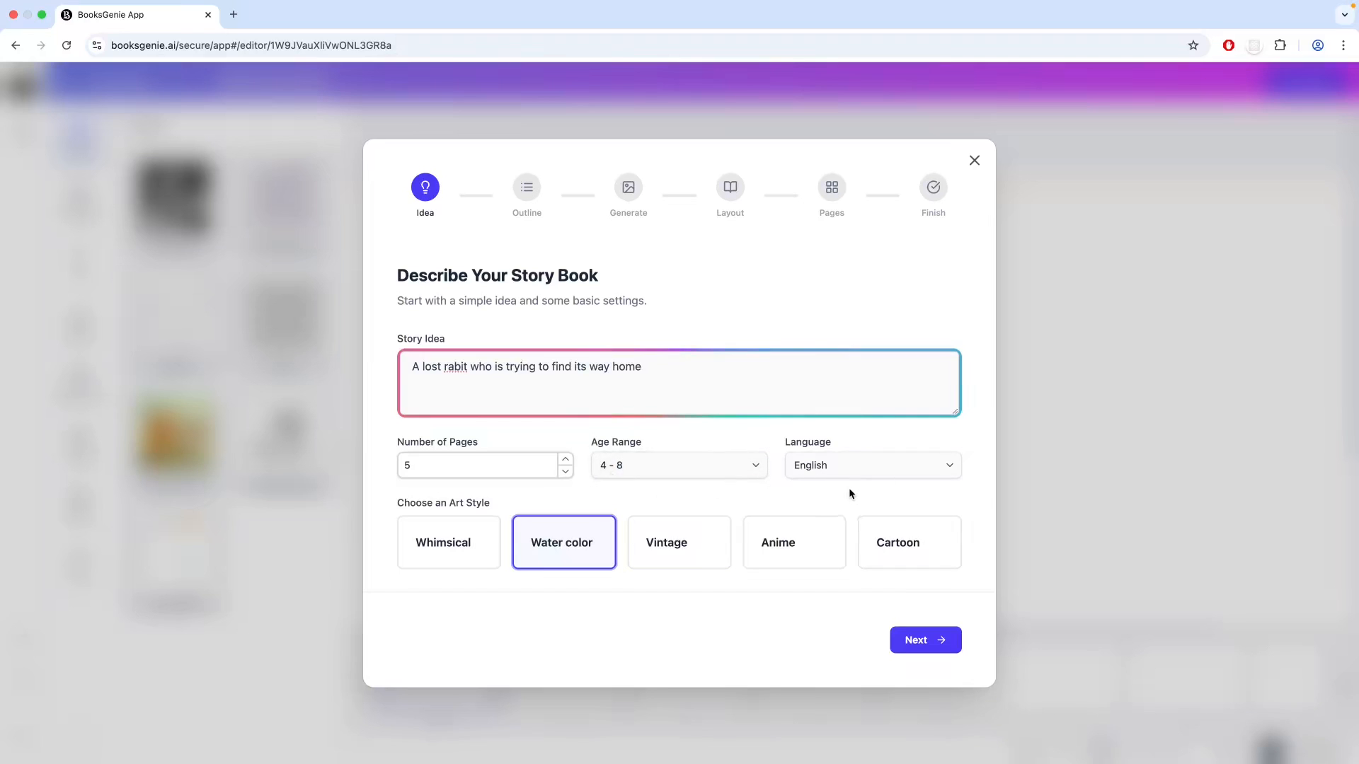
left_click(908, 459)
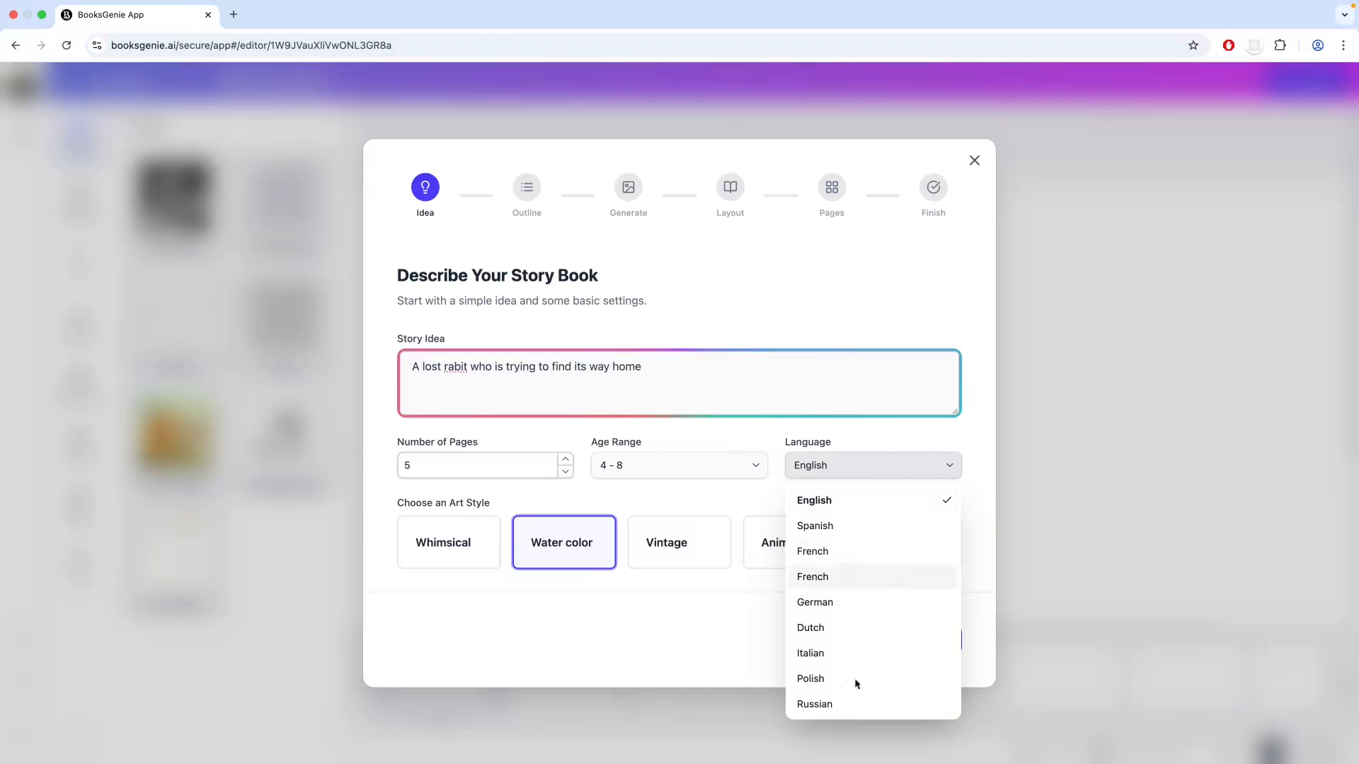
left_click(865, 439)
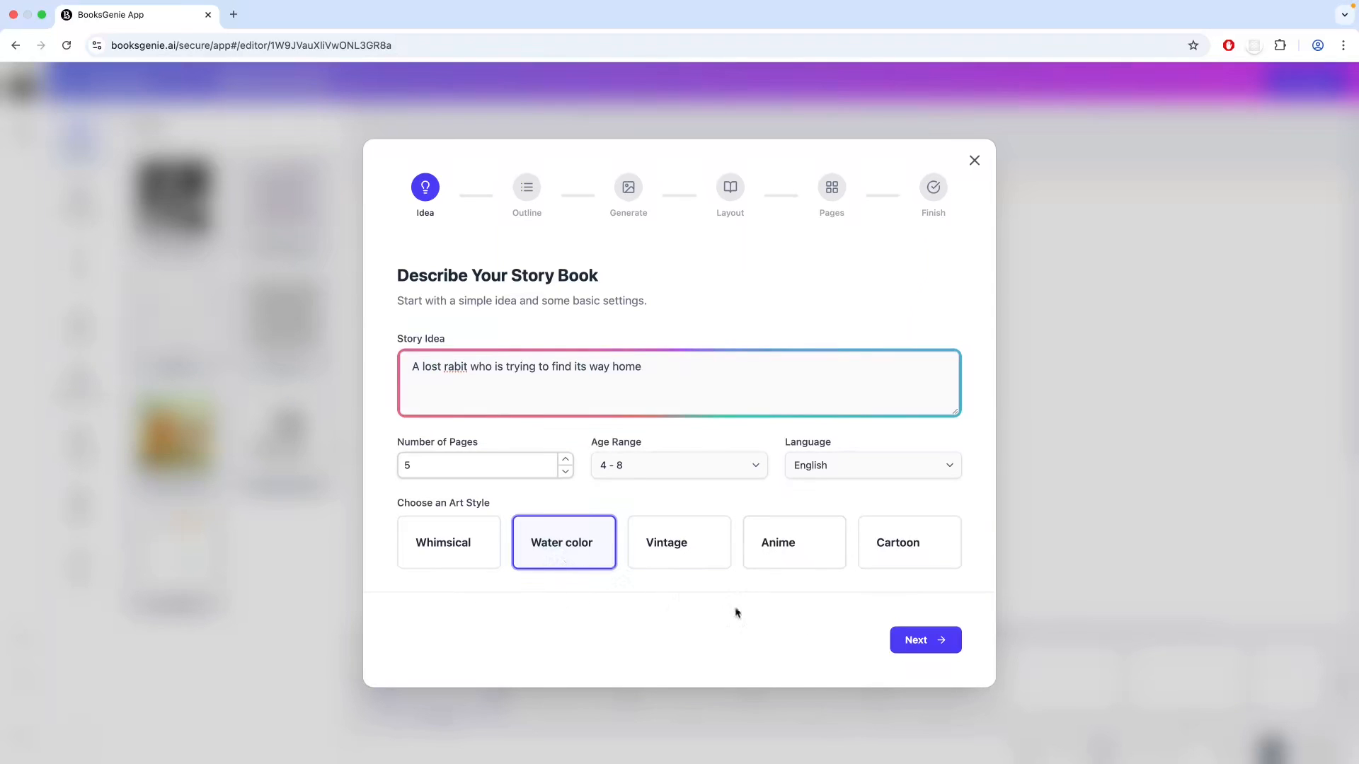
Choose the Anime art style and generate the story outline and its page illustrations.
left_click(799, 553)
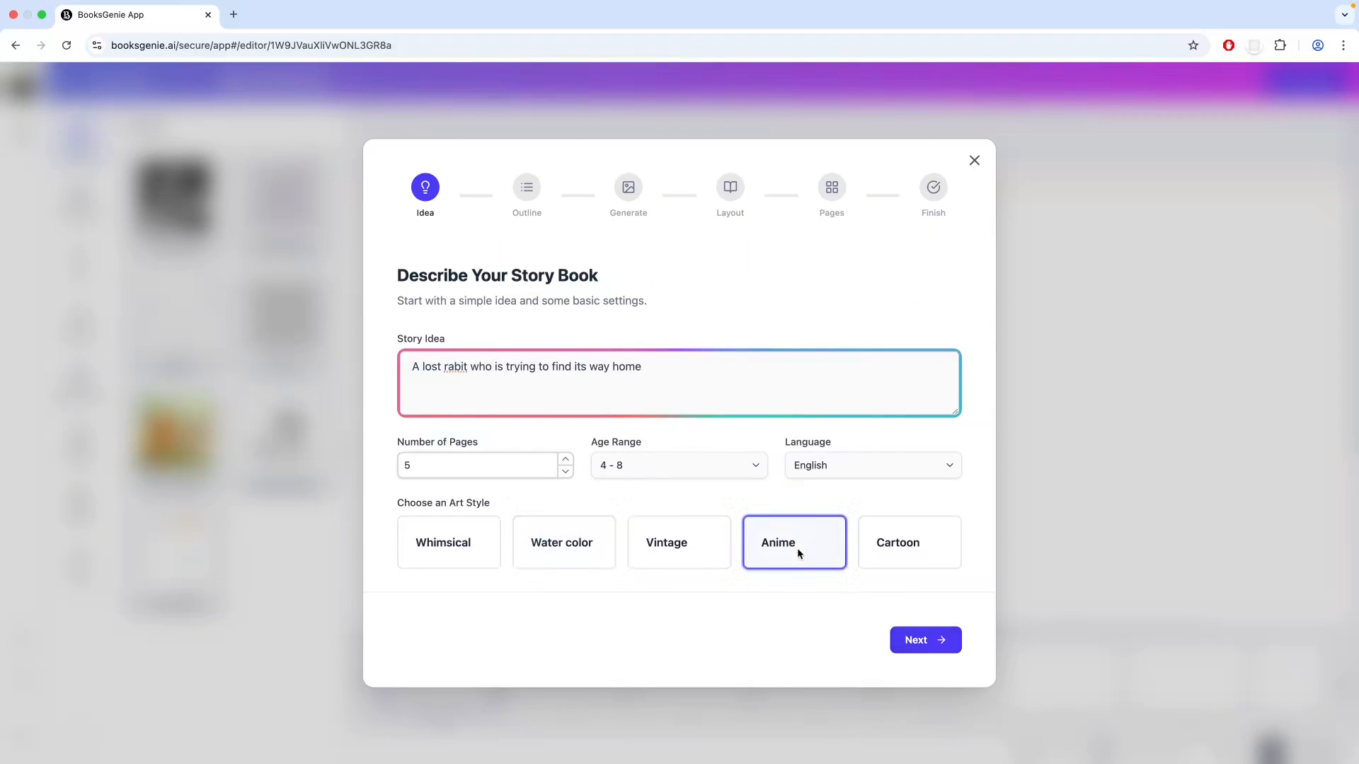
left_click(913, 641)
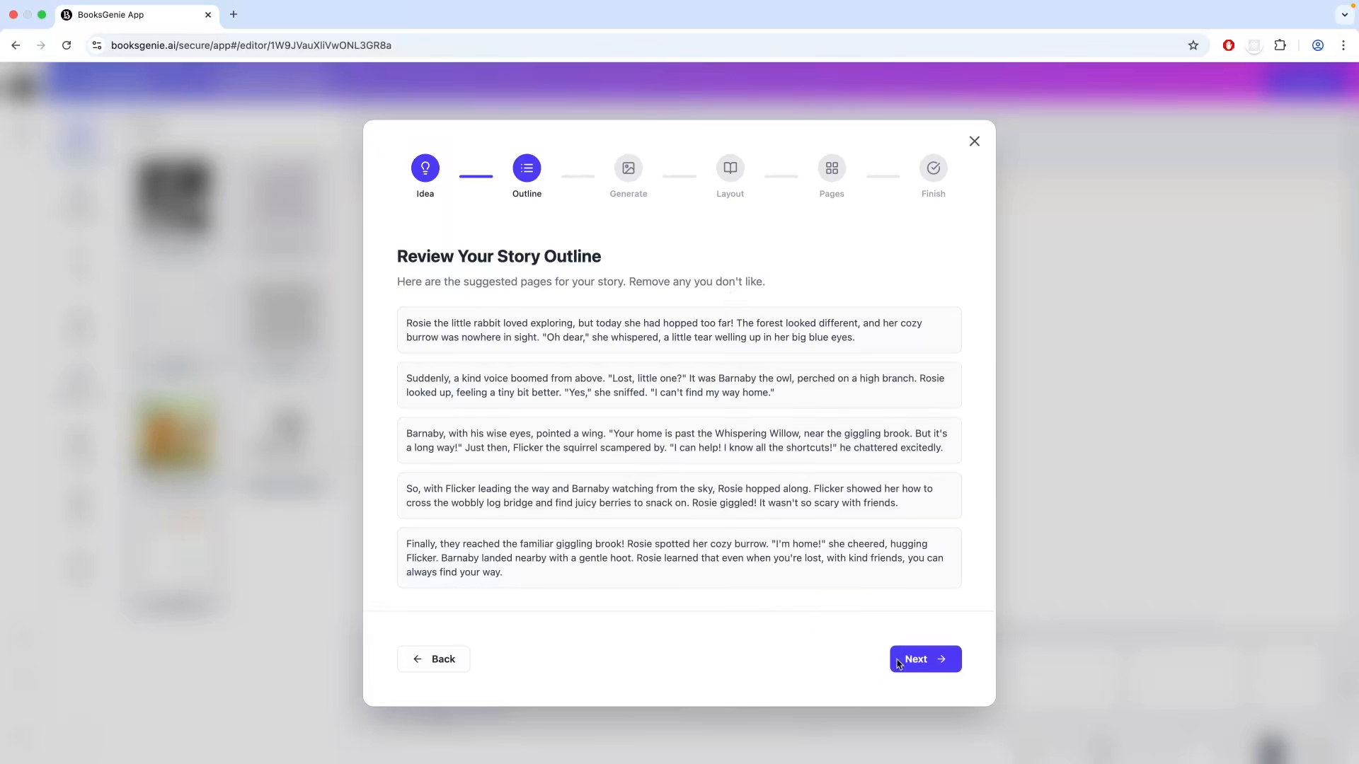
left_click(917, 665)
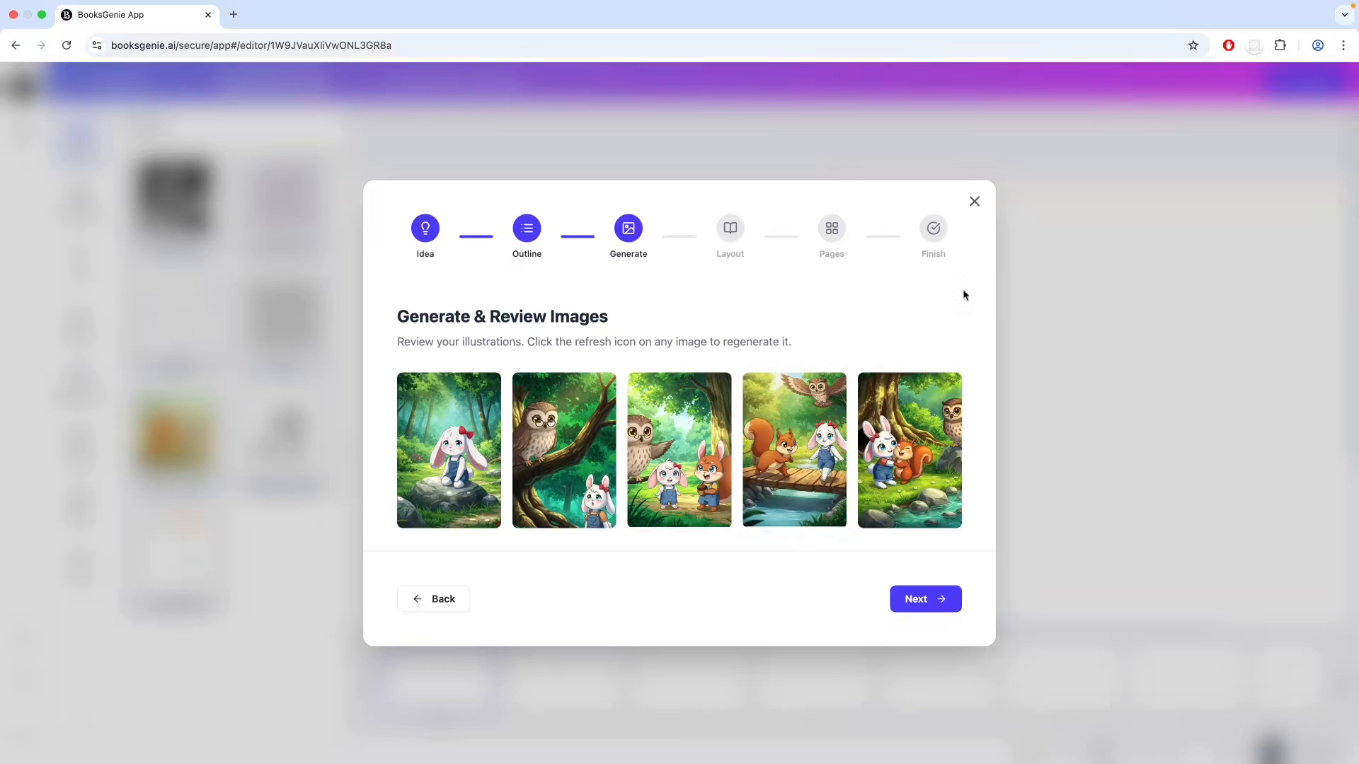
Close the story wizard, reopen the Story book project from the project list, and resume the story creation in progress.
left_click(973, 203)
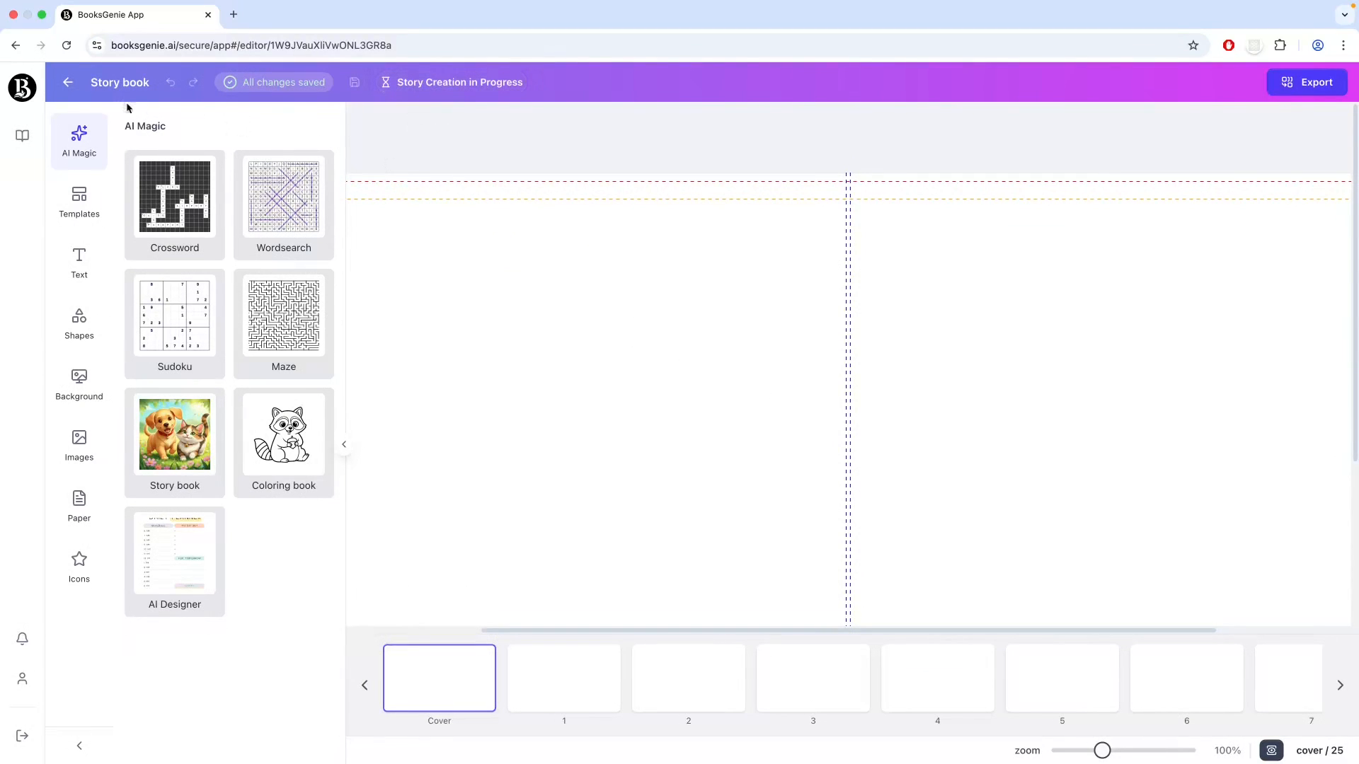
left_click(69, 82)
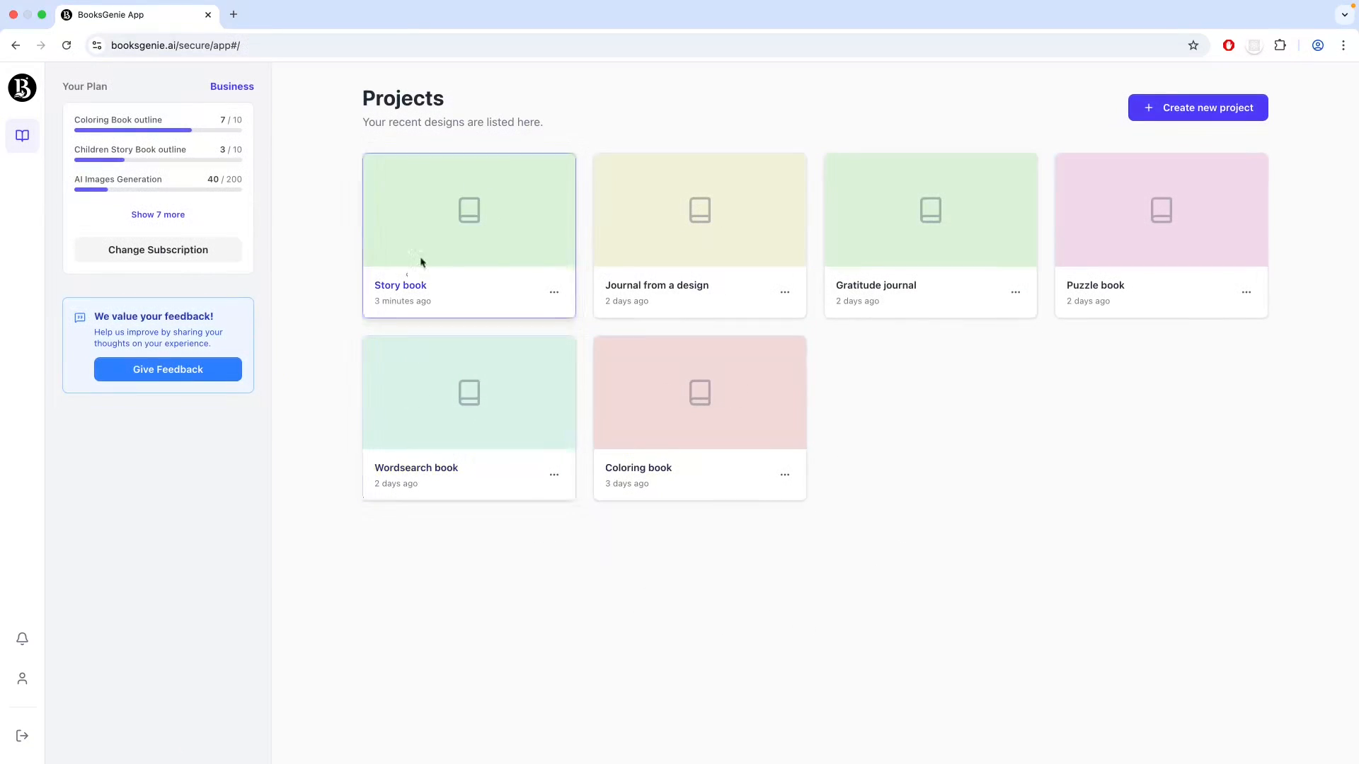
left_click(470, 247)
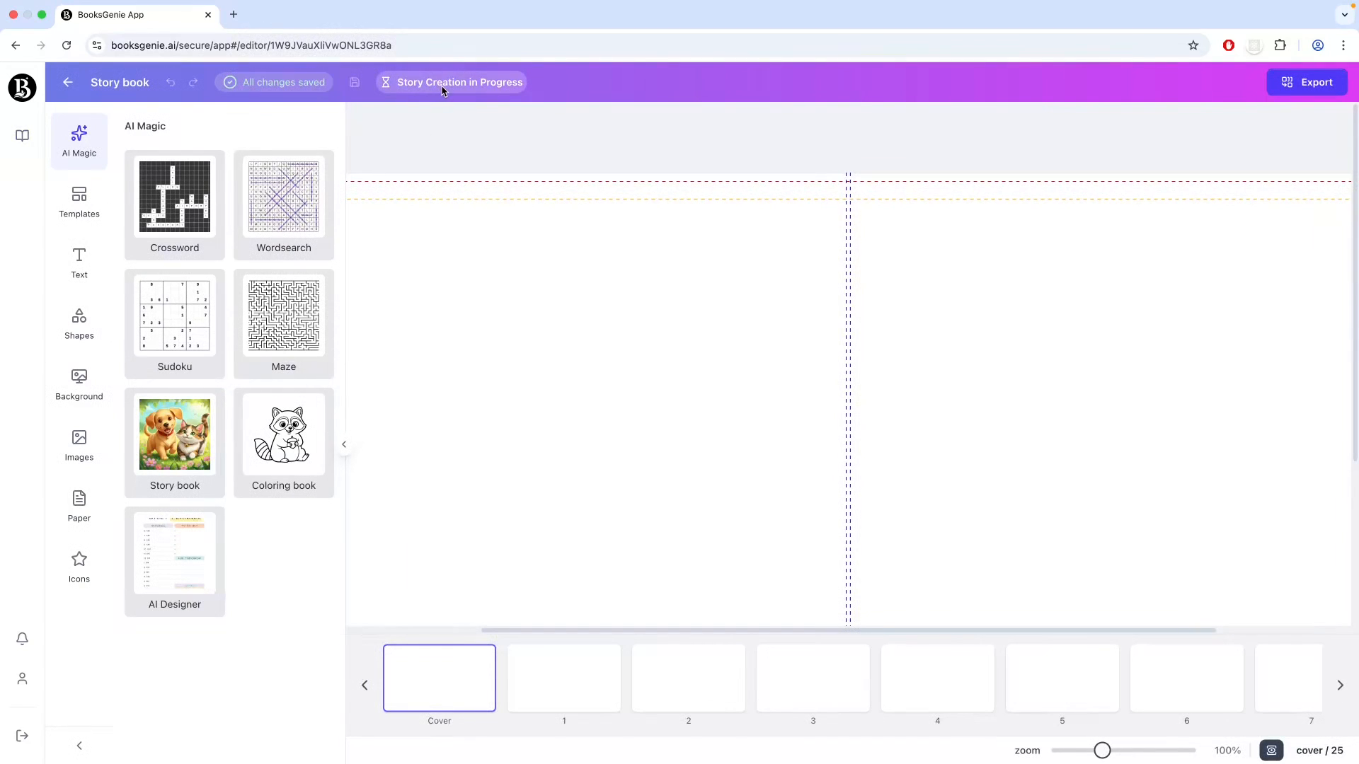
left_click(443, 85)
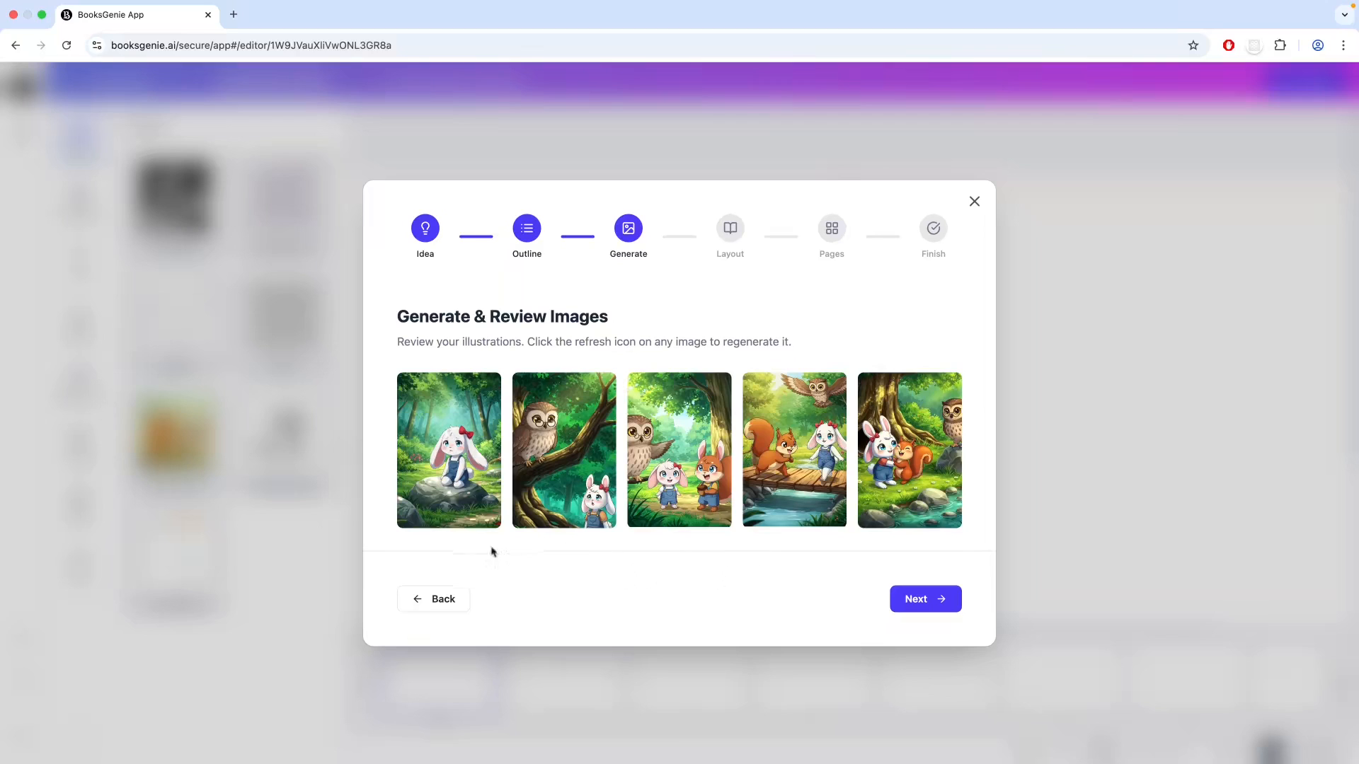
mouse_move(420, 456)
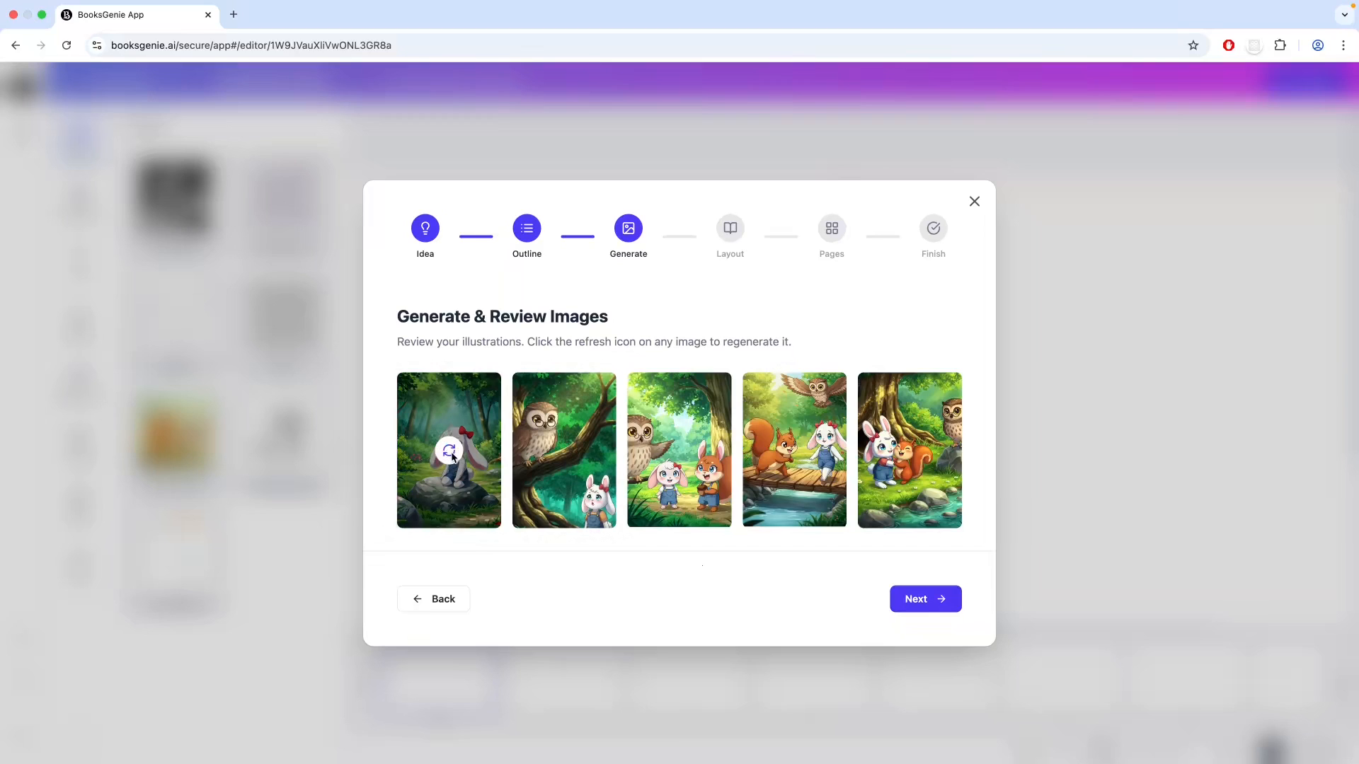
Accept the five generated illustrations and choose the Overlay top page layout for the story.
left_click(449, 452)
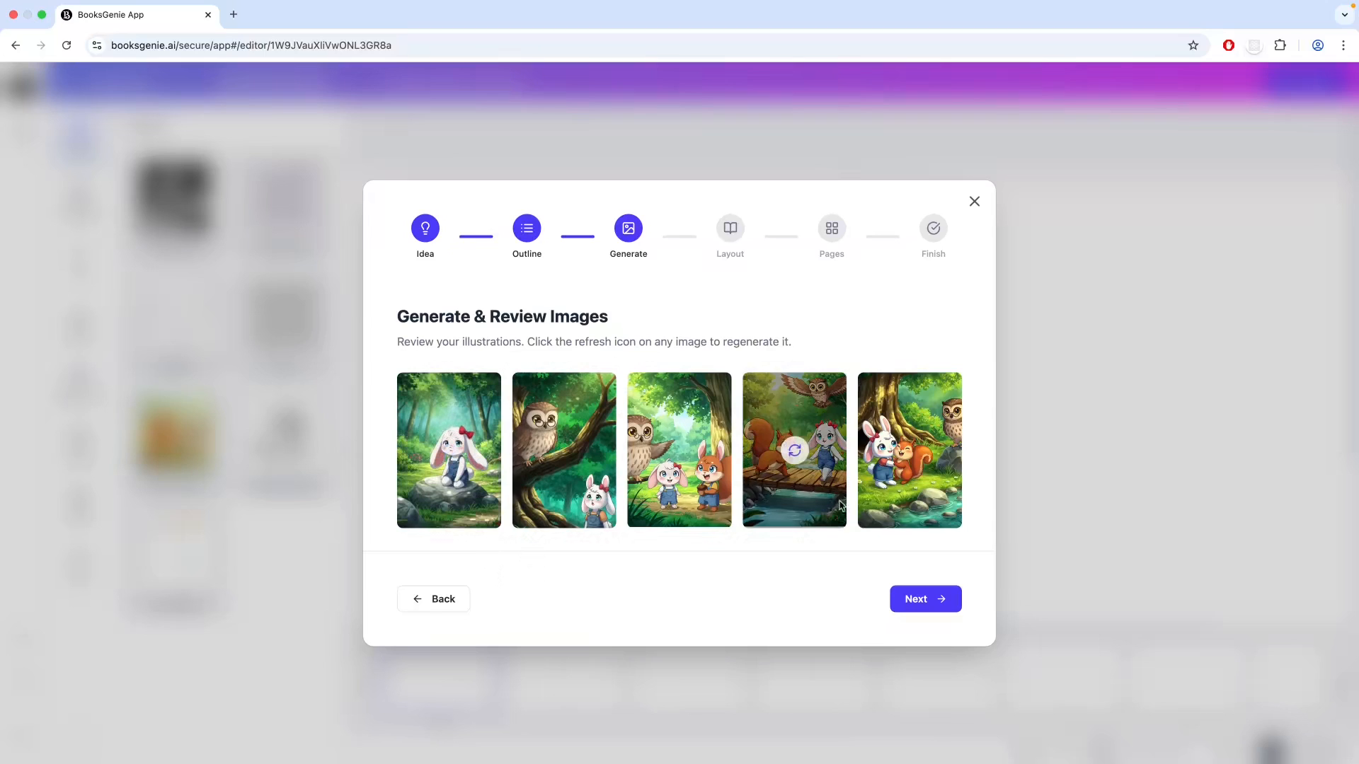
mouse_move(865, 520)
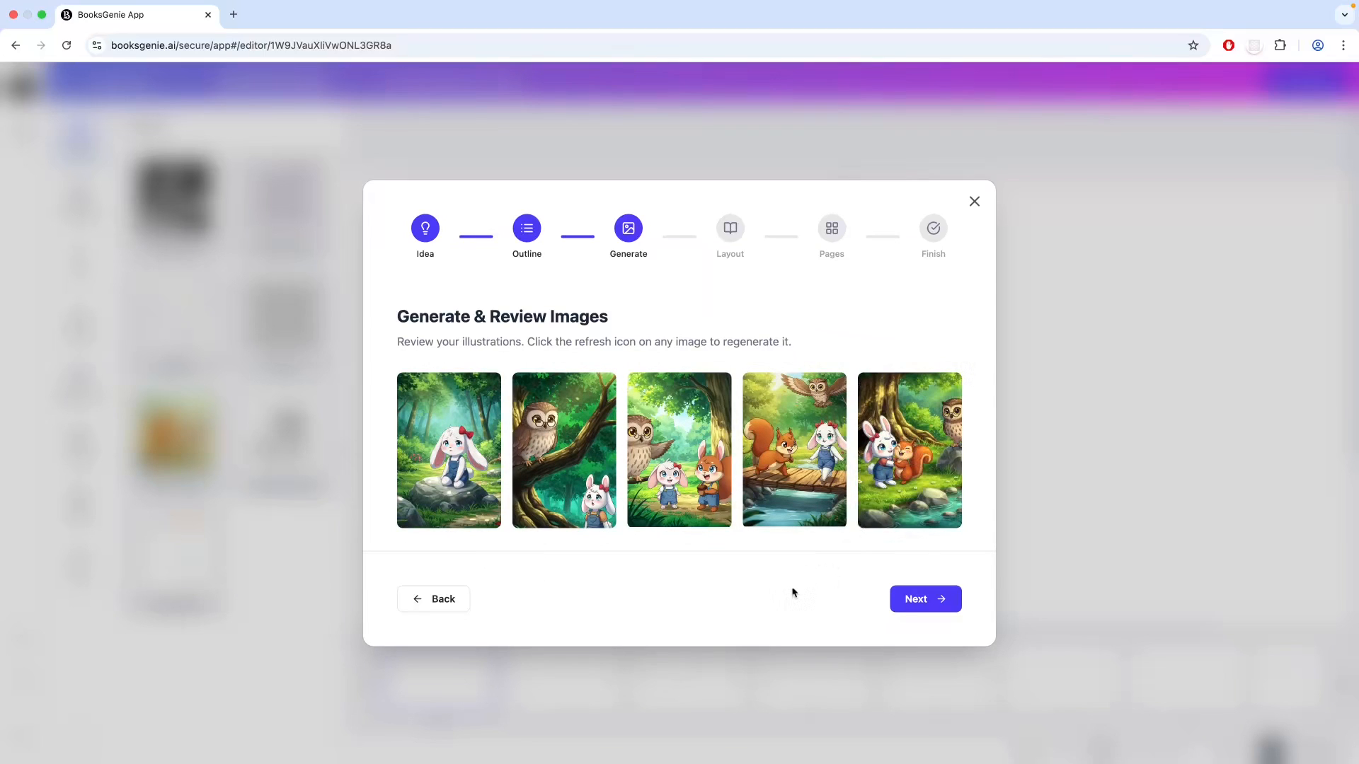
left_click(926, 606)
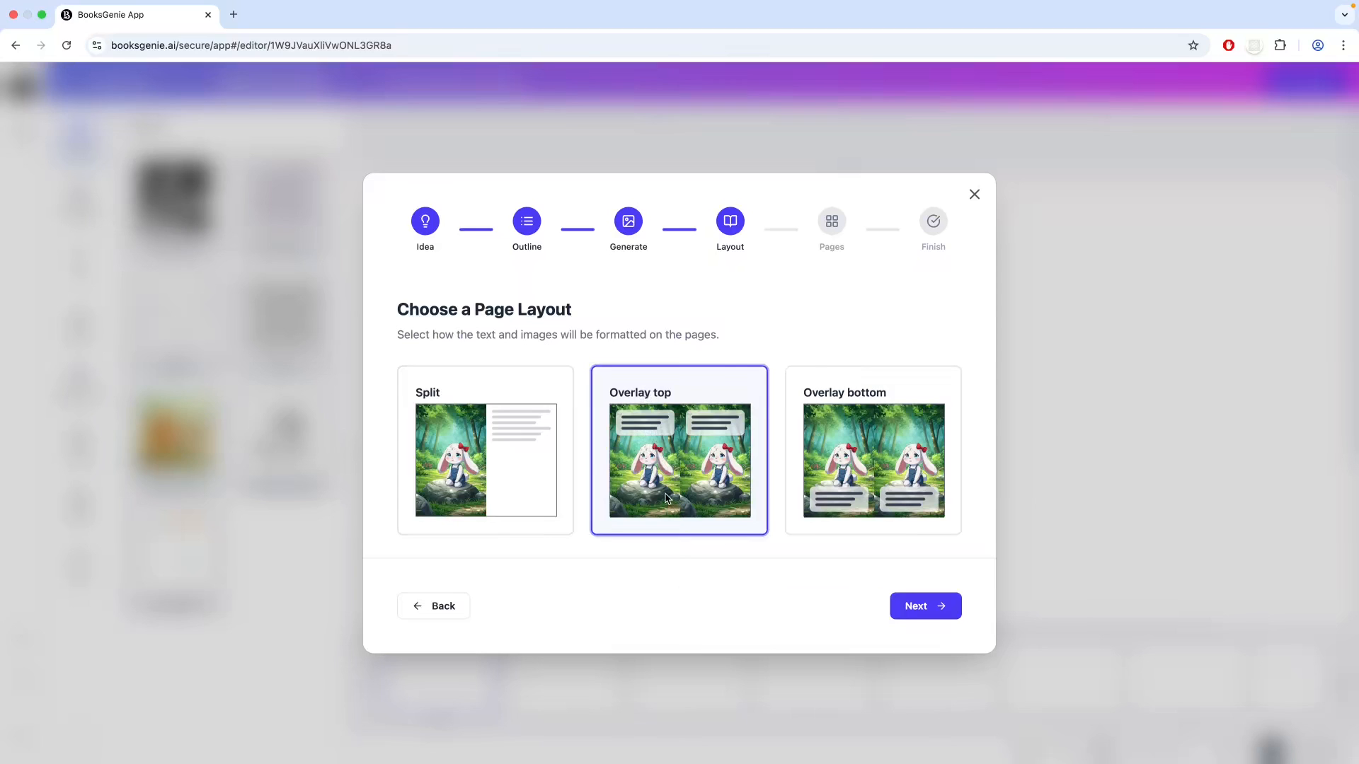
left_click(922, 608)
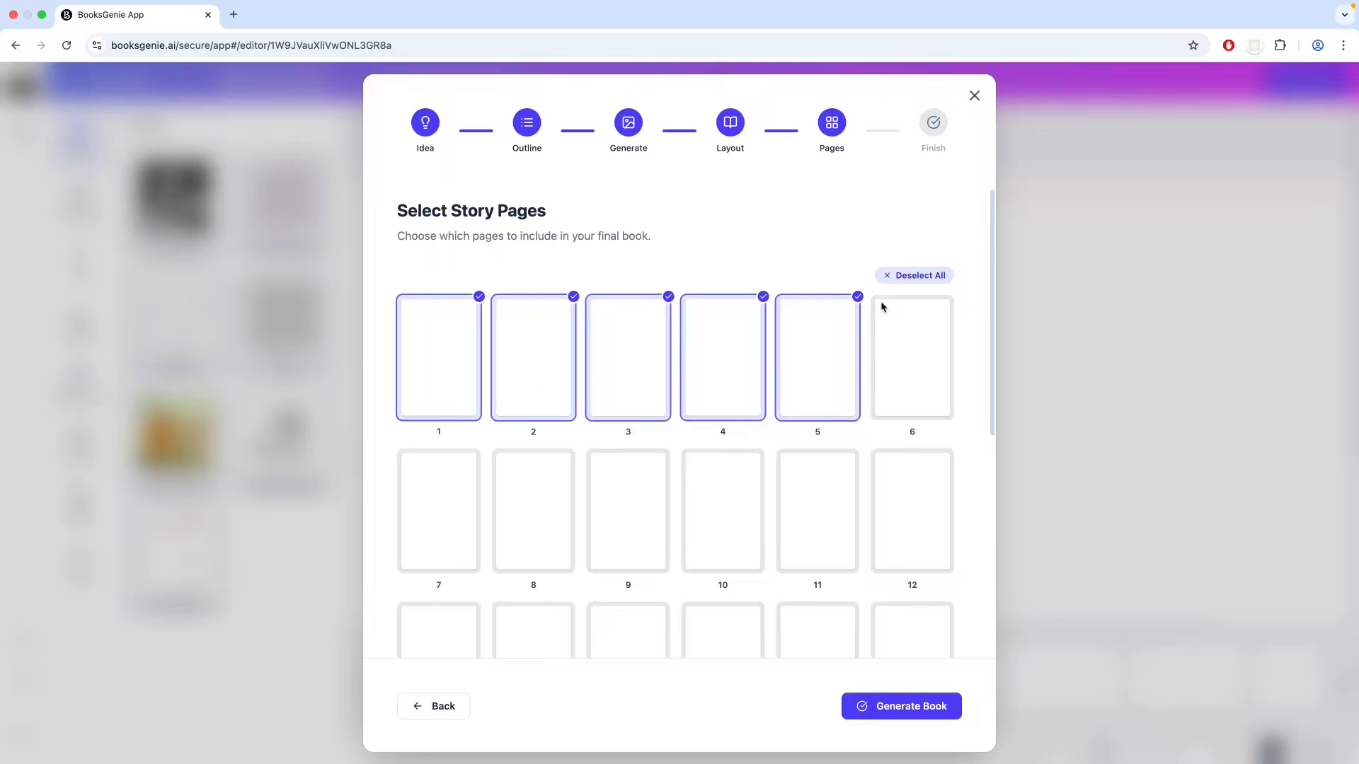
Replace the preselected story pages with pages 3 to 7 and generate the book.
left_click(920, 278)
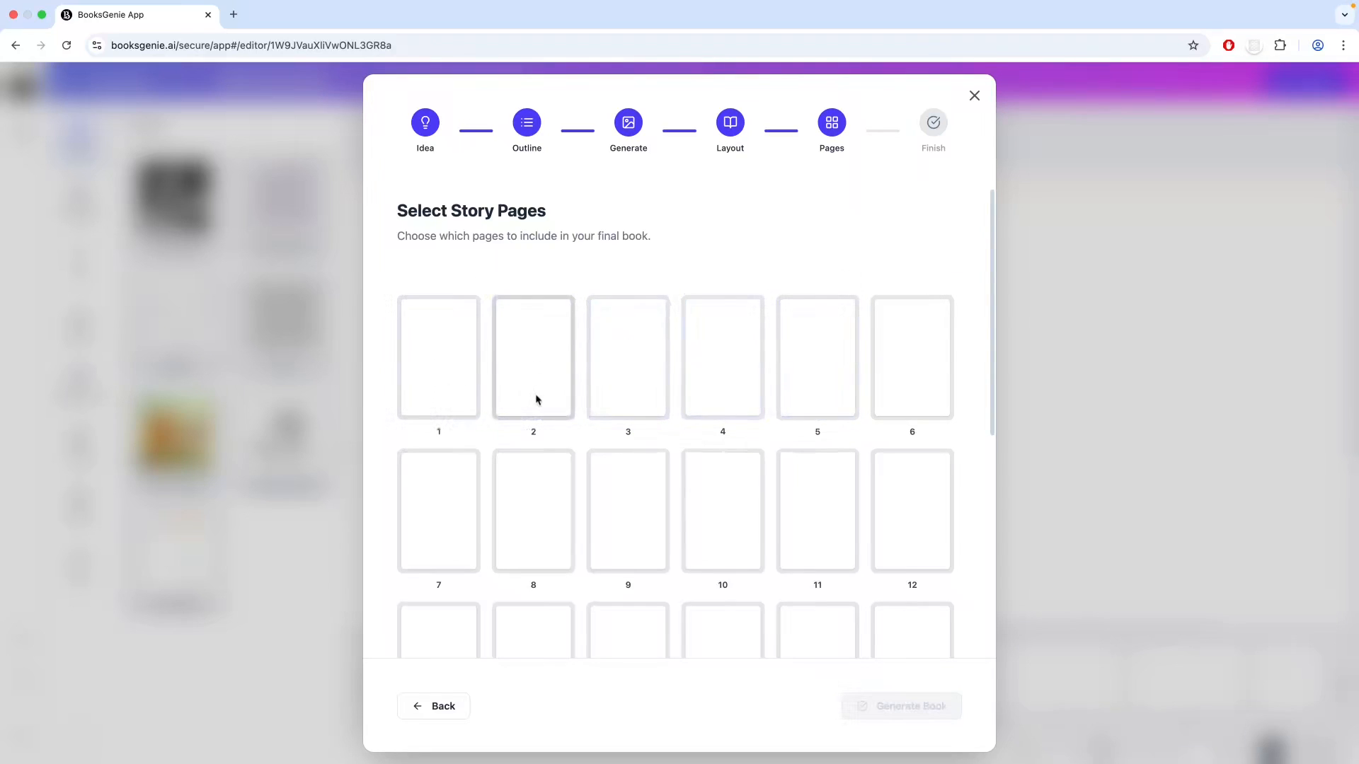
left_click(627, 389)
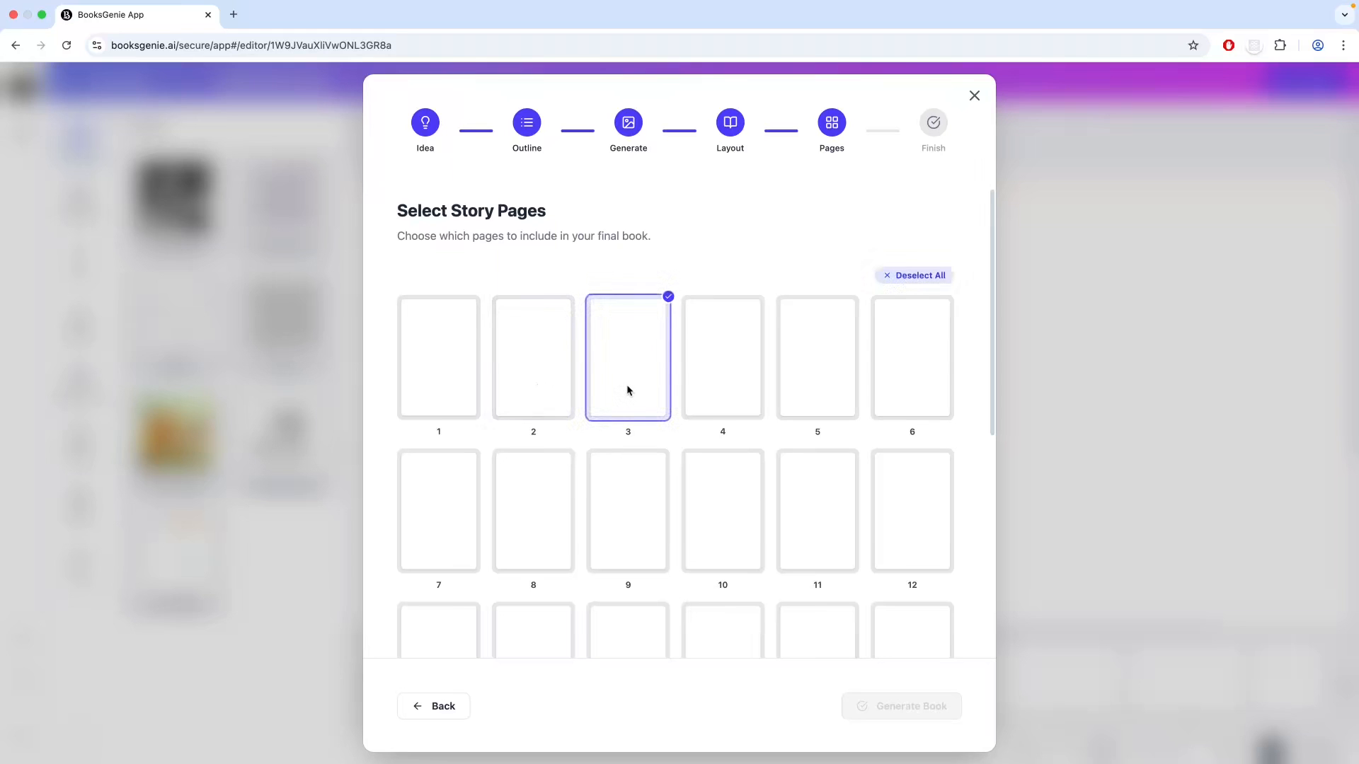
left_click(705, 391)
left_click(816, 387)
left_click(911, 390)
left_click(451, 505)
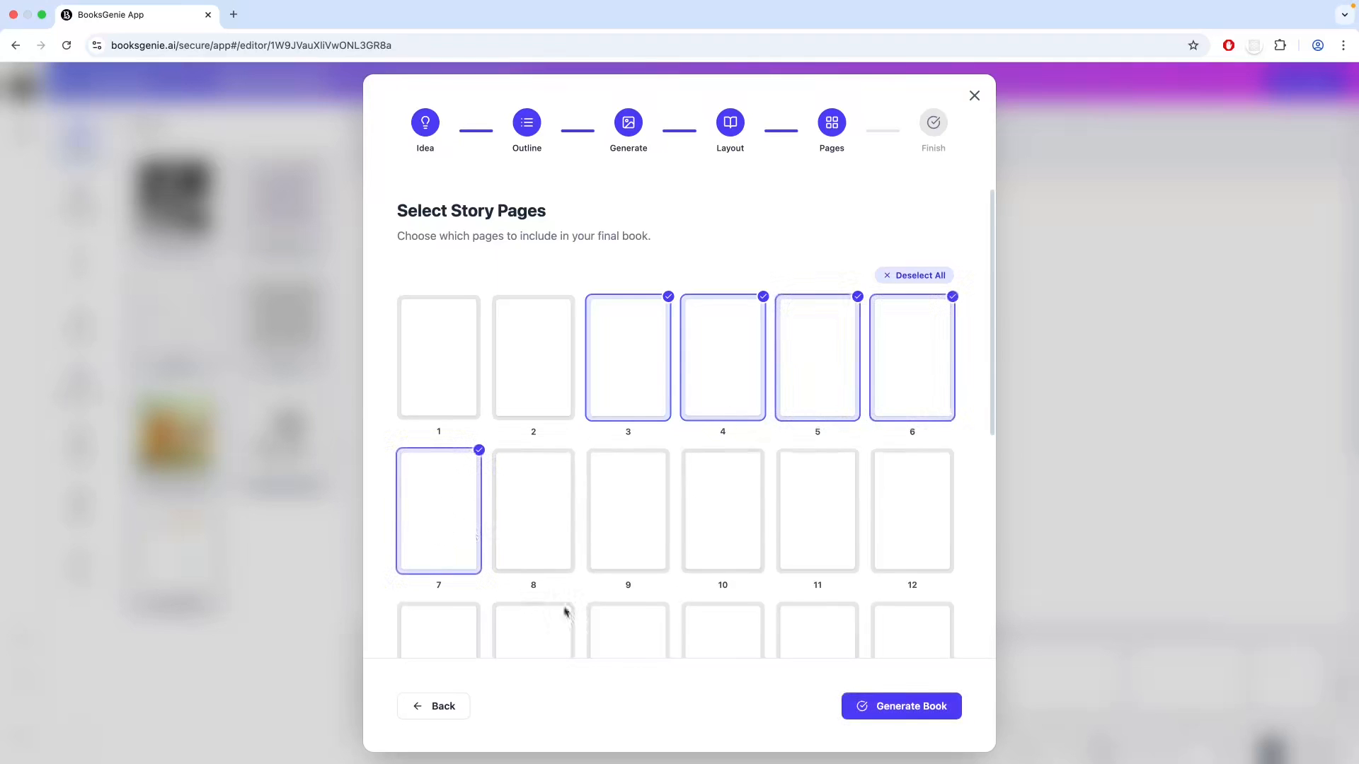
left_click(911, 707)
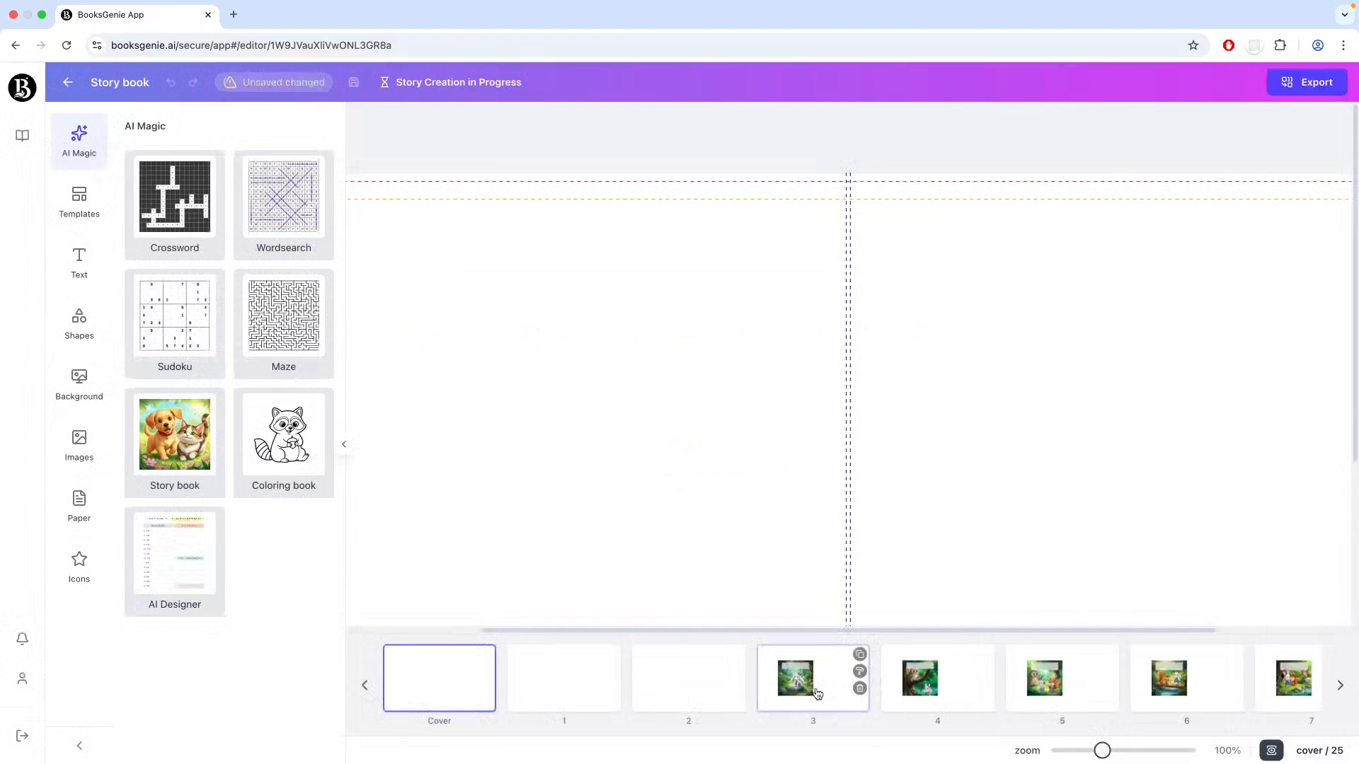
Review the generated story pages 3, 4 and 5 with the editor zoom set to 70%.
left_click(817, 693)
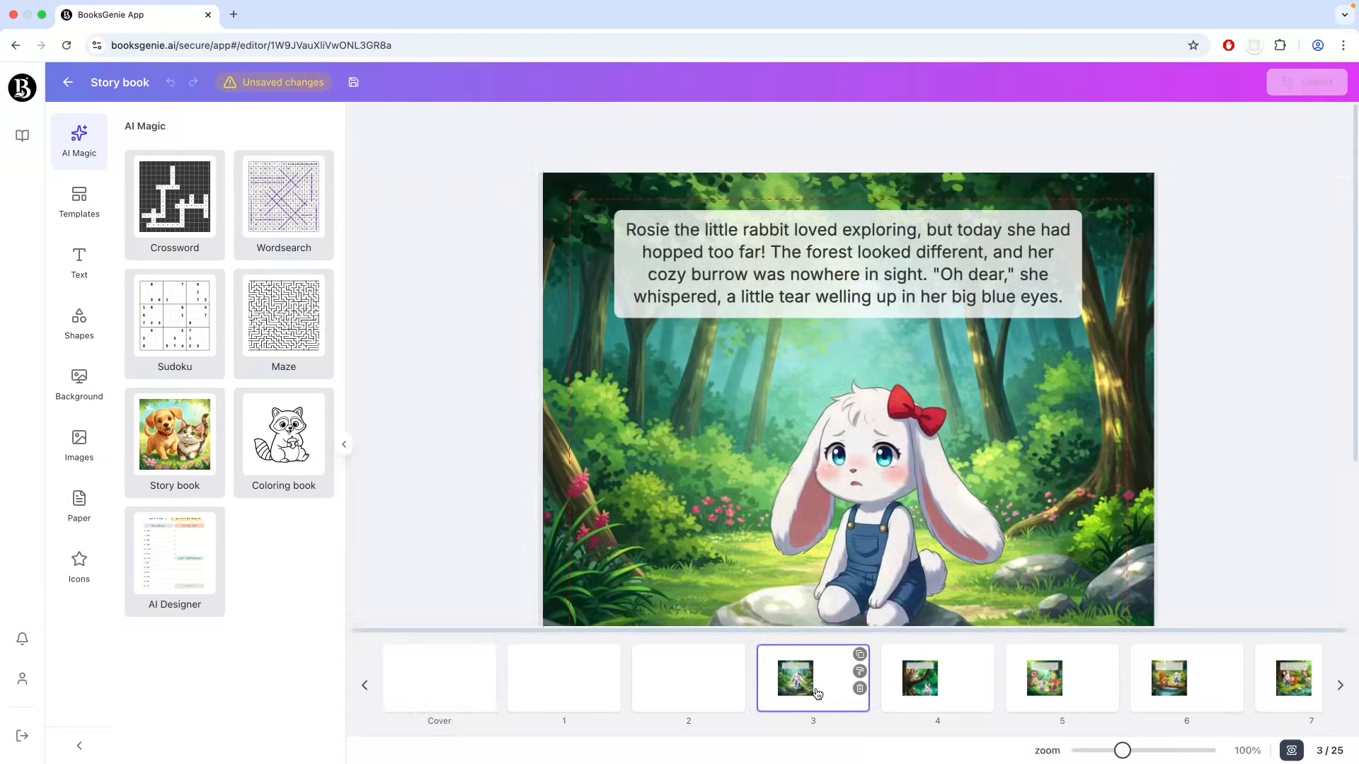
scroll(929, 431, "down", 1)
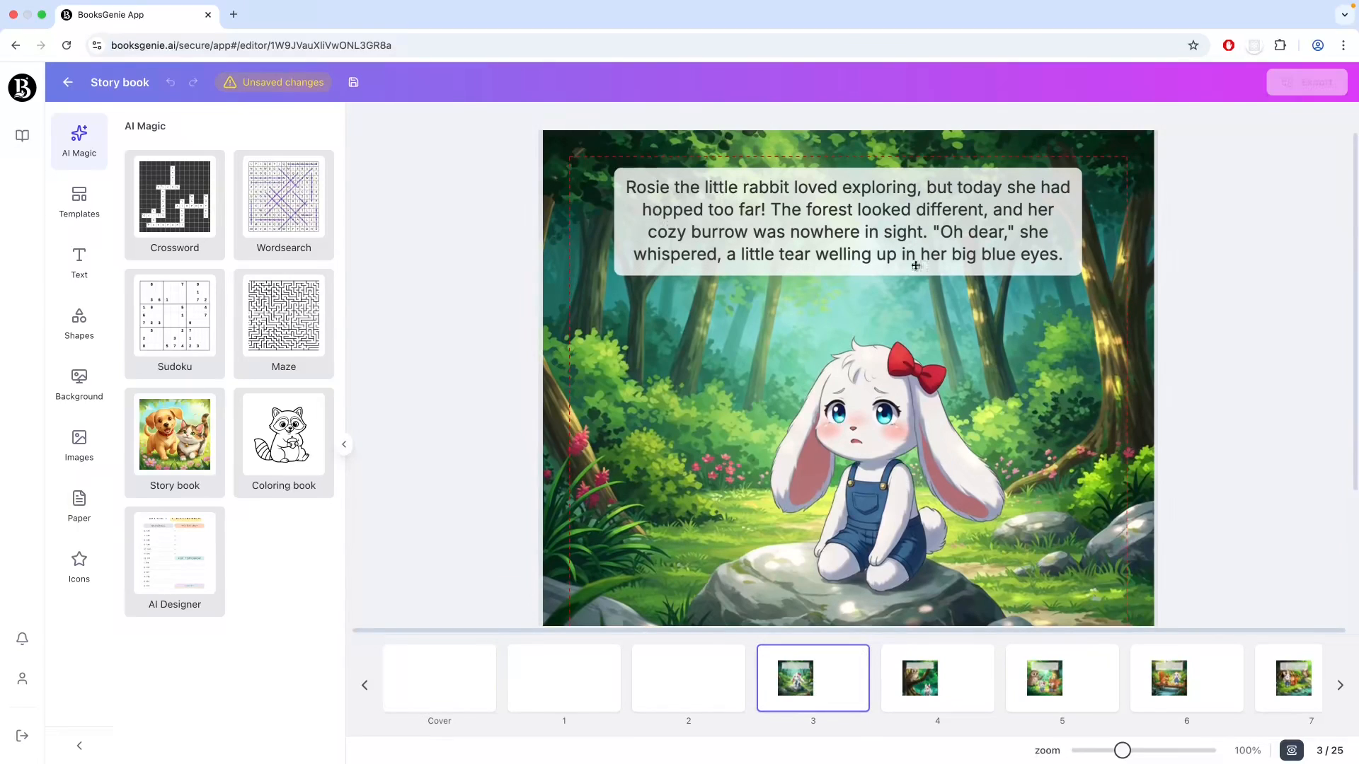
left_click(1291, 754)
left_click_drag(1118, 756, 1106, 756)
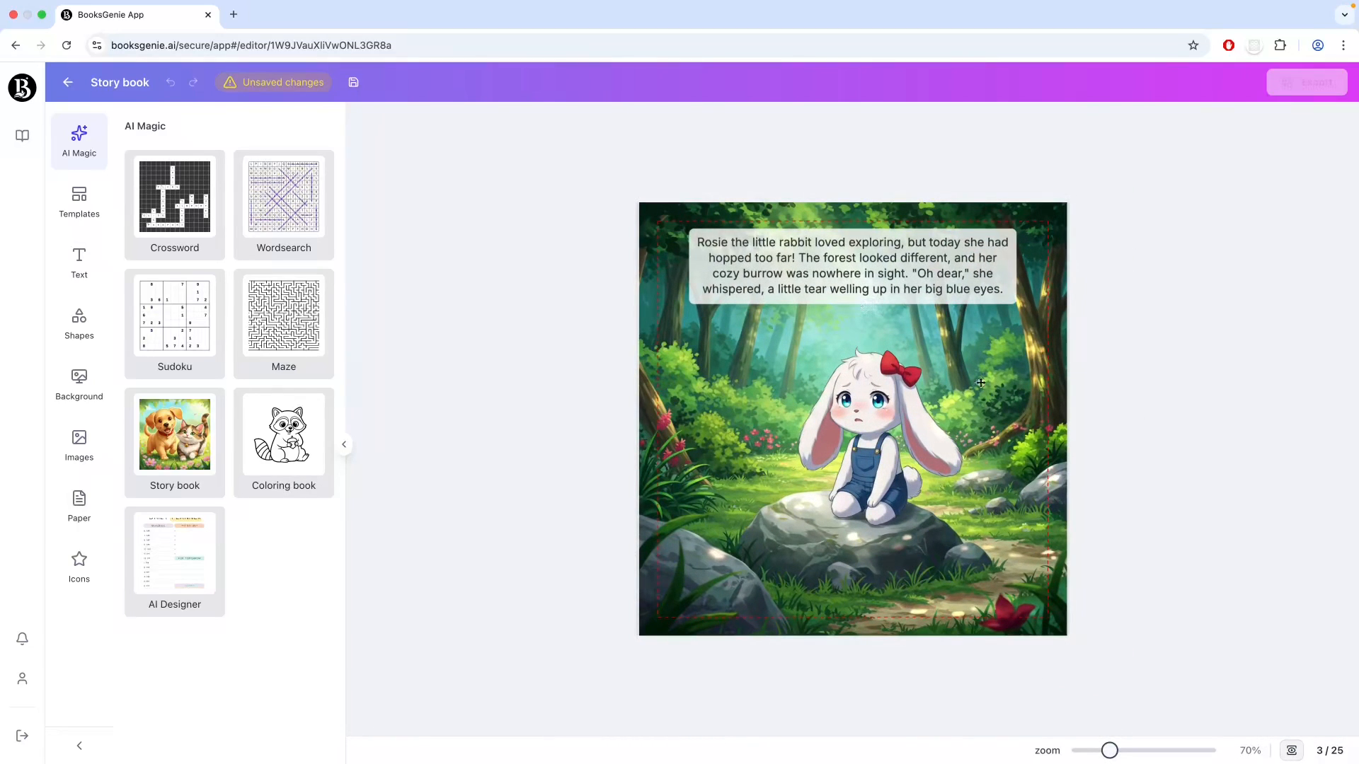
left_click(1292, 750)
left_click(926, 699)
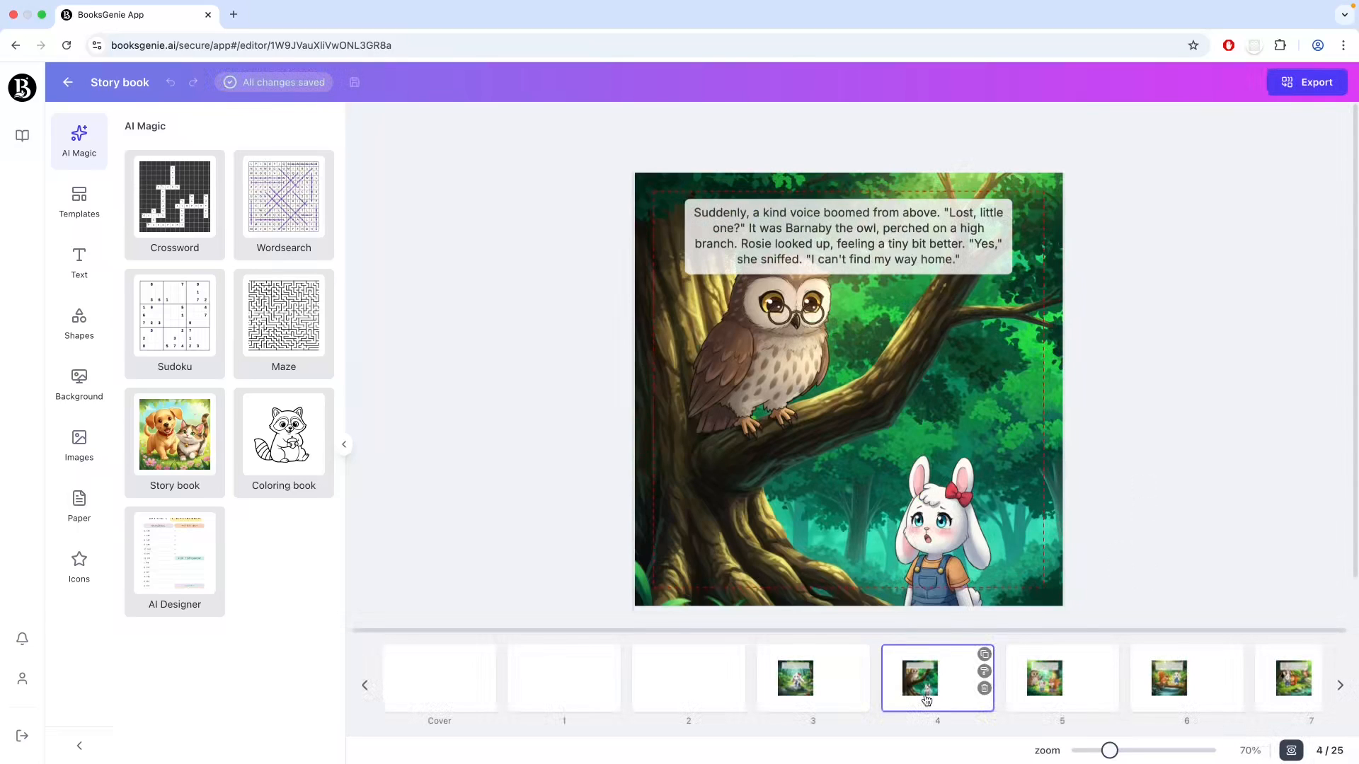
left_click(1066, 696)
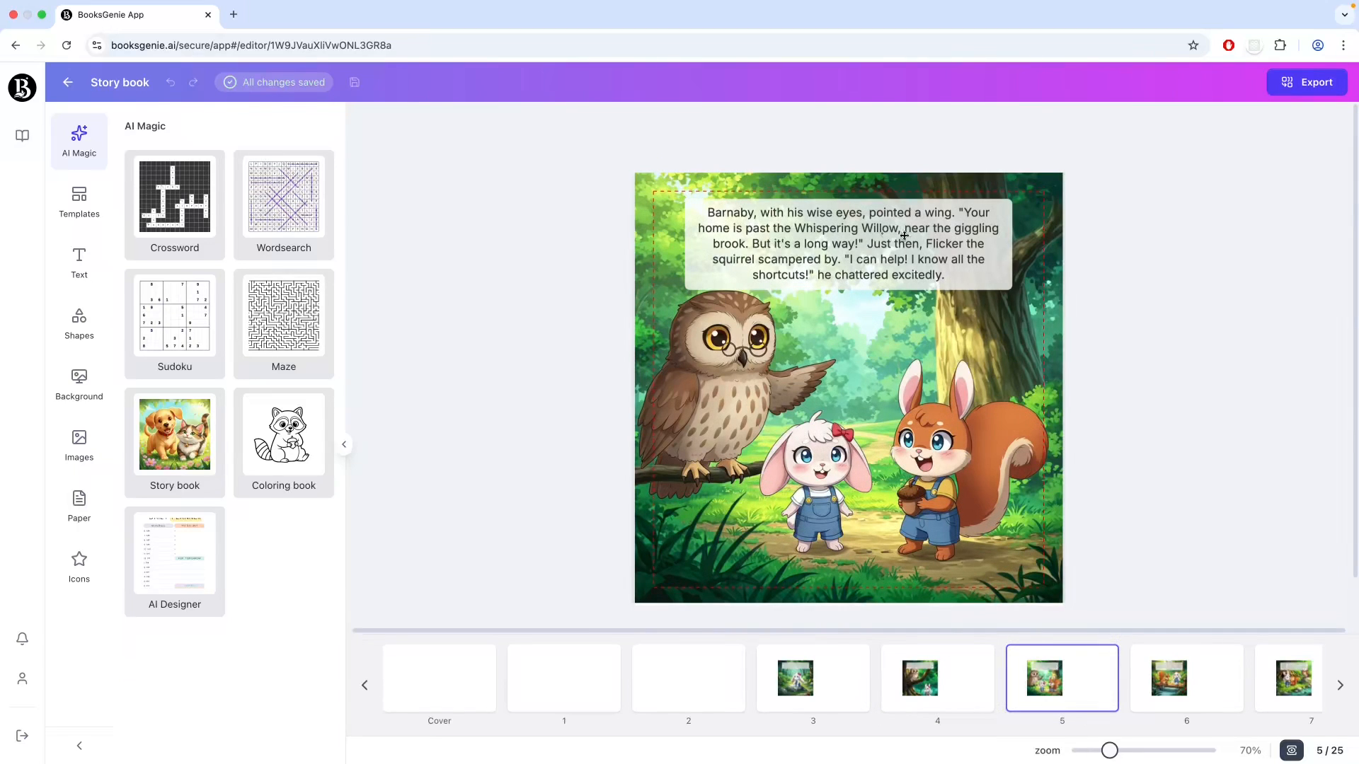
Select the illustration, the story text and the text's backdrop shape on page 5 in turn to inspect their editing options.
left_click(875, 447)
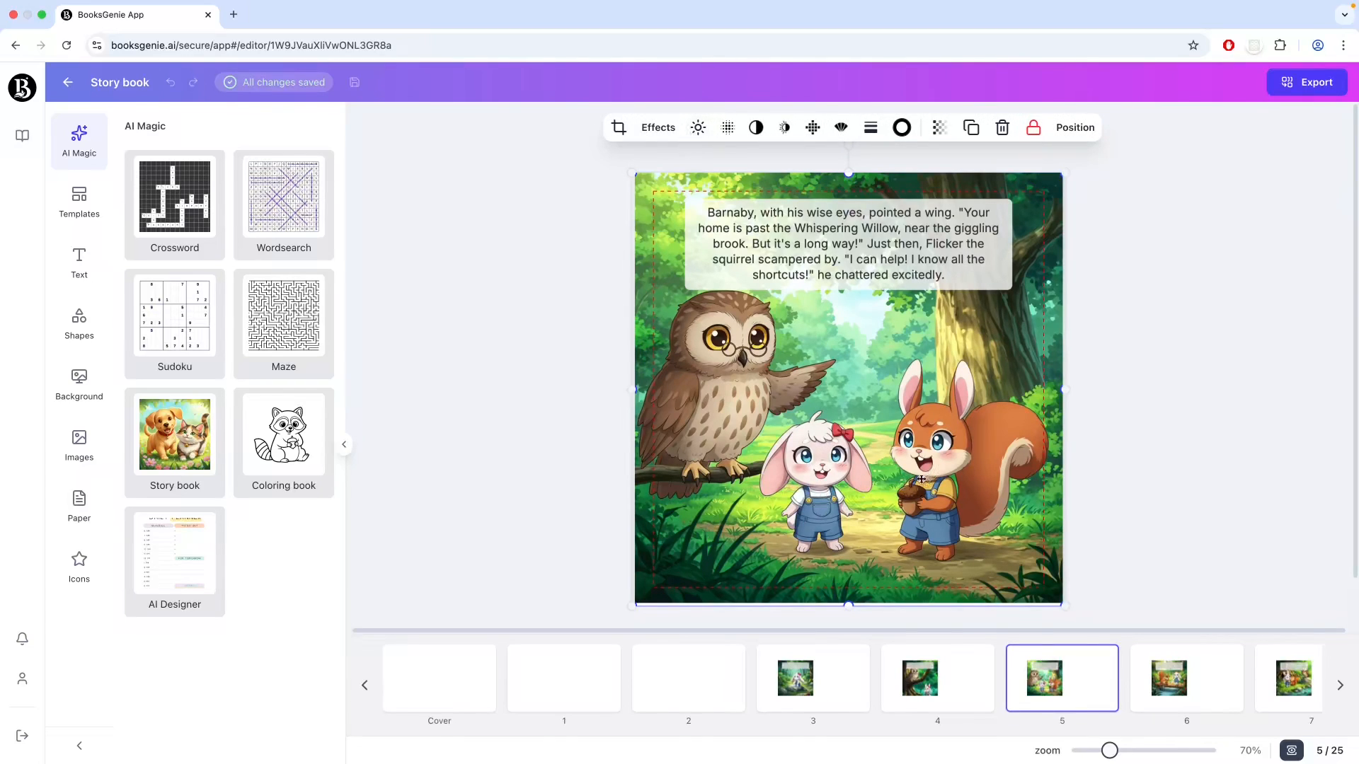
left_click(826, 247)
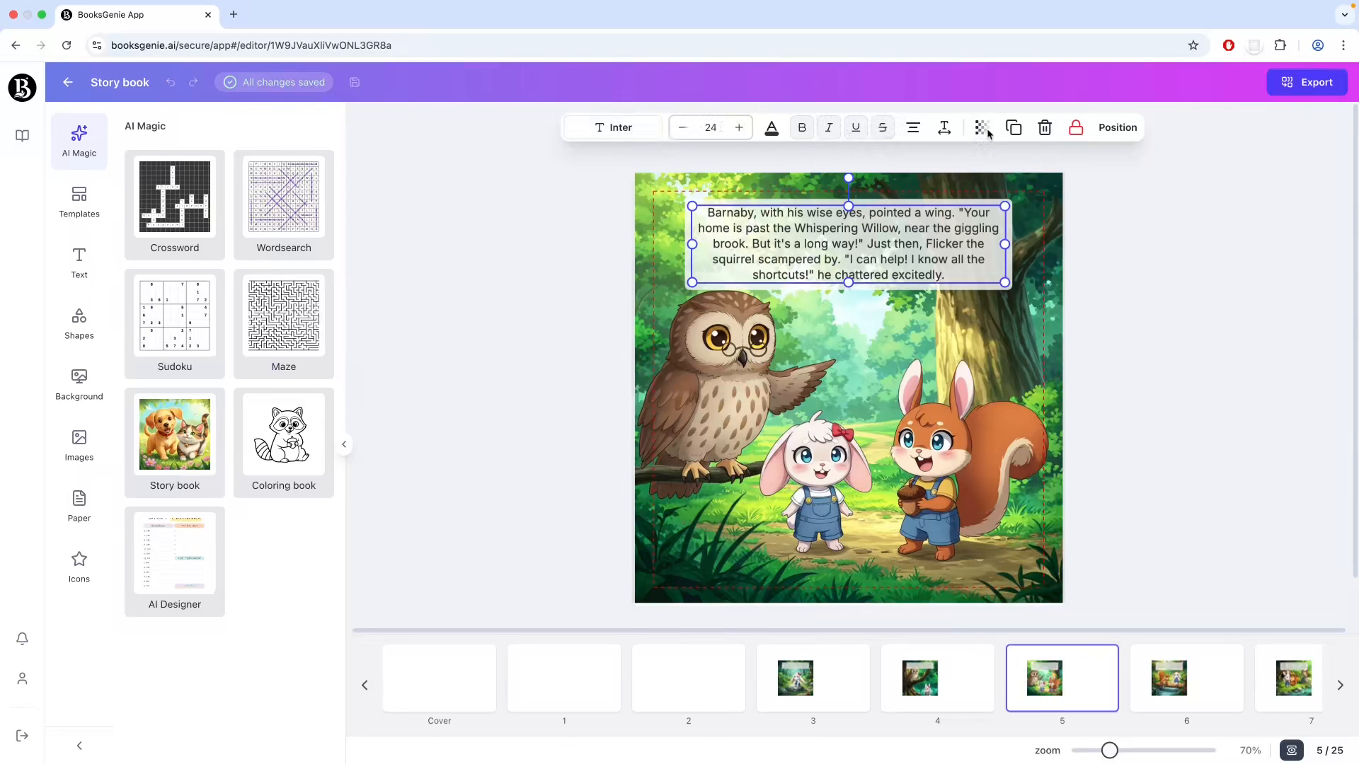
left_click(918, 202)
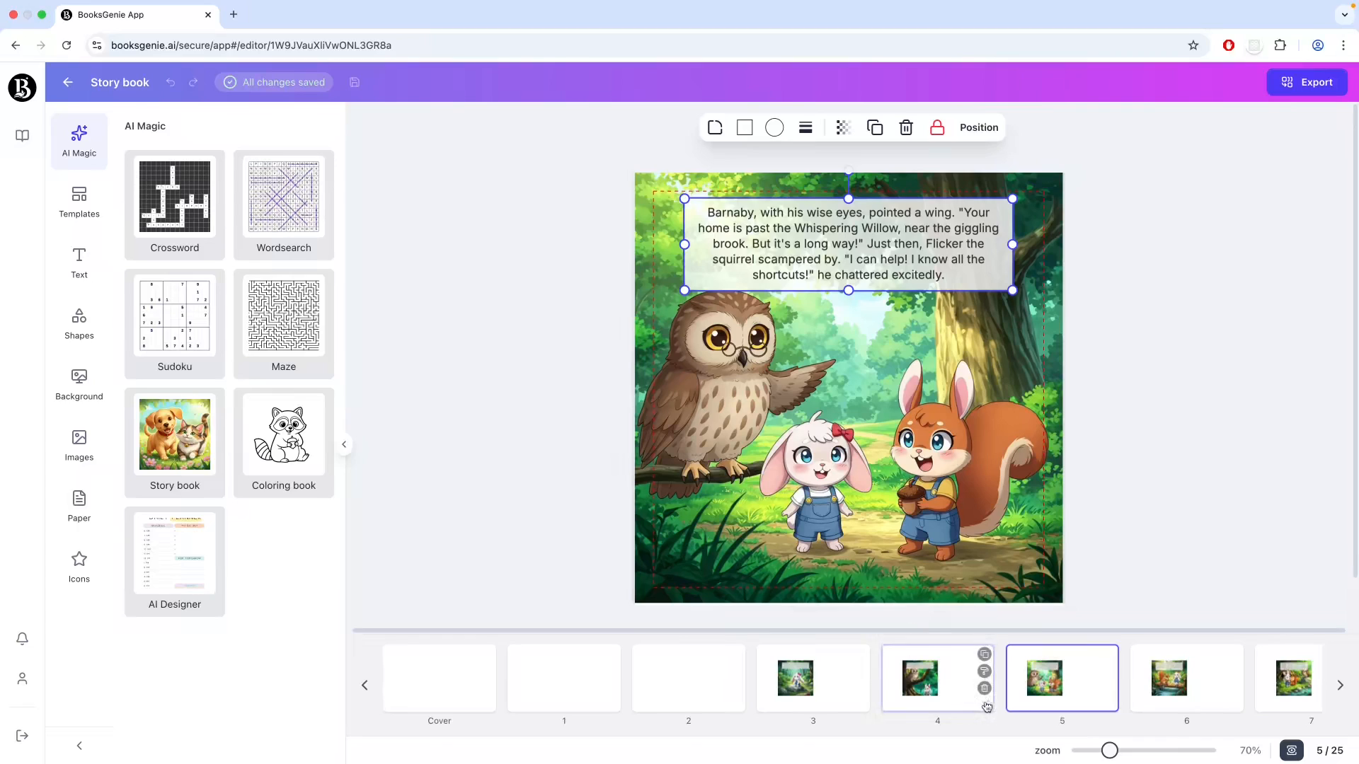
Browse the page thumbnails through page 13 and back, and view page 3 again.
scroll(1034, 700, "right", 3)
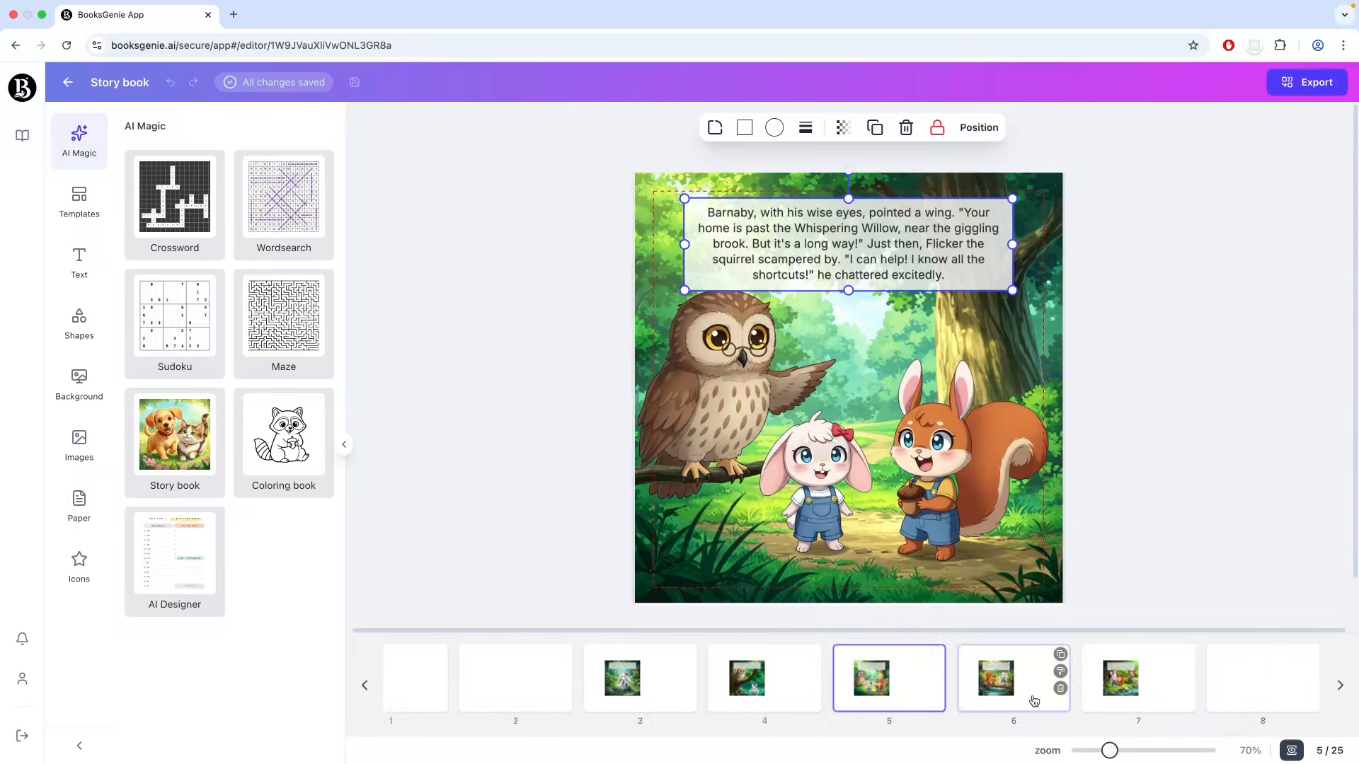
scroll(1249, 709, "right", 9)
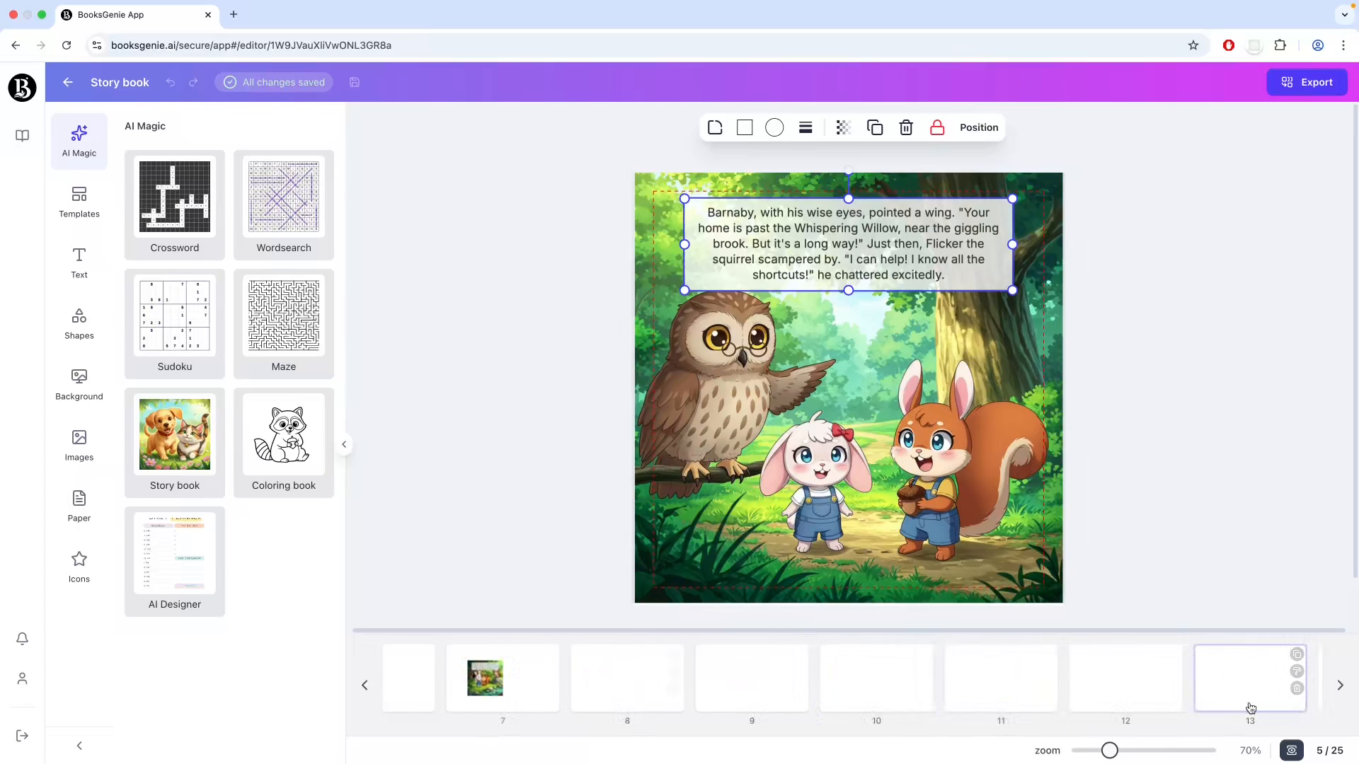
scroll(1250, 709, "left", 10)
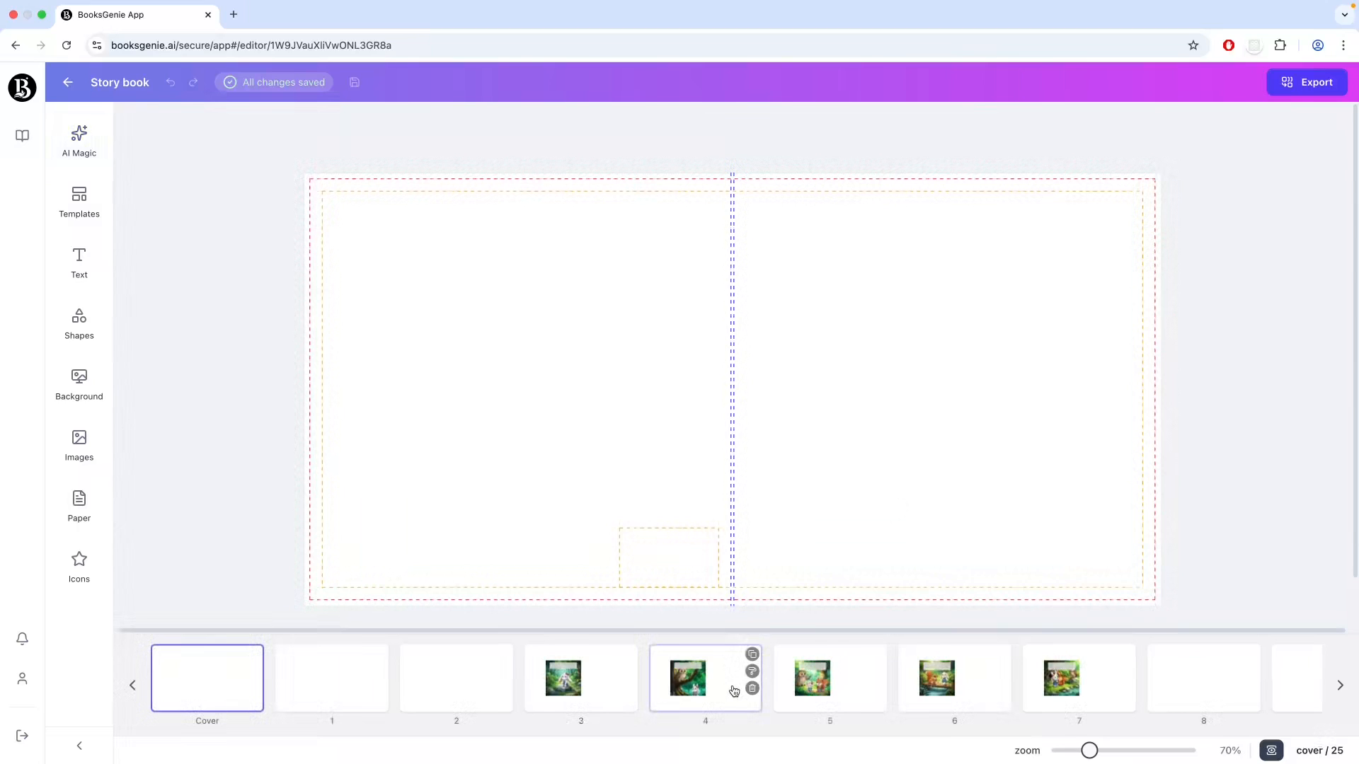
left_click(577, 698)
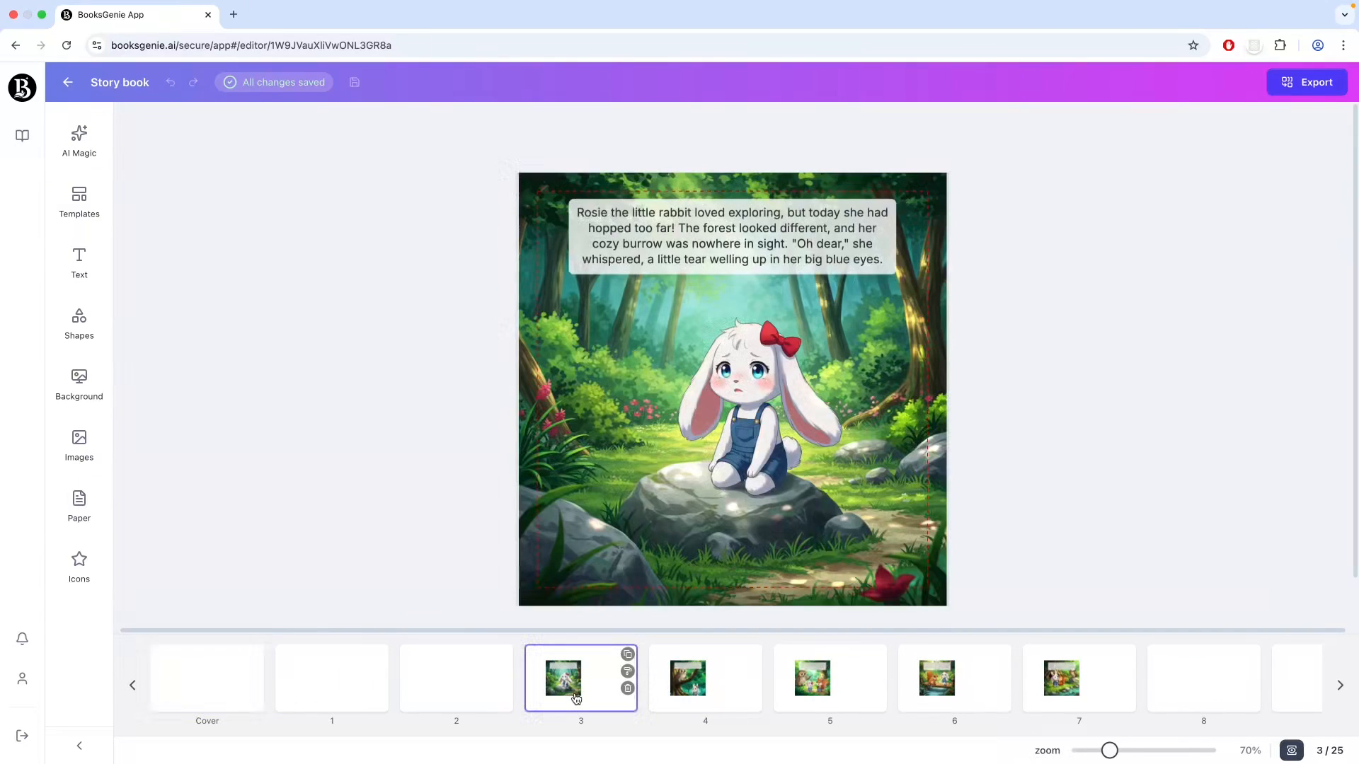
Add the AI-generated image of the squirrel and rabbit on the bridge to the cover, placing it on the front half against the spine.
left_click(218, 688)
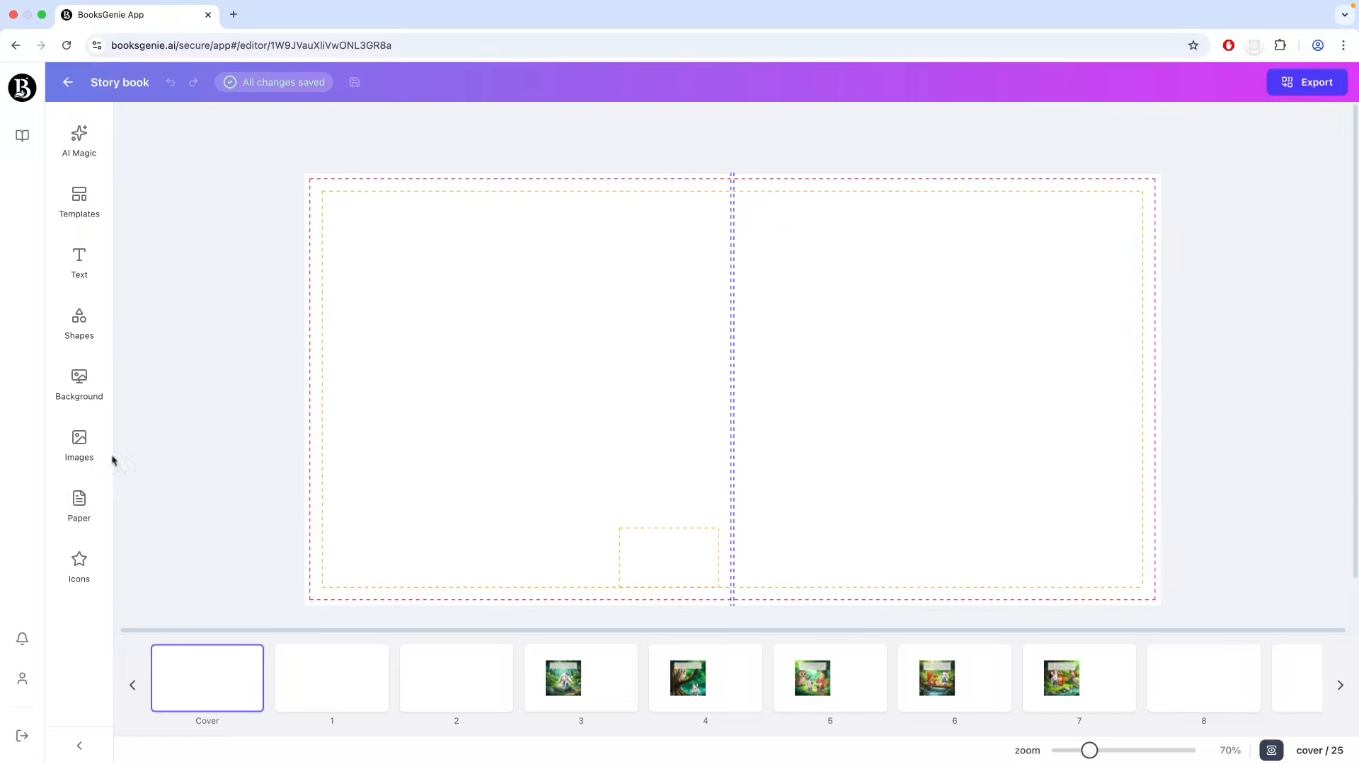
left_click(66, 455)
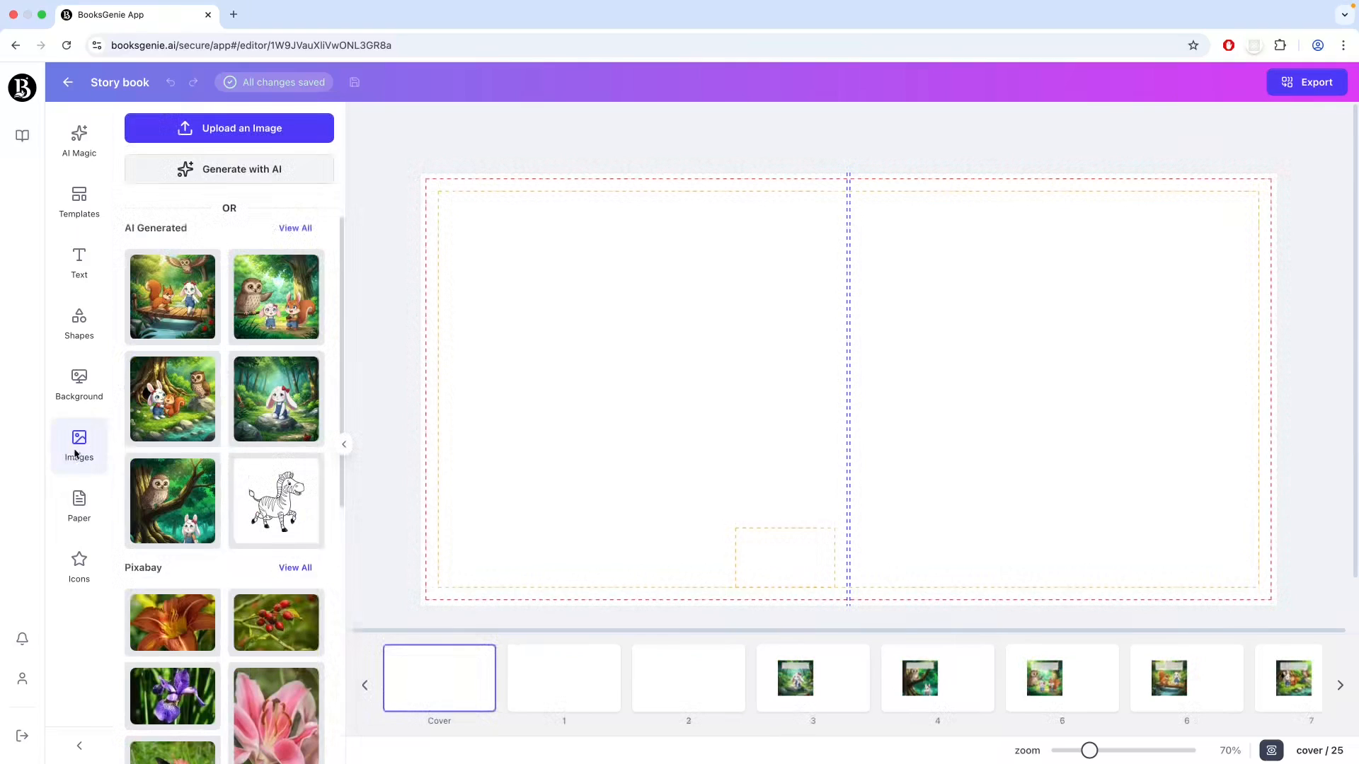
left_click(295, 229)
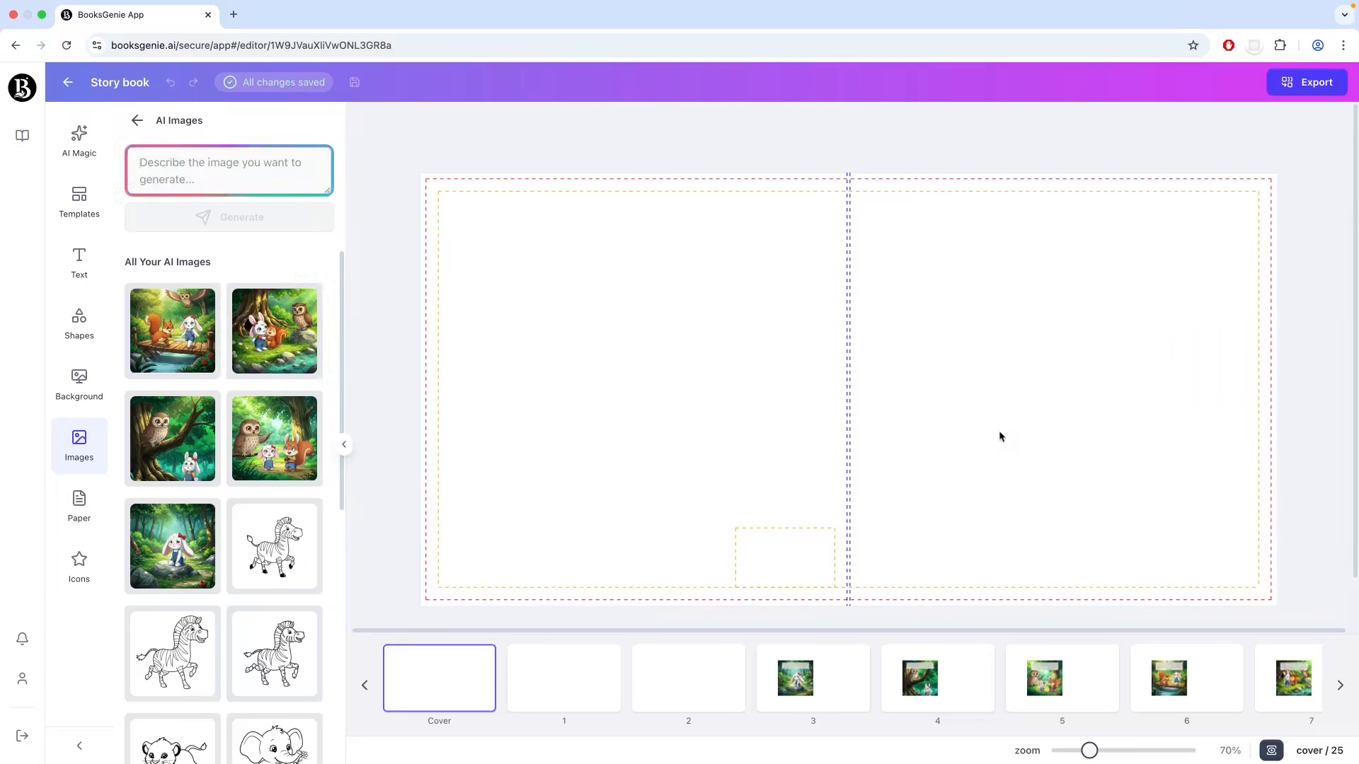
left_click(156, 343)
left_click_drag(936, 478, 1111, 438)
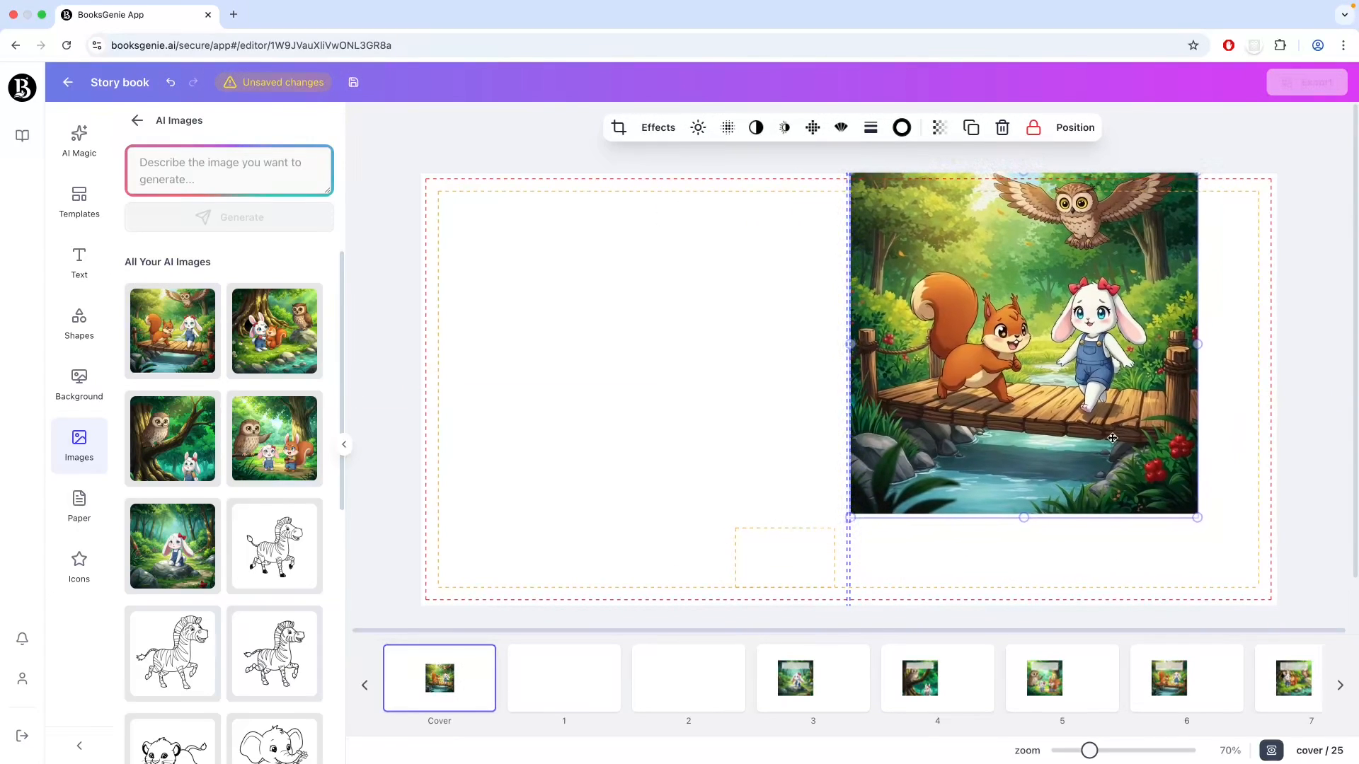
Enlarge the bridge illustration to fill the front cover and align it with the spine and the cover's upper edge.
left_click_drag(1198, 518, 1294, 614)
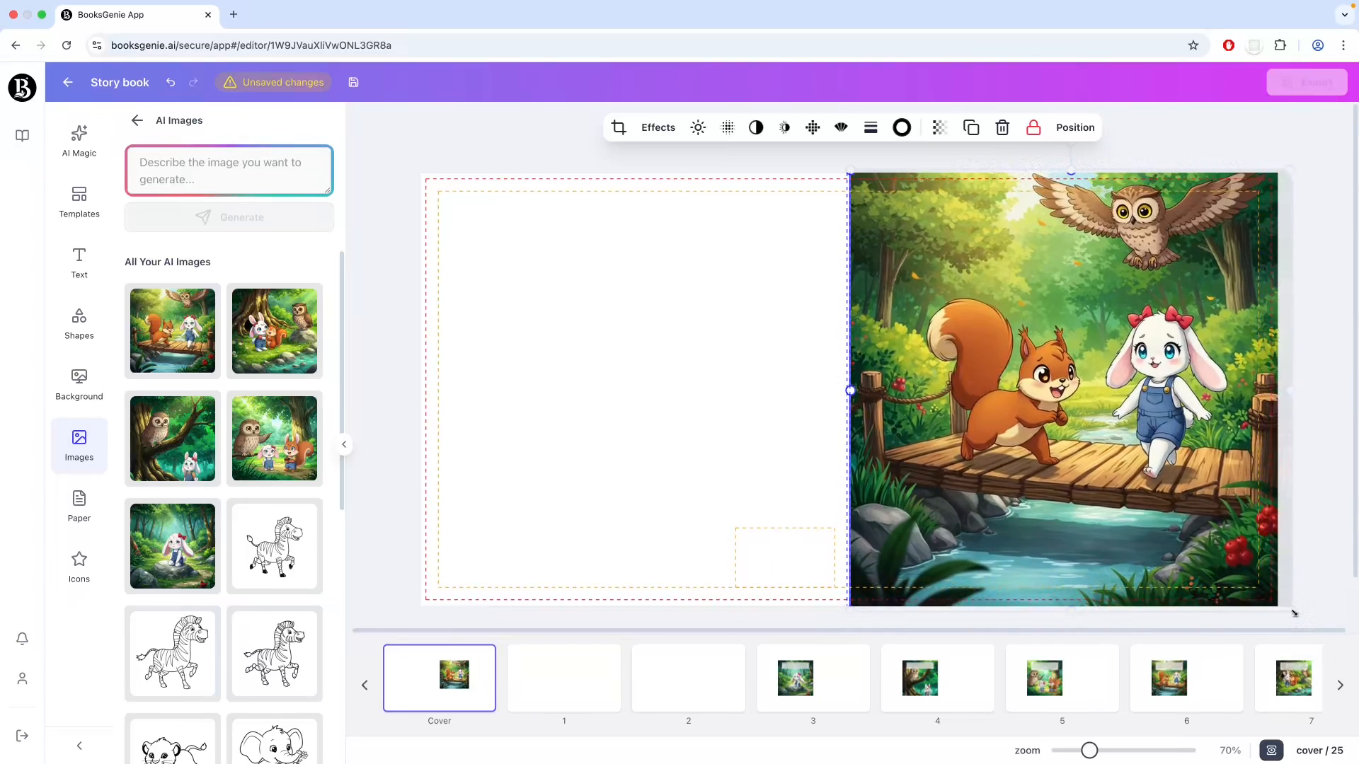
left_click(1310, 558)
left_click(1158, 544)
left_click_drag(1157, 544, 1161, 542)
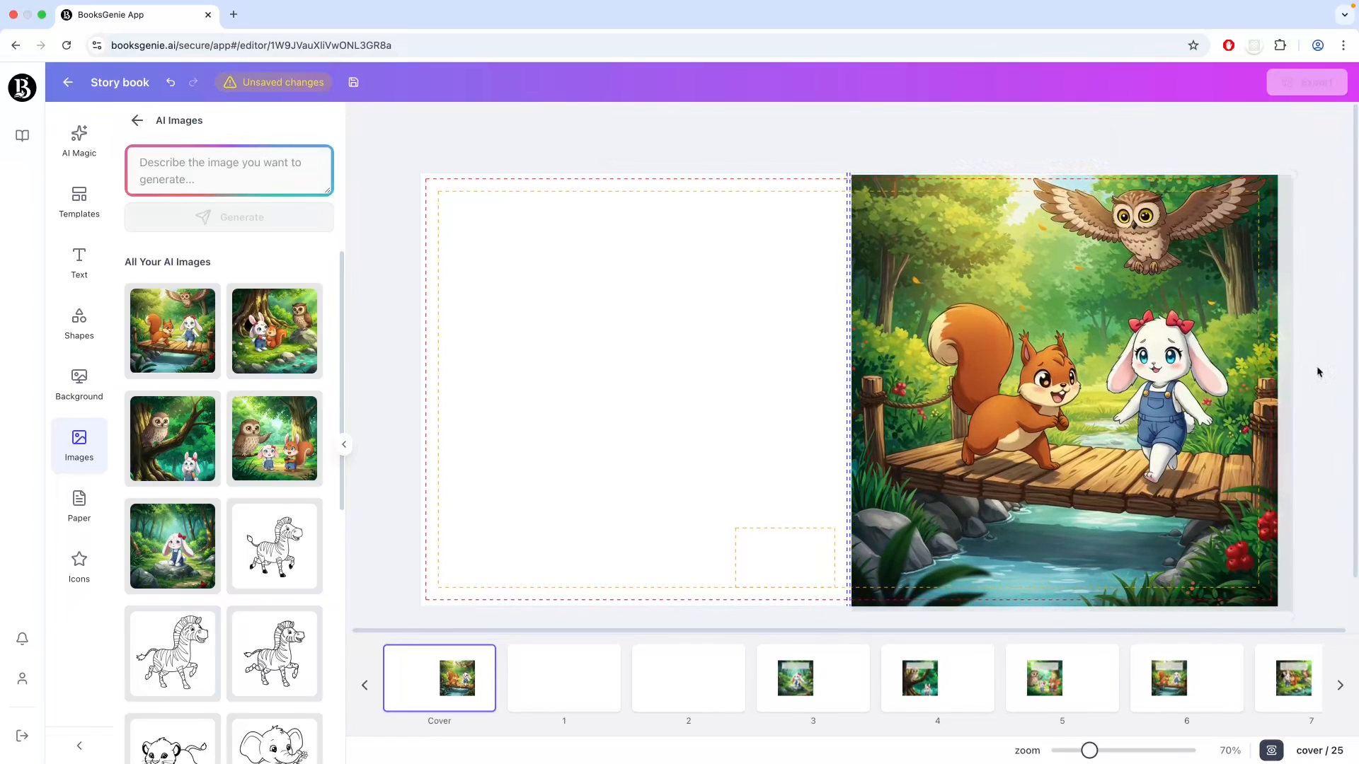
left_click_drag(1203, 495, 1200, 495)
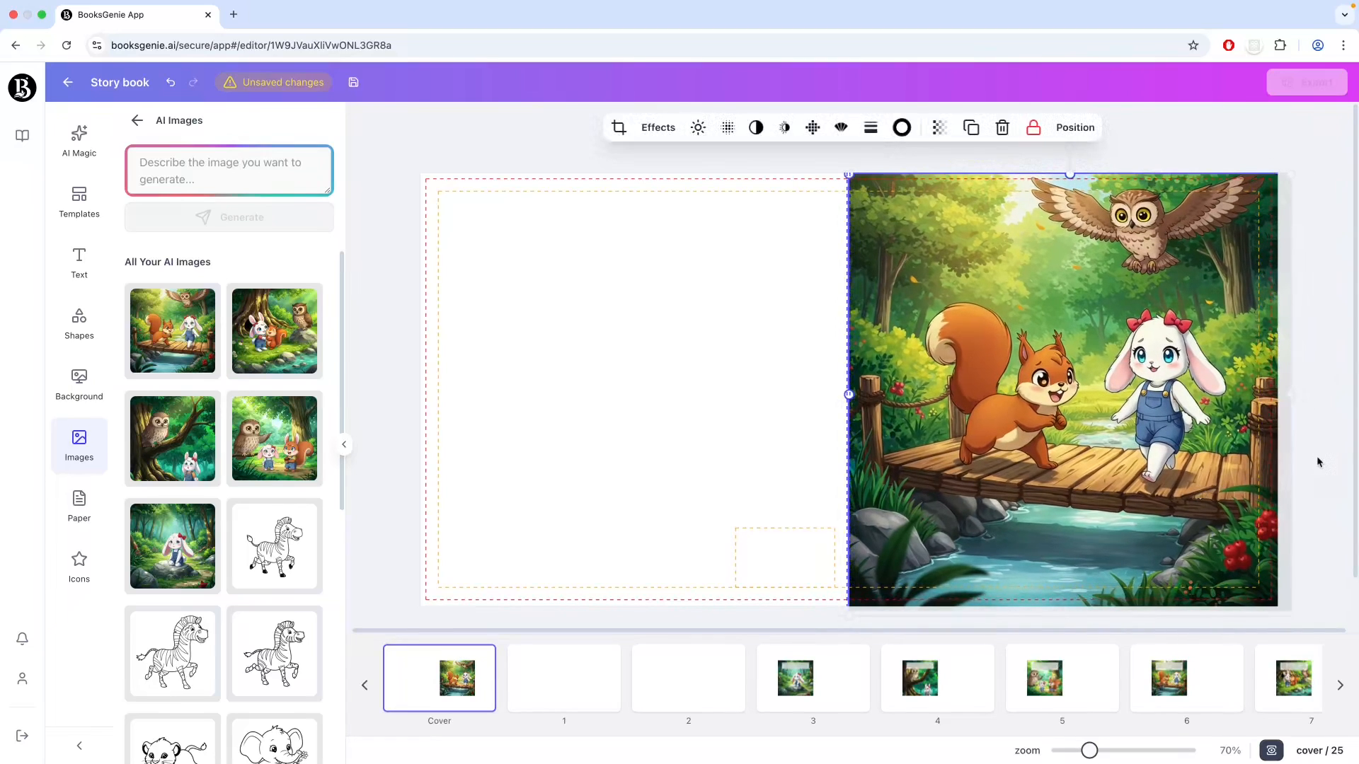
left_click(1323, 461)
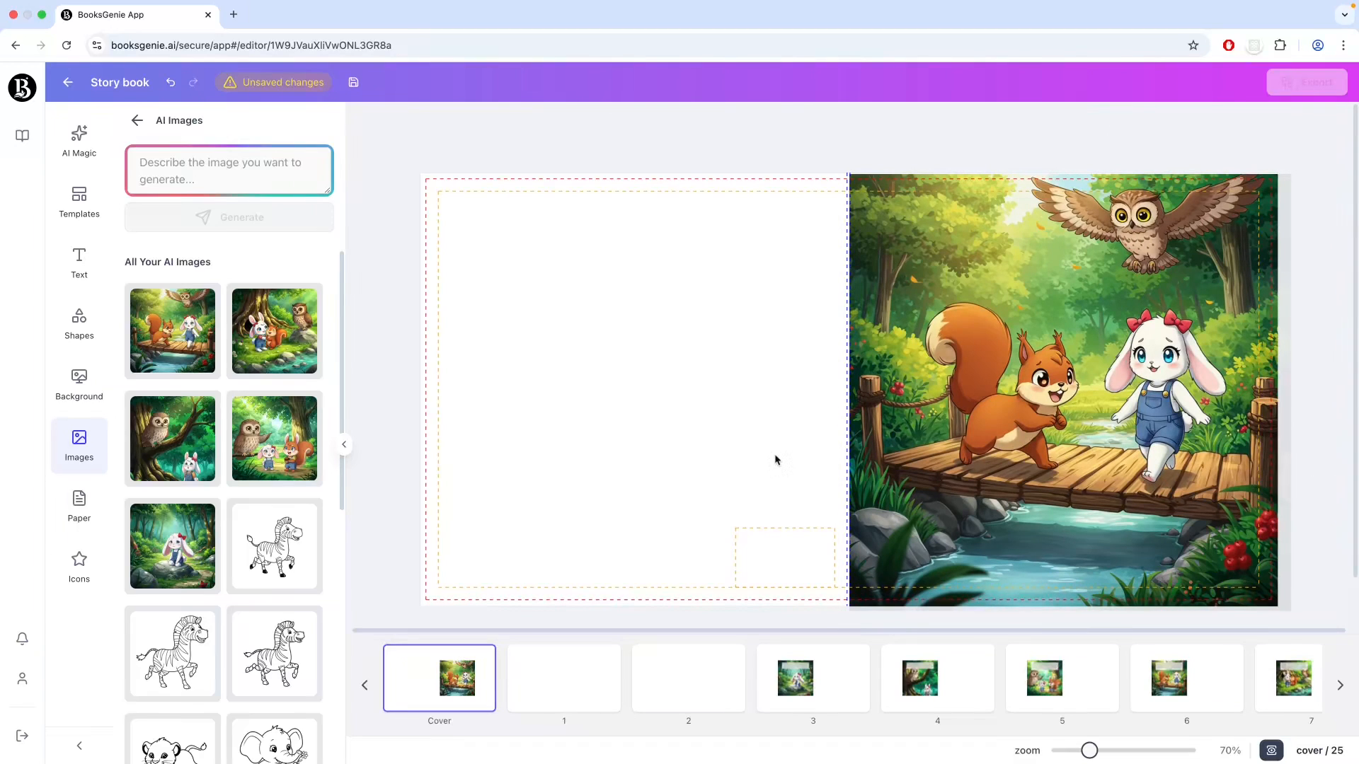
left_click_drag(1086, 390, 1085, 388)
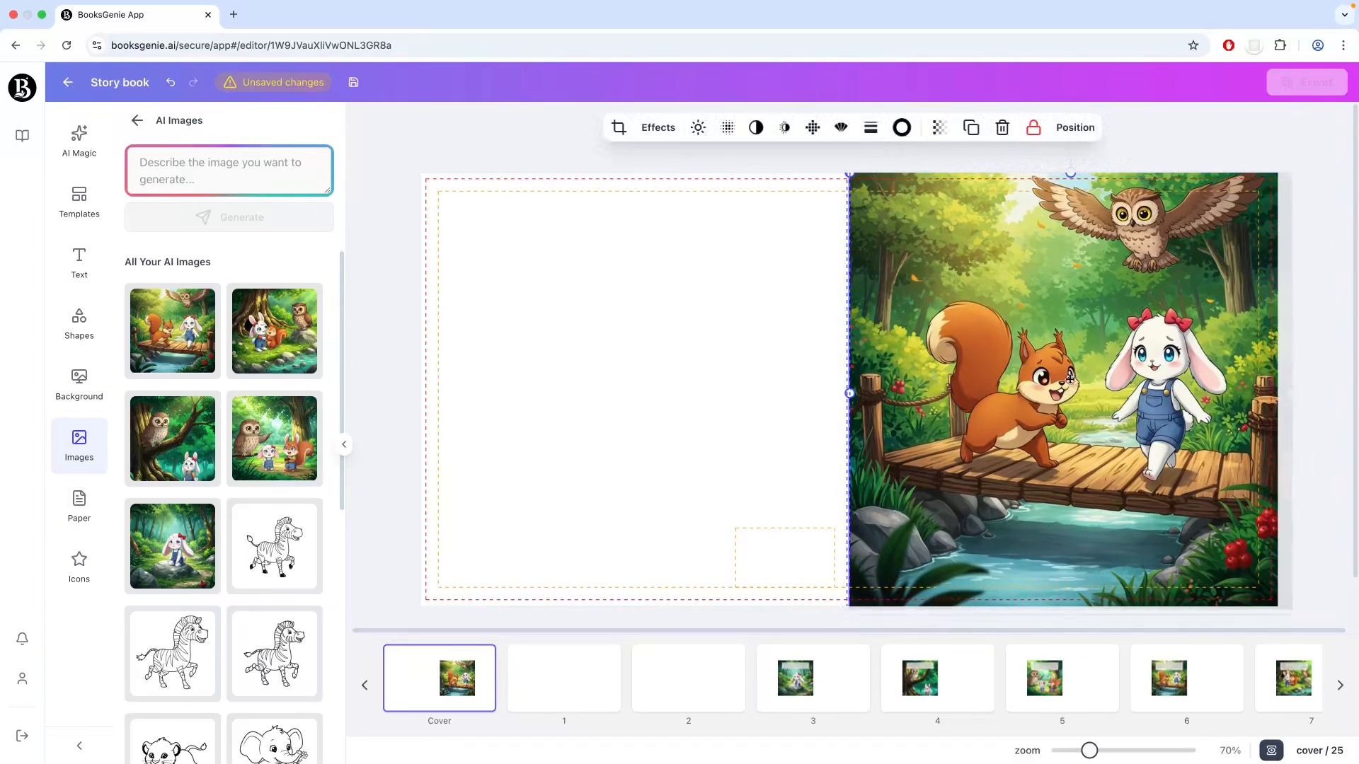
left_click(533, 328)
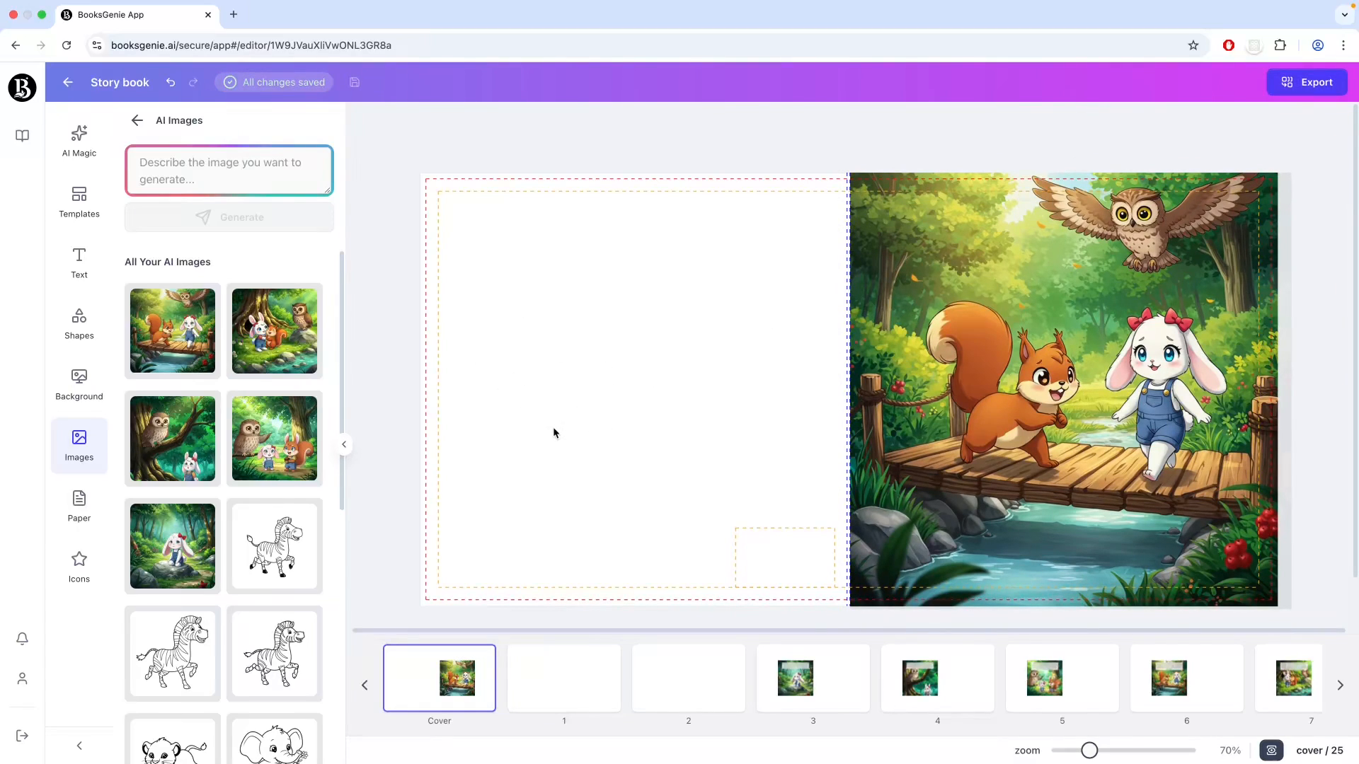
Set the cover background to the dark green #1D4C30 sampled from the foliage in the bridge illustration.
left_click(76, 385)
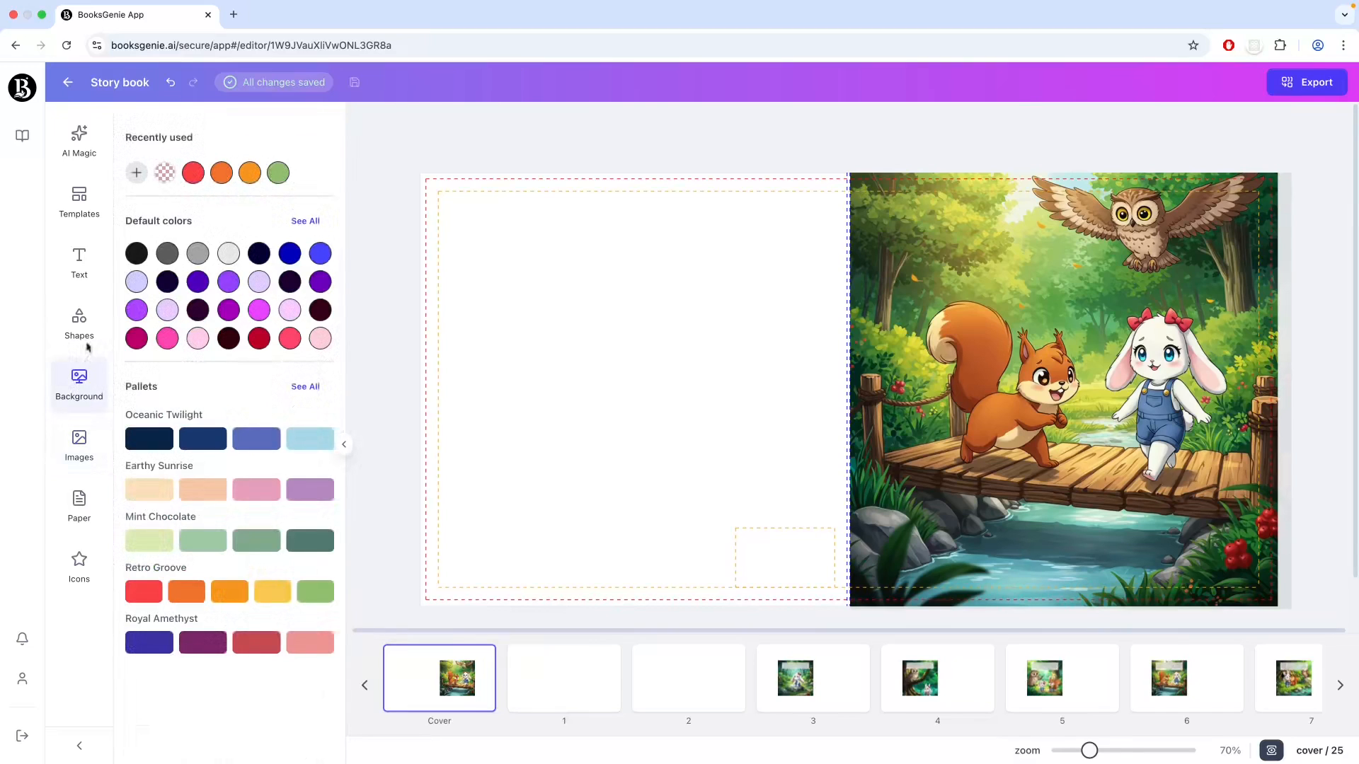
left_click(136, 173)
left_click(283, 424)
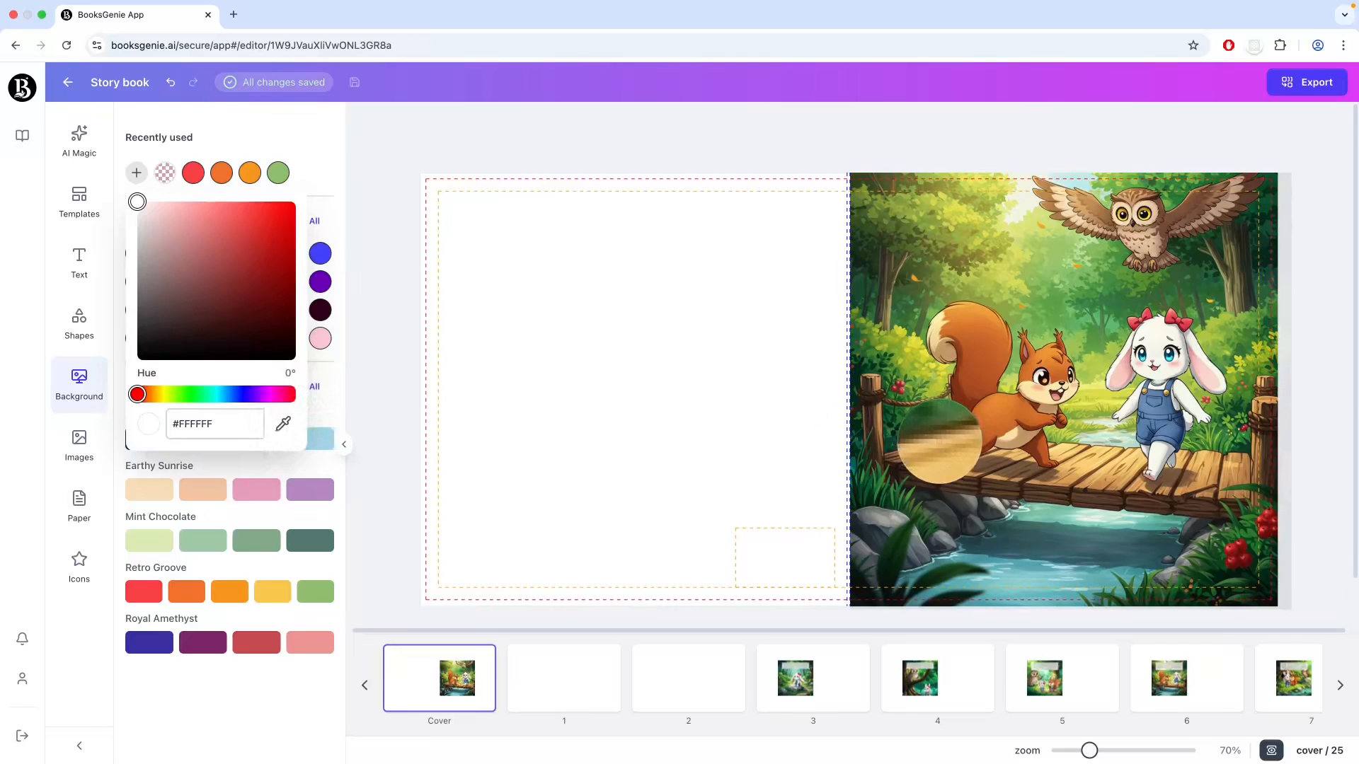
left_click(859, 272)
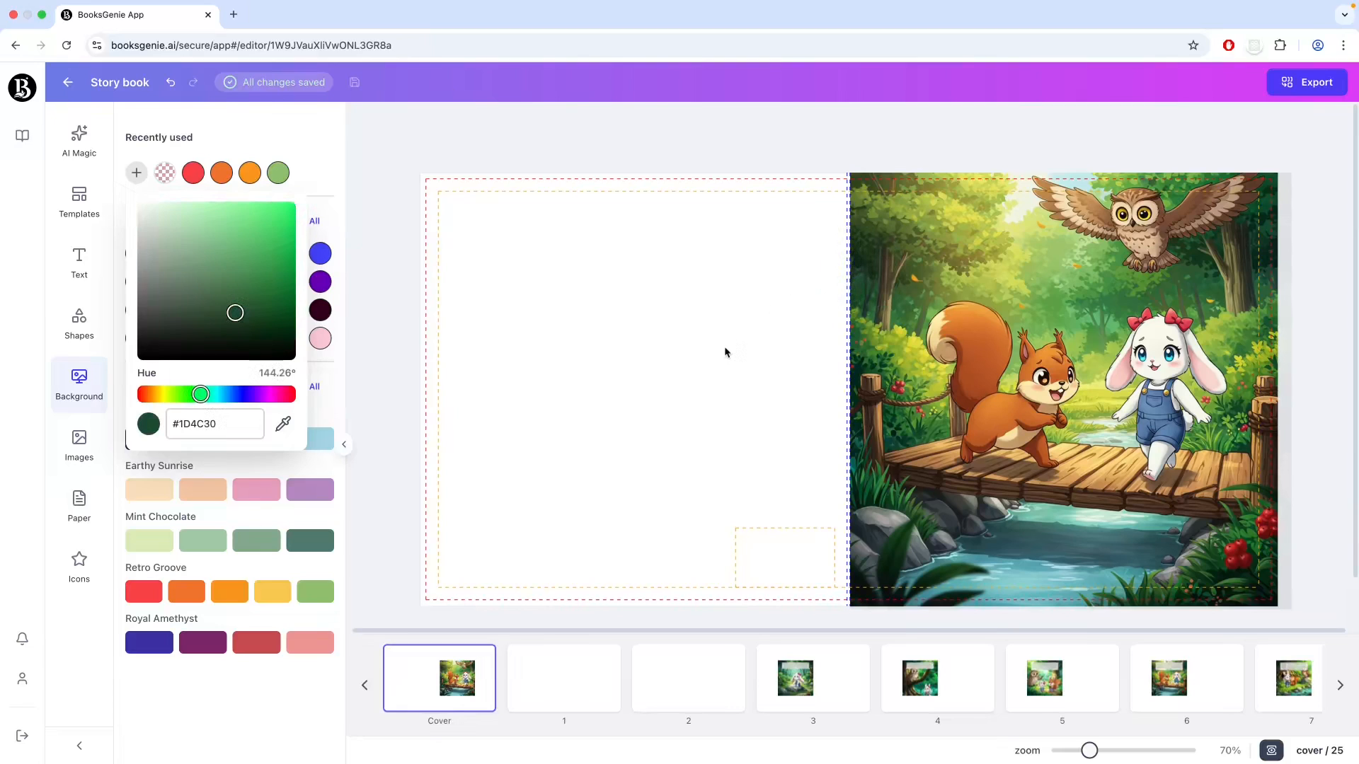
left_click(724, 346)
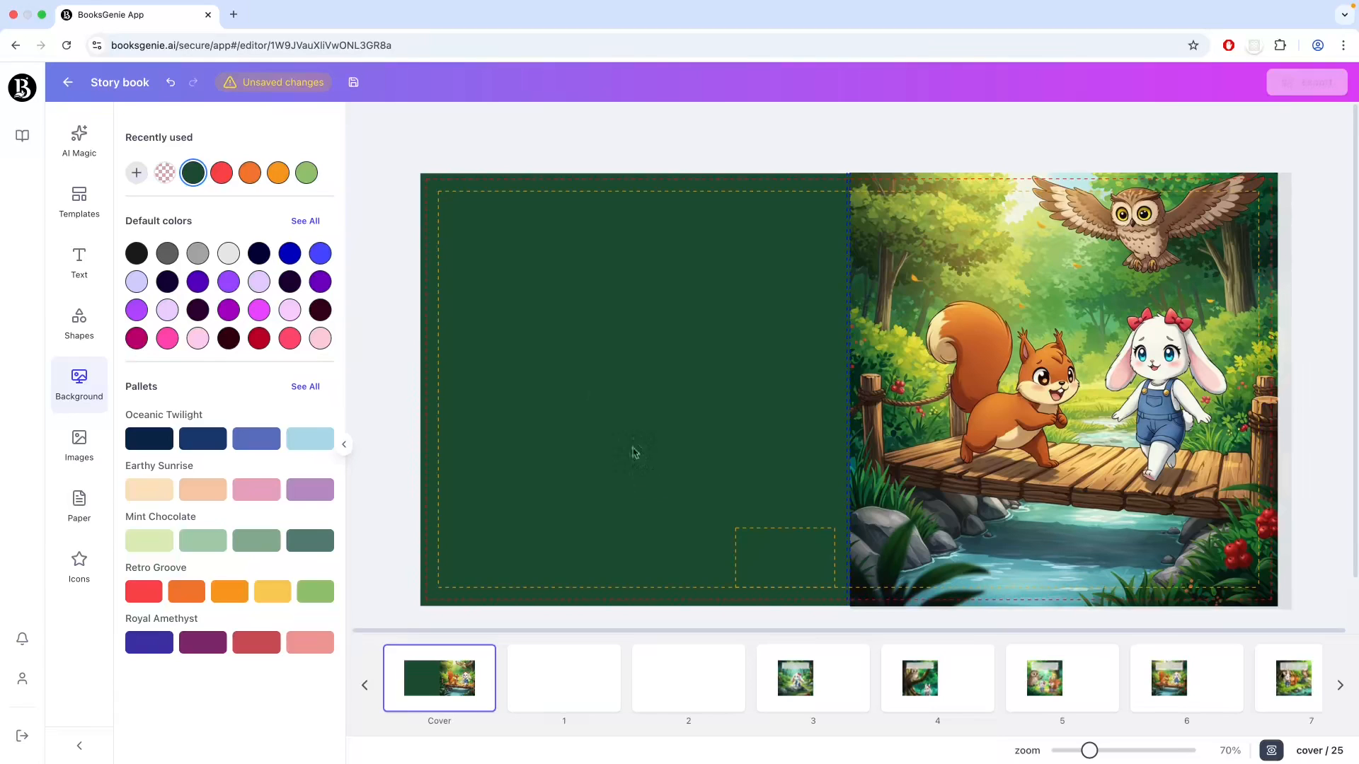
Generate text in the AI Magic writer with the prompt "Write a copyright notice for a children story book".
left_click(87, 266)
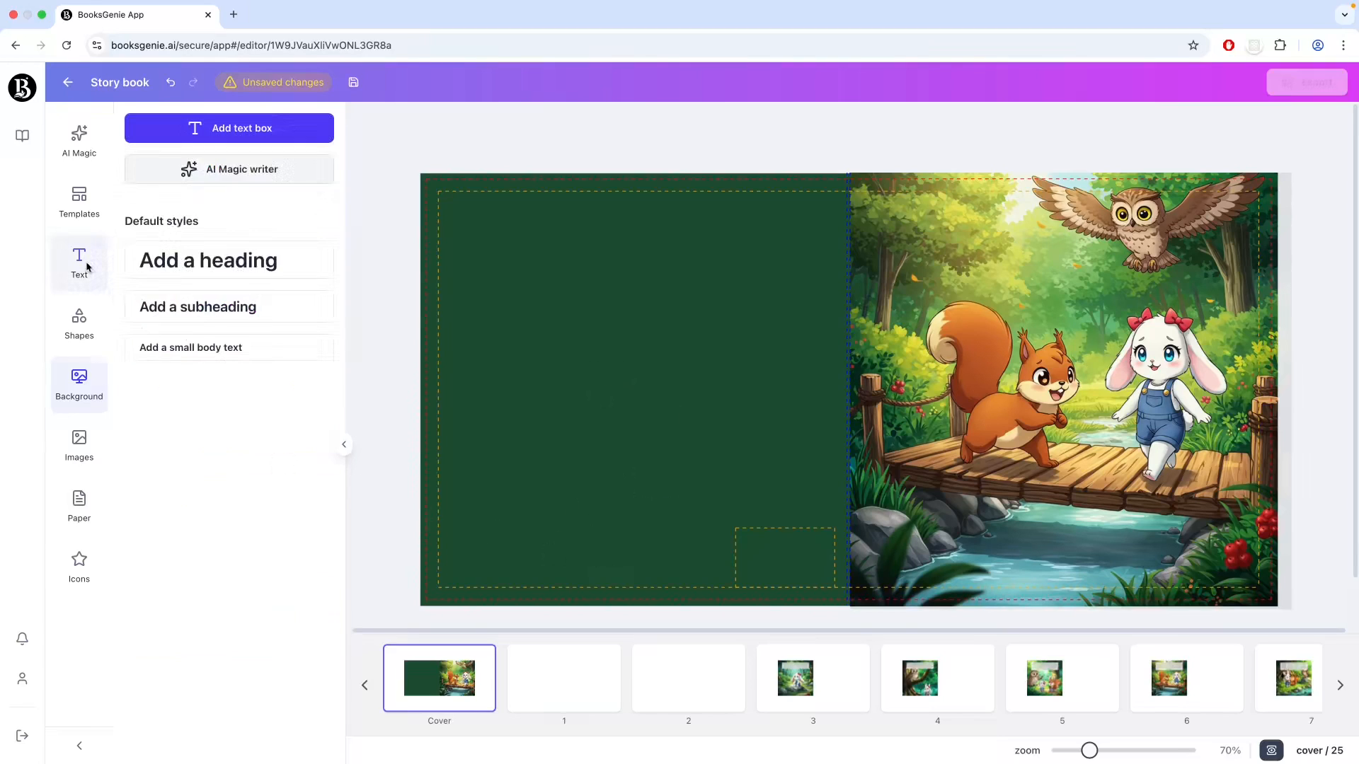
left_click(289, 183)
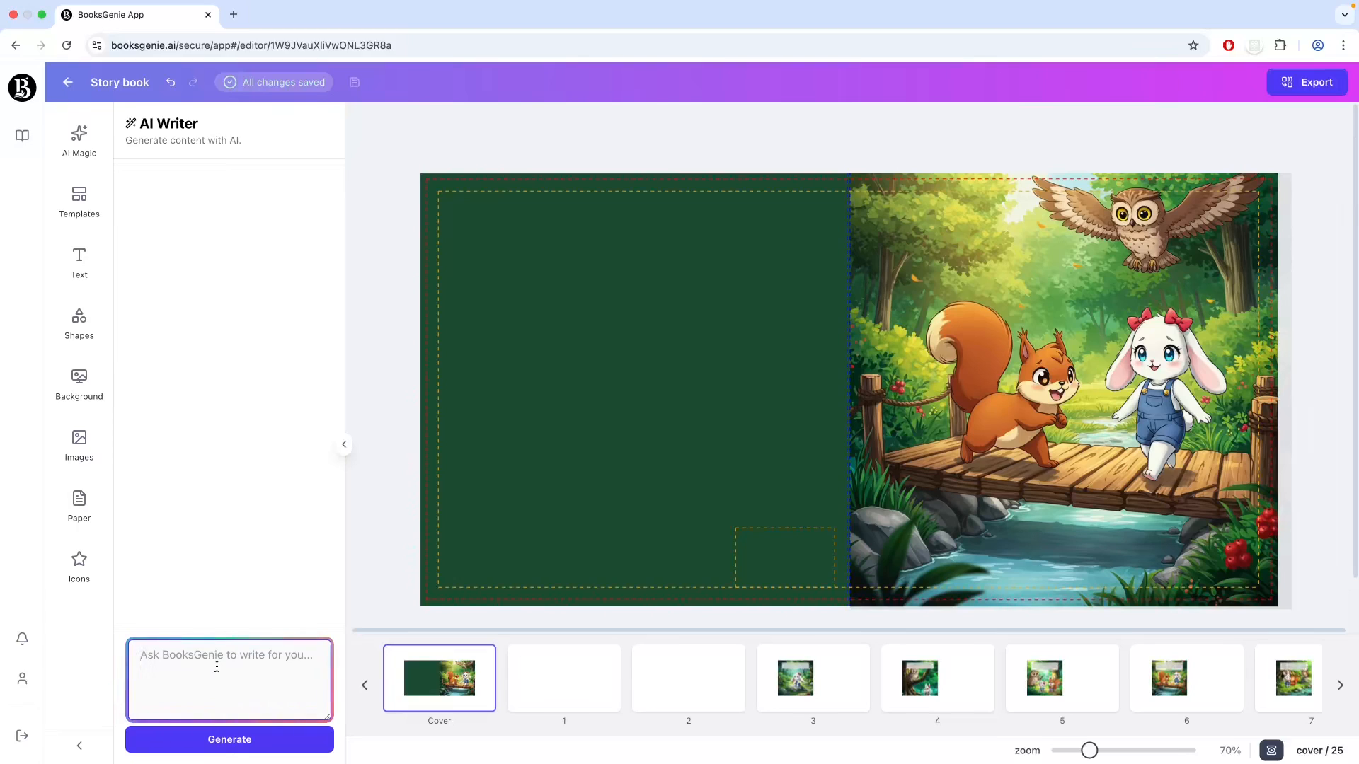
type("Wr")
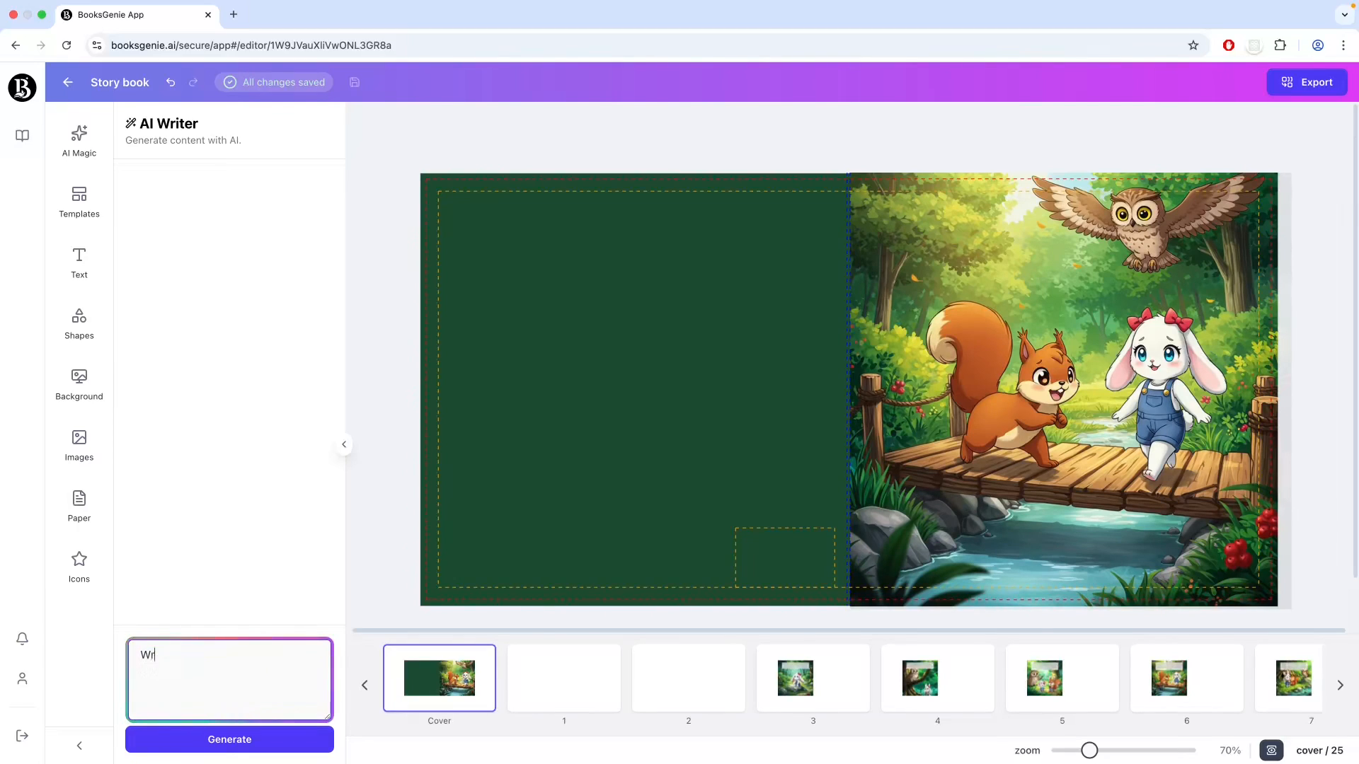
type("ite a copyri")
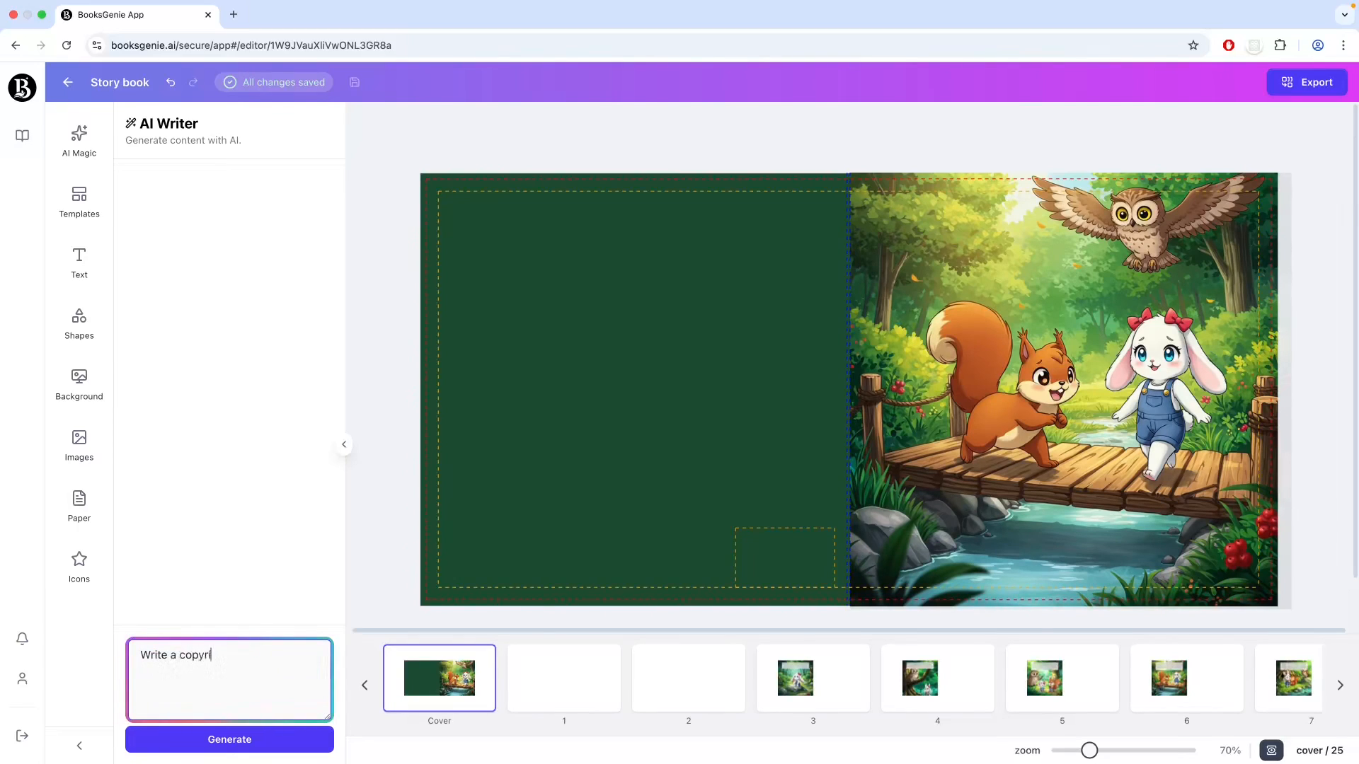
type("ght notice")
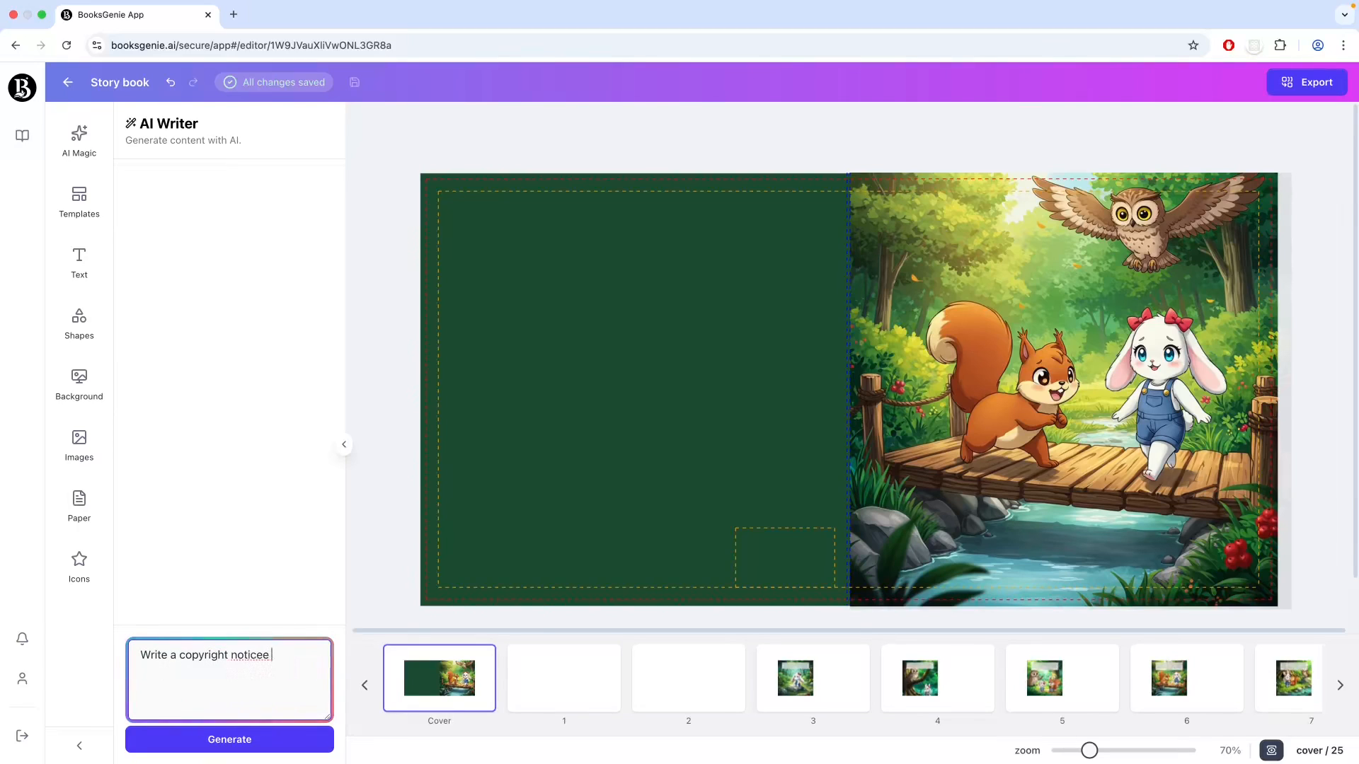
type(" for ")
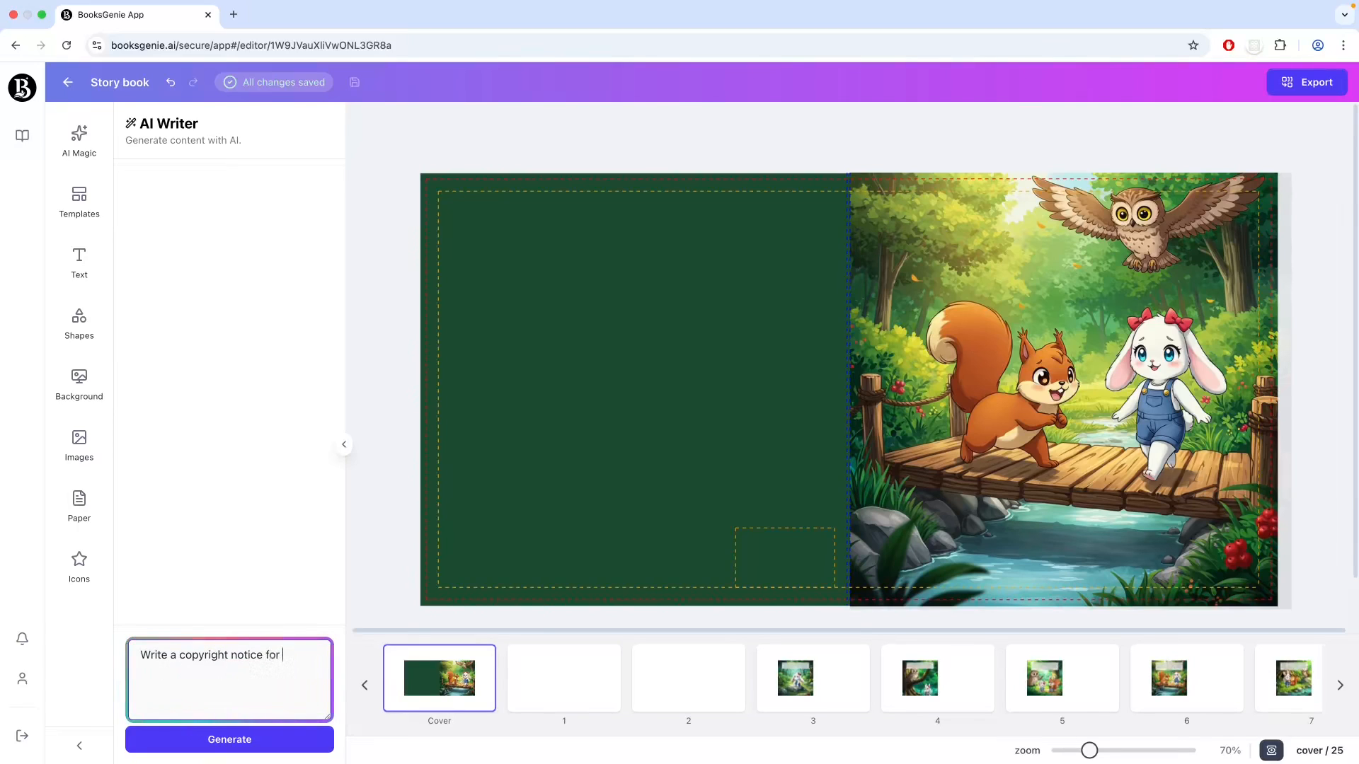
type("a children ")
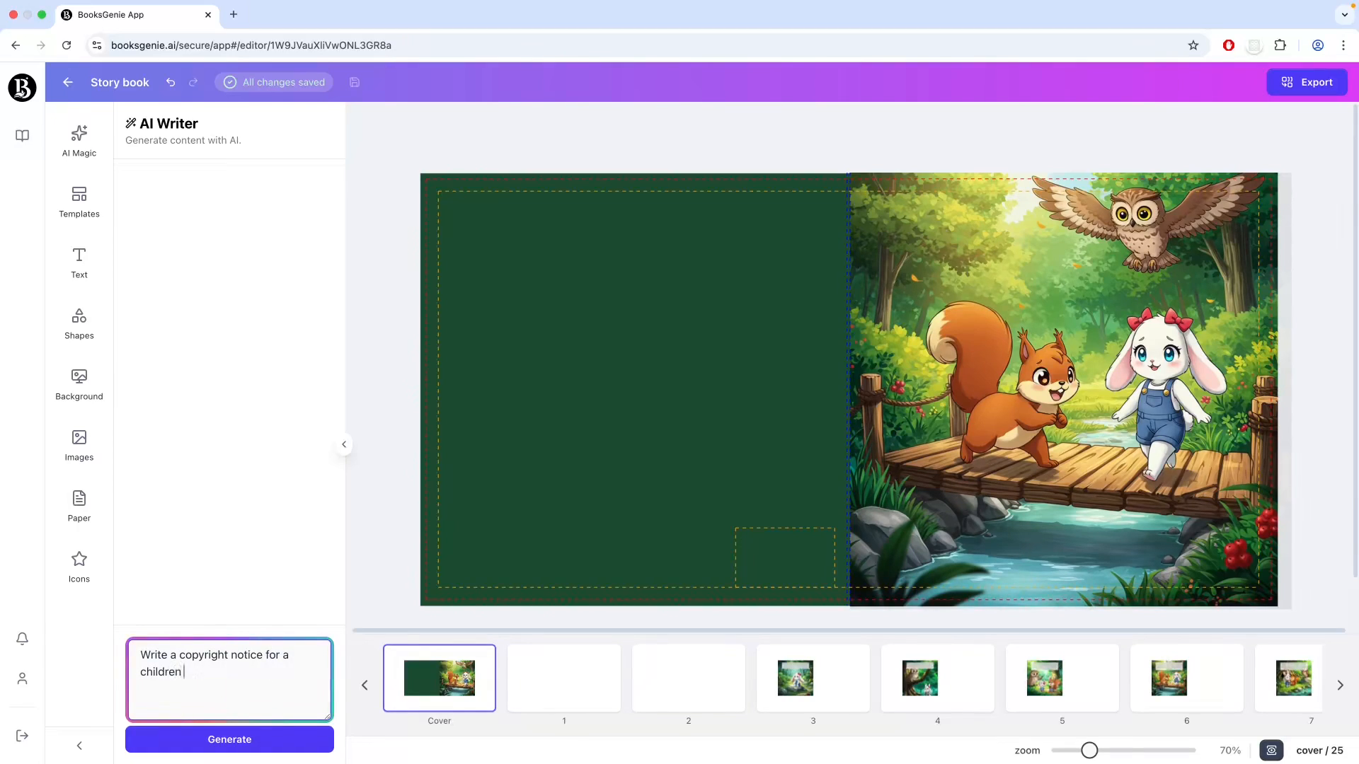
type("story book")
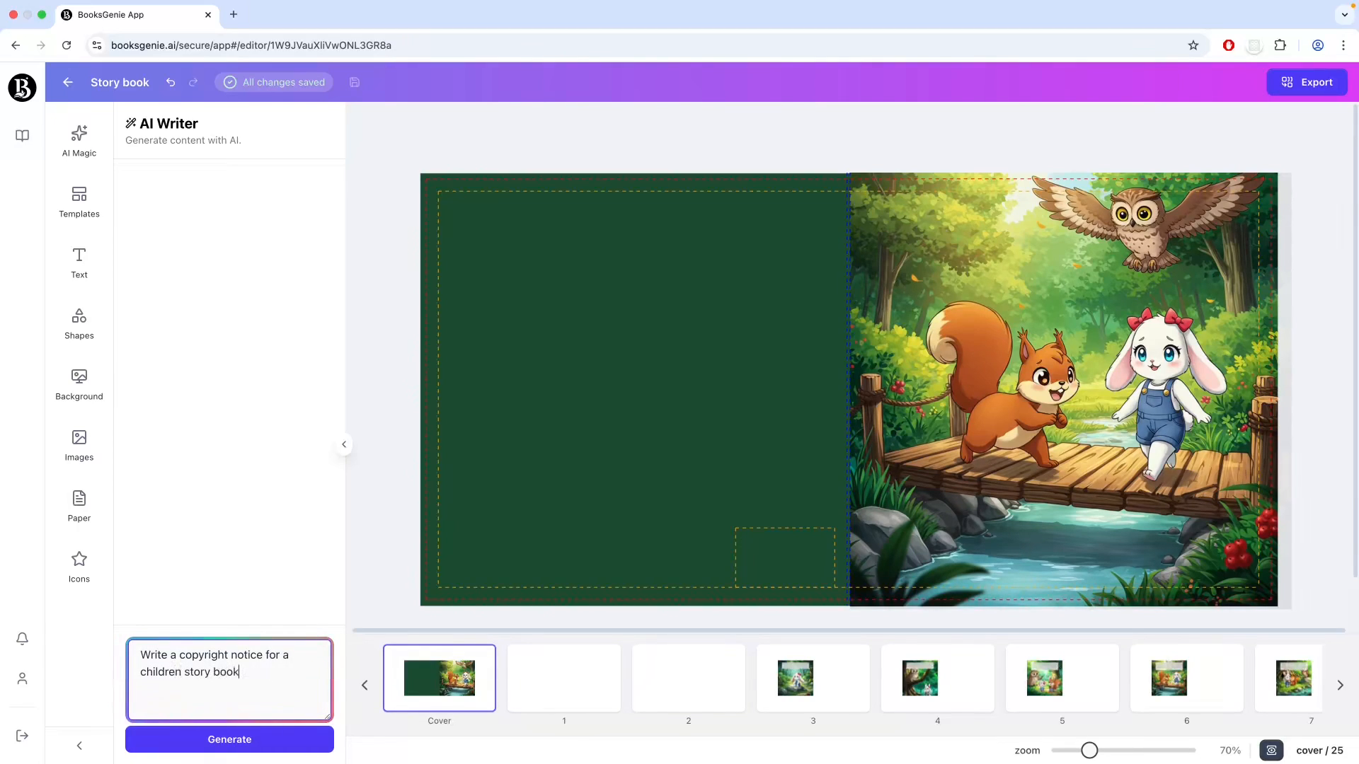
left_click(214, 743)
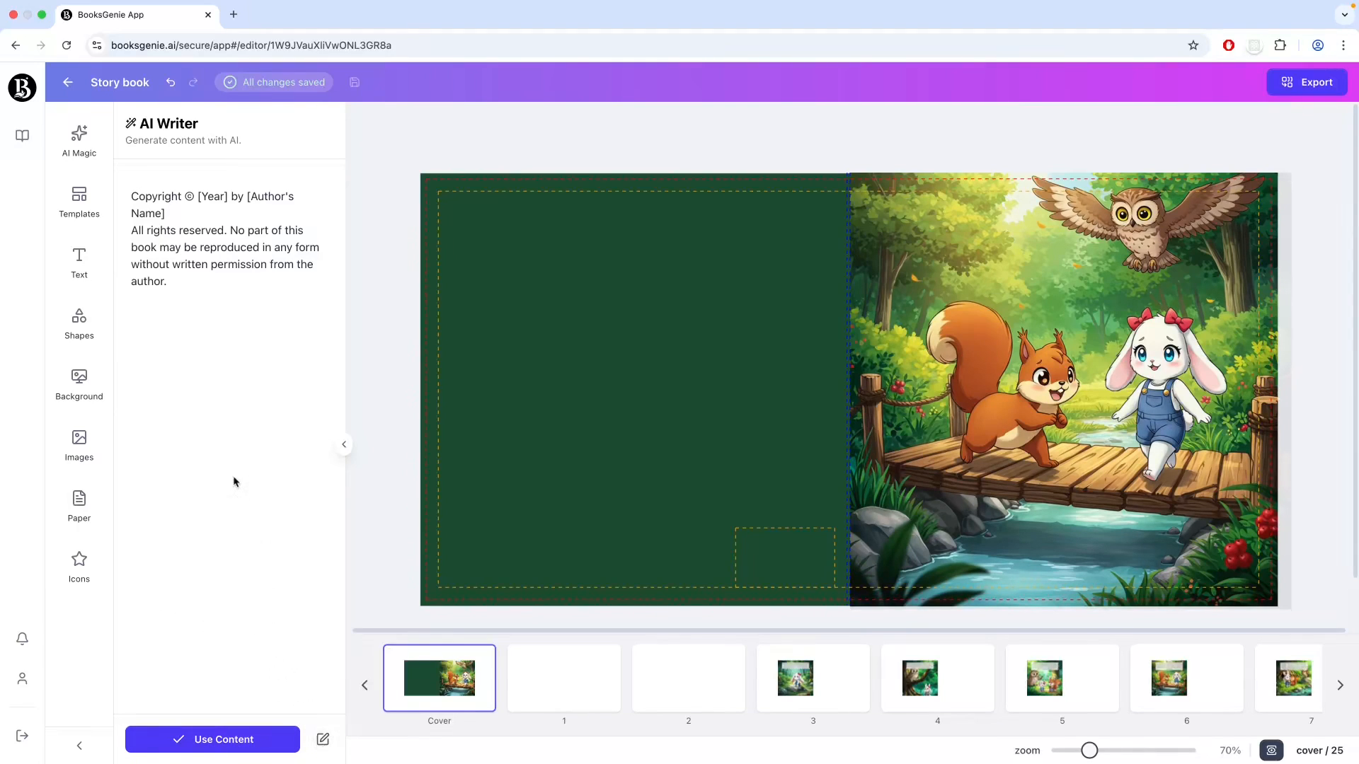
Insert the generated copyright notice, narrow its text box into the back cover's lower left area, and left-align the text.
left_click(210, 740)
left_click(1218, 409)
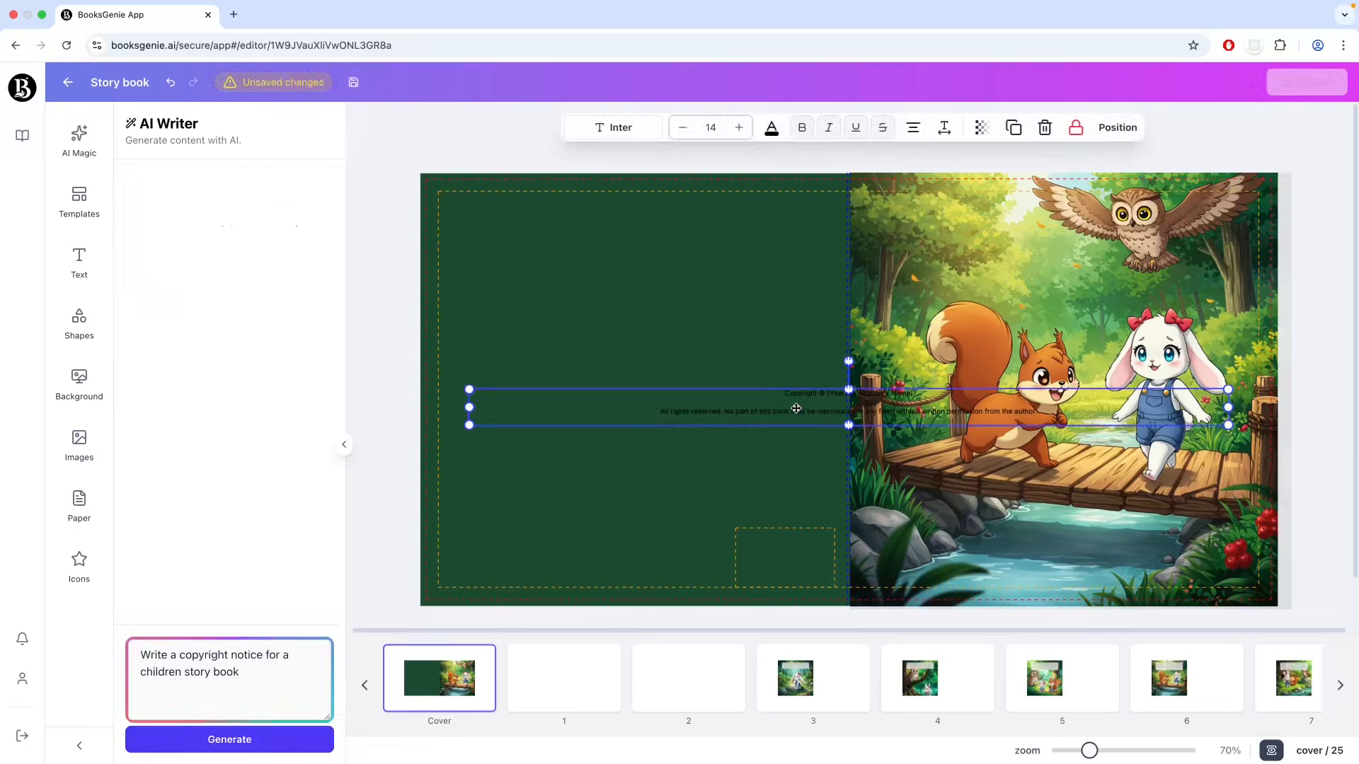
left_click_drag(1228, 408, 602, 559)
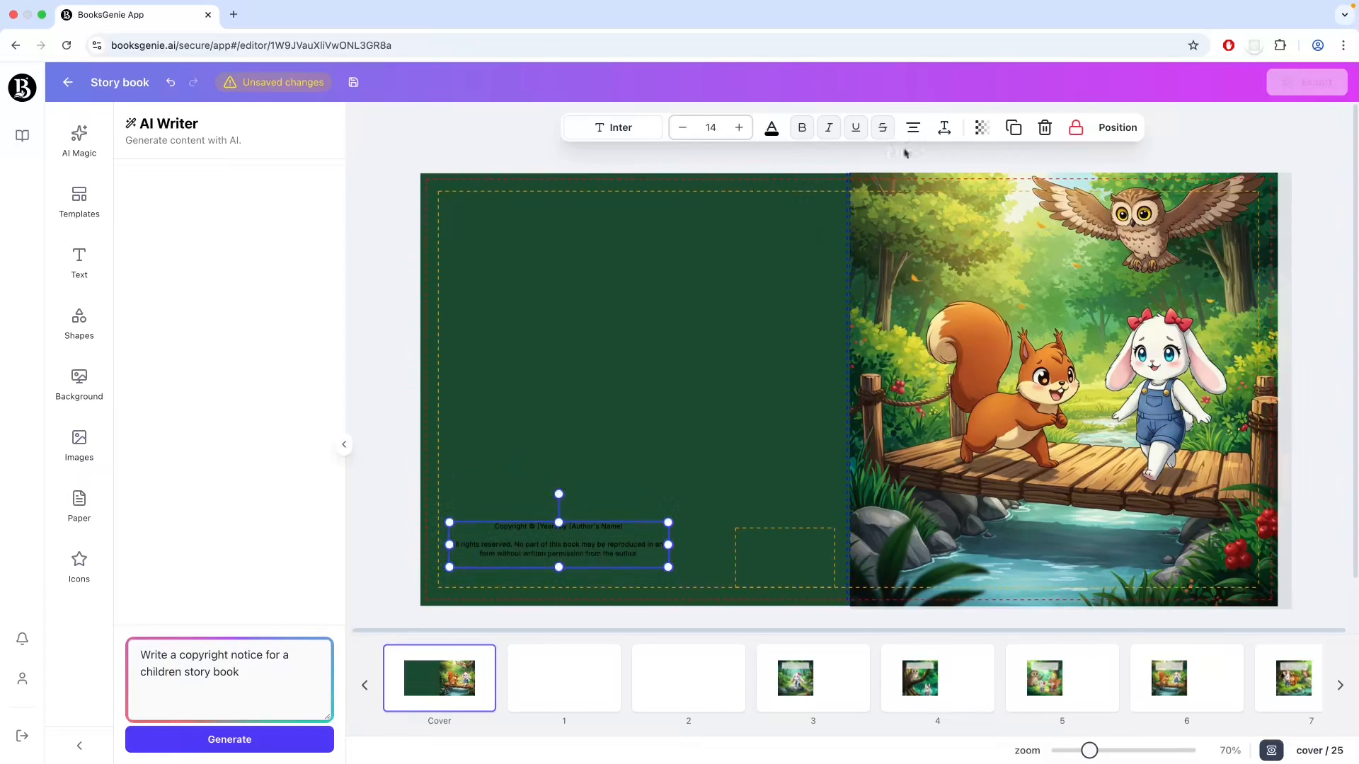
left_click(914, 128)
left_click(916, 128)
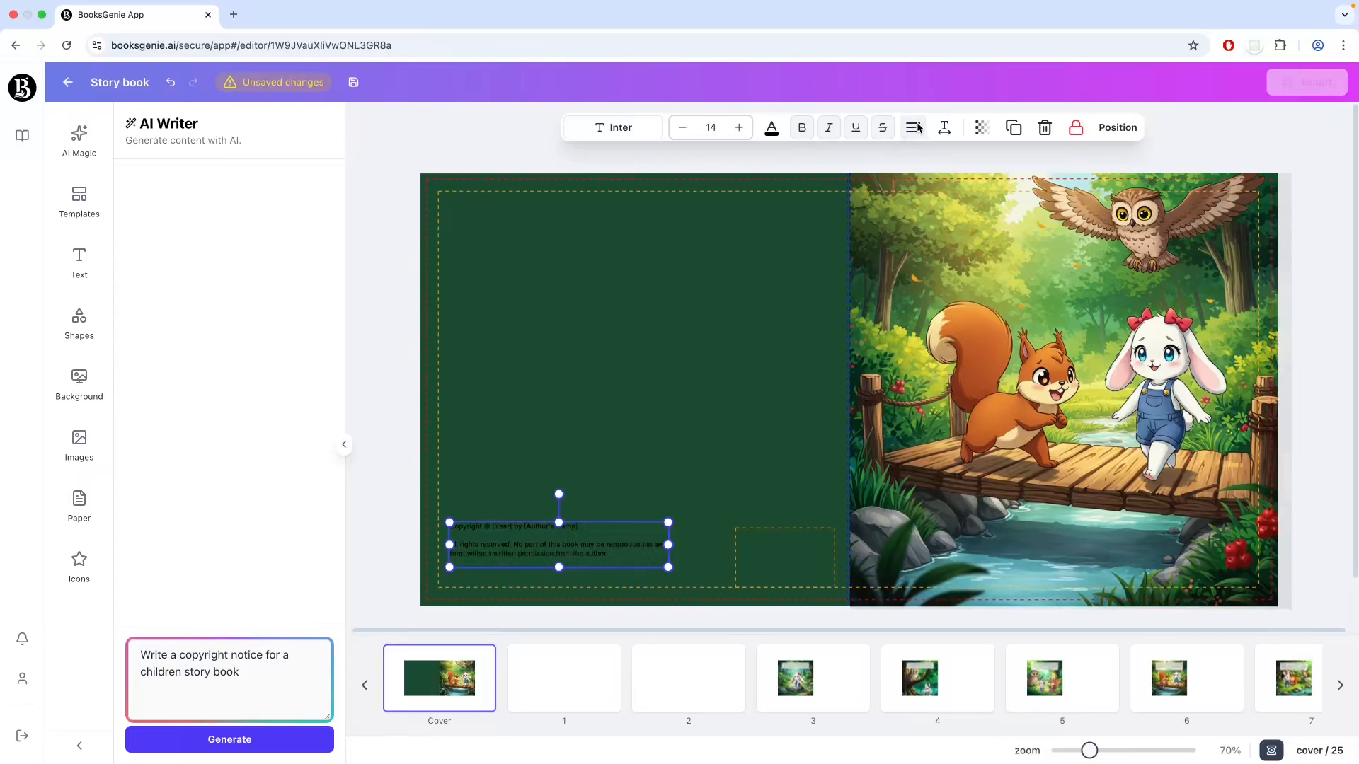
Replace the placeholders in the copyright notice with the year 2025 and the publisher name Kids Publishing.
double_click(502, 551)
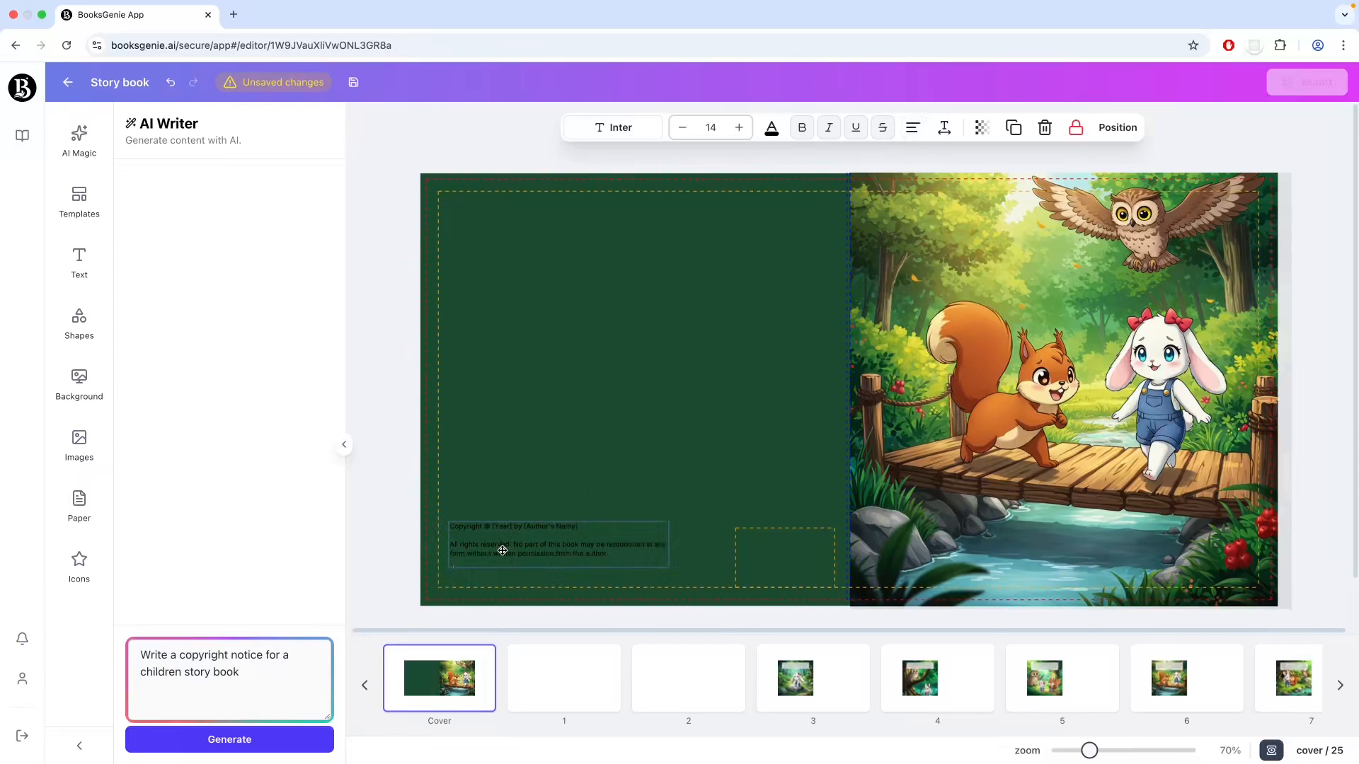
left_click(502, 544)
left_click_drag(494, 529, 511, 528)
type("2025")
left_click_drag(524, 528, 593, 524)
type("Kids H")
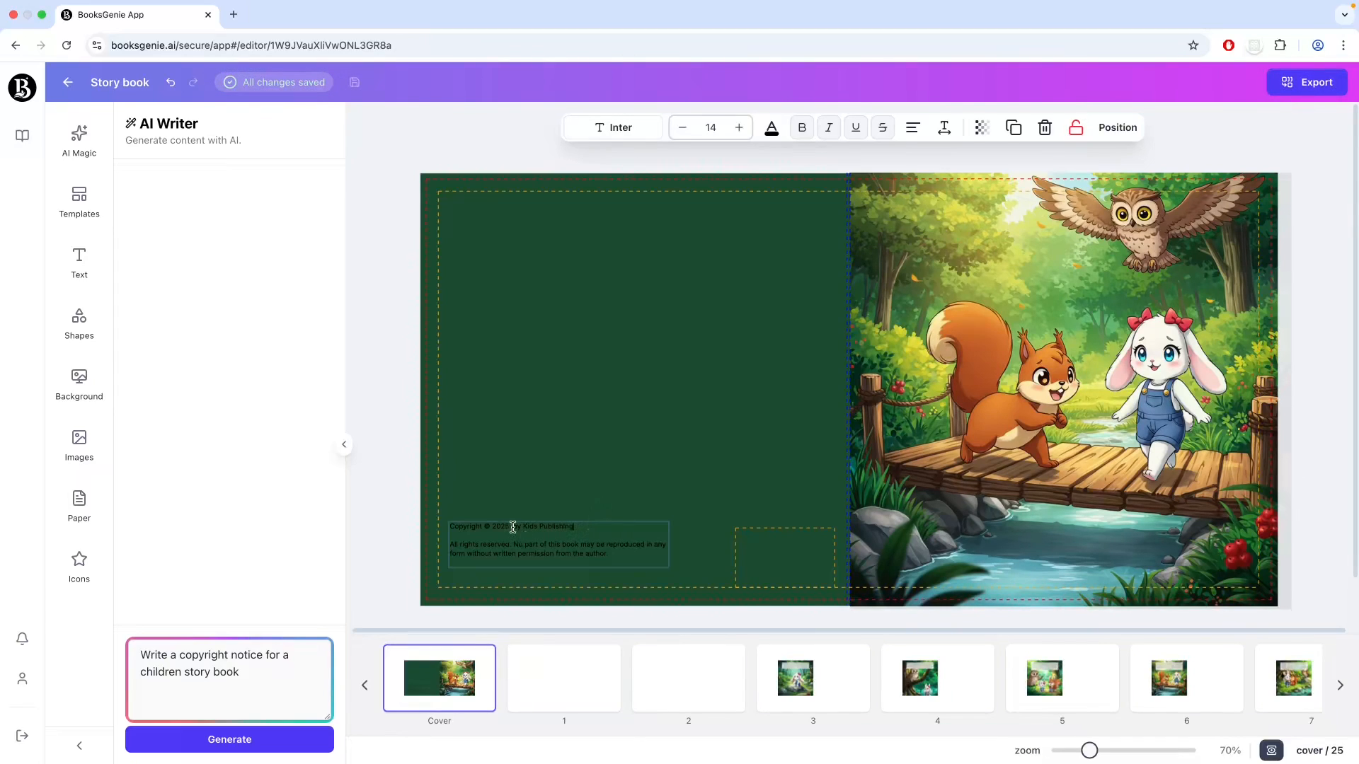
left_click_drag(521, 529, 578, 530)
left_click(584, 487)
Set the copyright notice's text colour to the recently used light green.
left_click(565, 537)
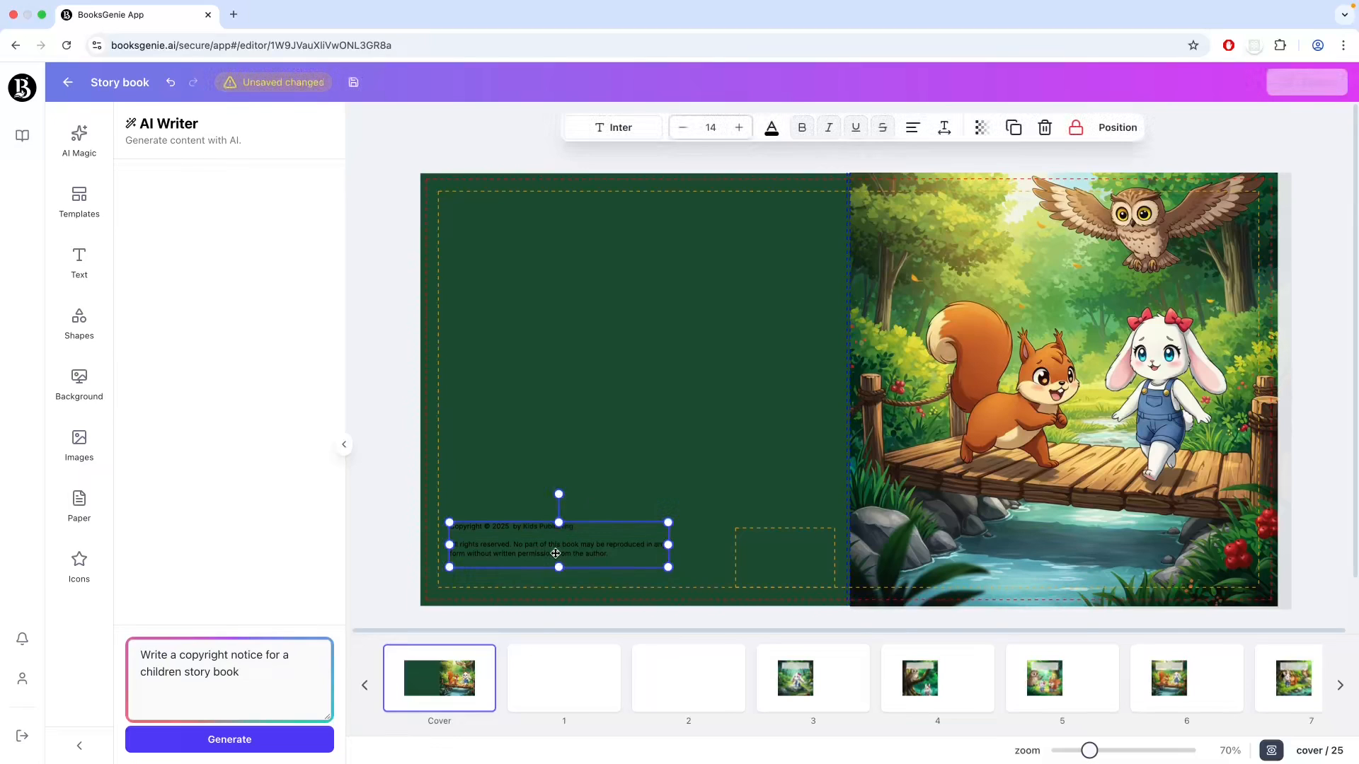
left_click(767, 133)
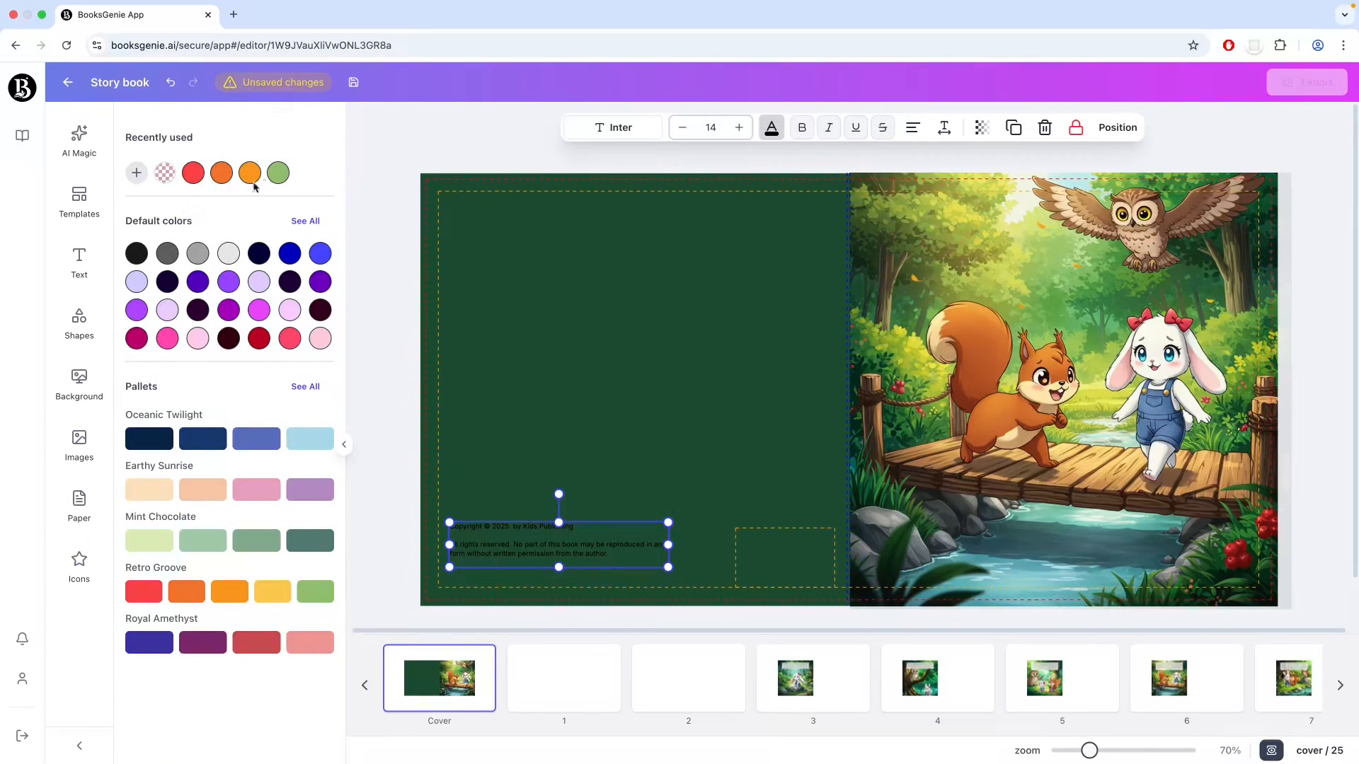
left_click(278, 173)
left_click(401, 525)
left_click(554, 544)
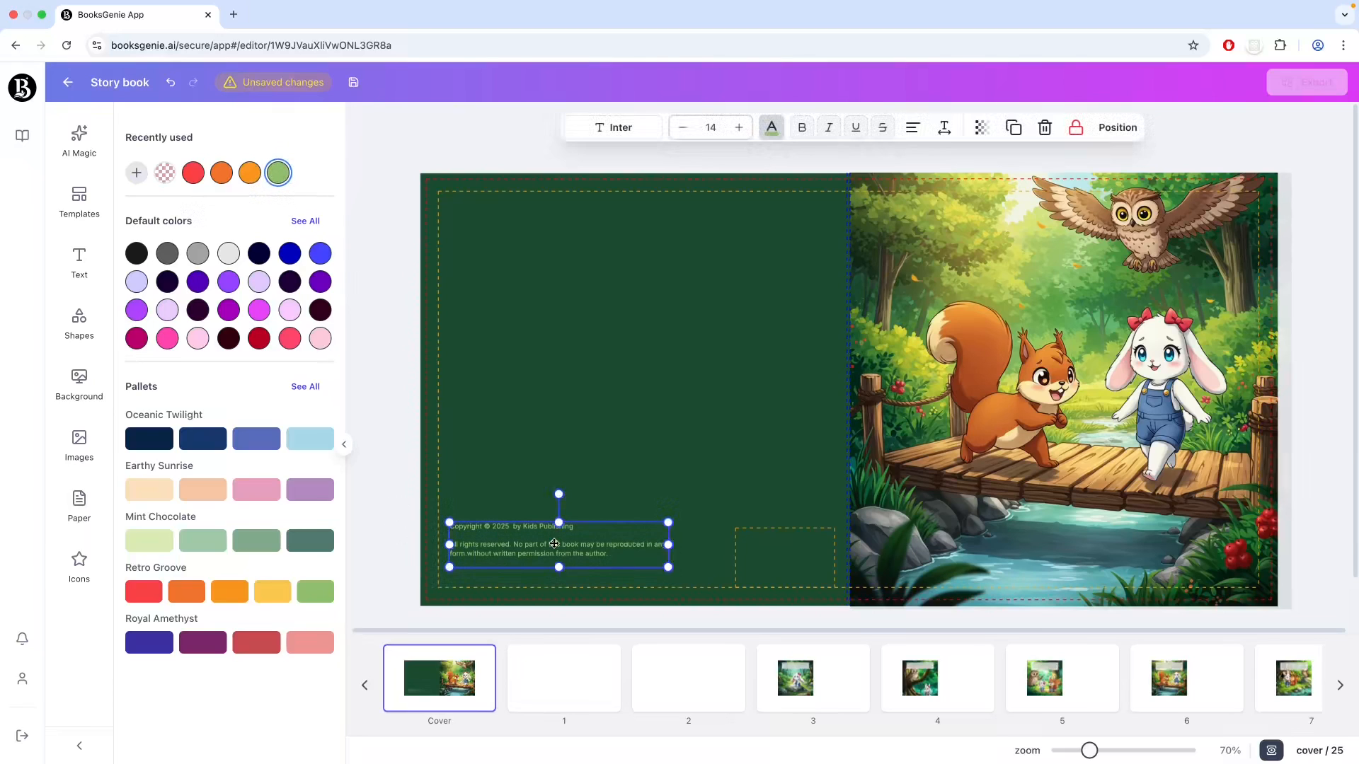
Set the copyright notice in the Poppins font at size 14 and nudge it slightly lower on the back cover.
left_click(738, 128)
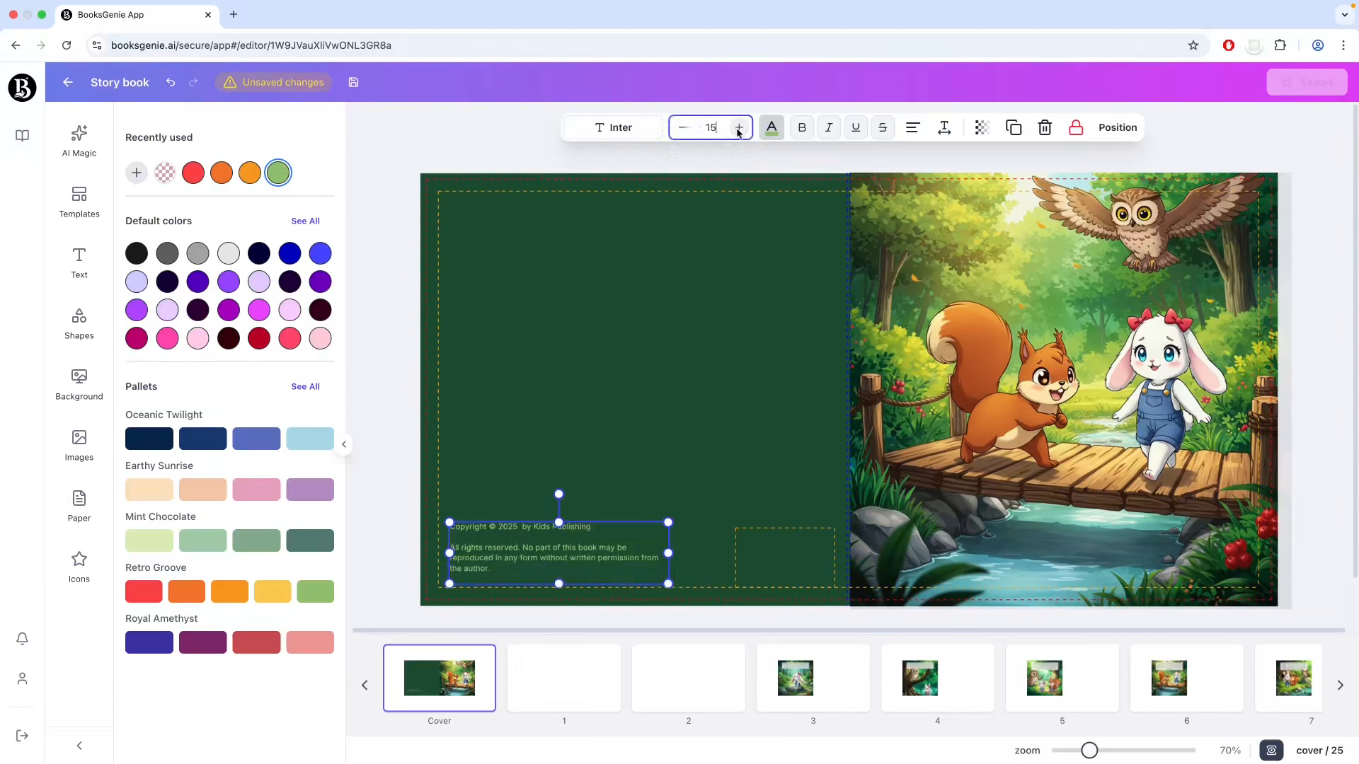
left_click(682, 131)
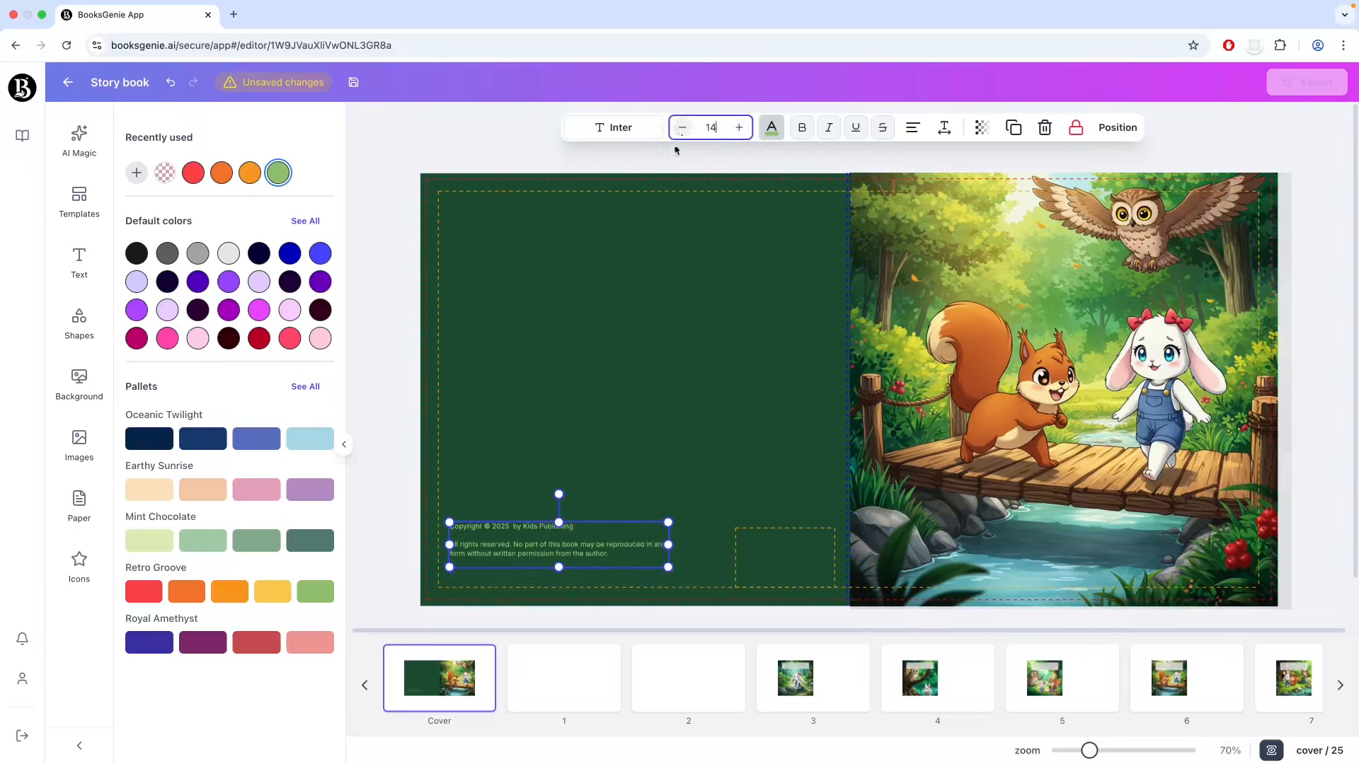
left_click(610, 130)
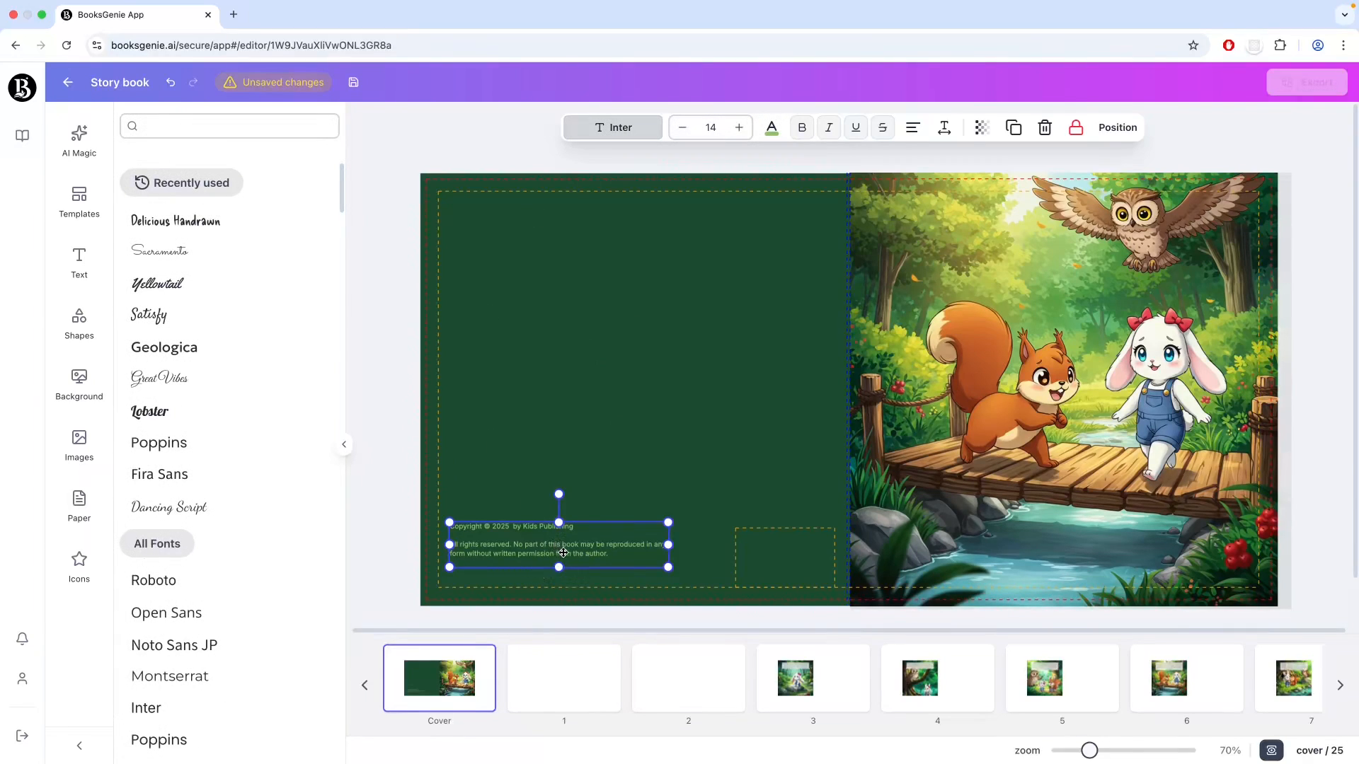
left_click(201, 459)
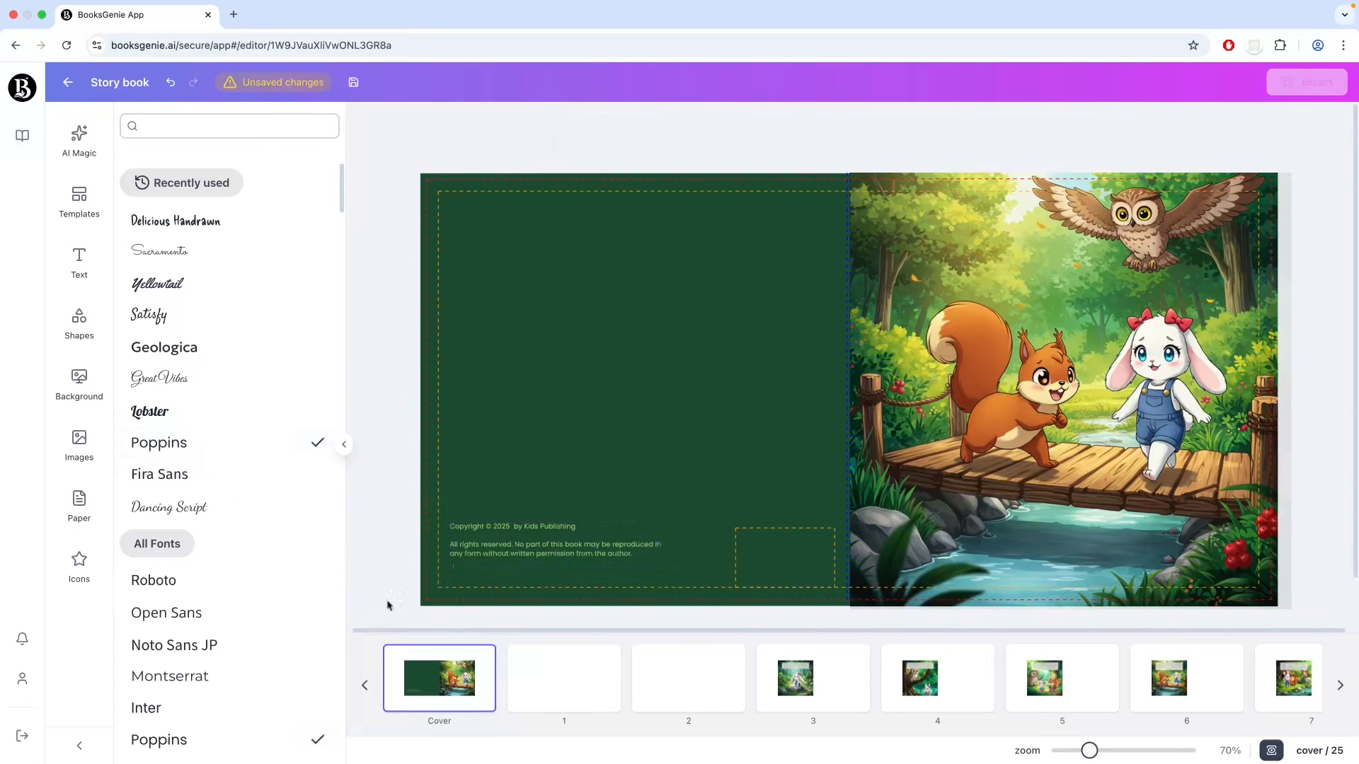
left_click(380, 459)
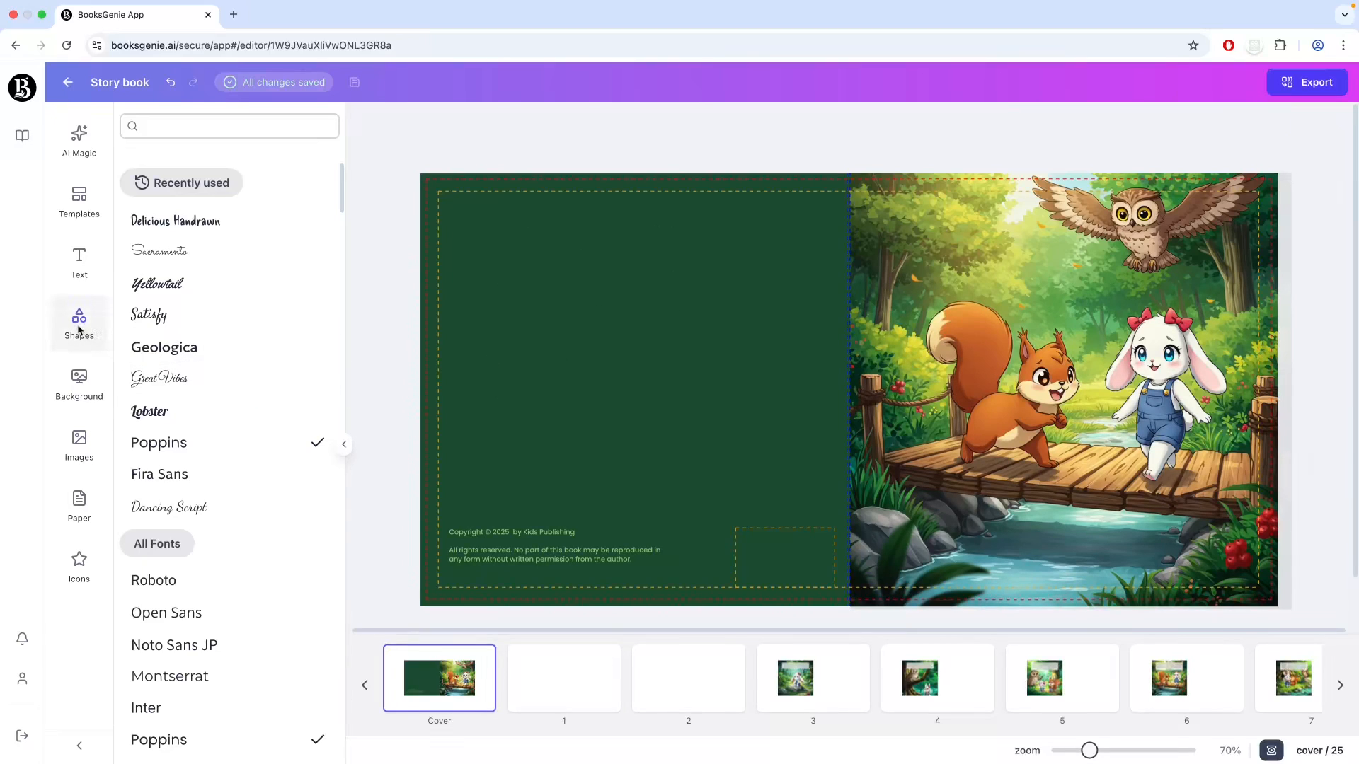
Add the AI image of the rabbit, squirrel and owl by the stream, shrunk into the back cover's upper left corner.
left_click(75, 462)
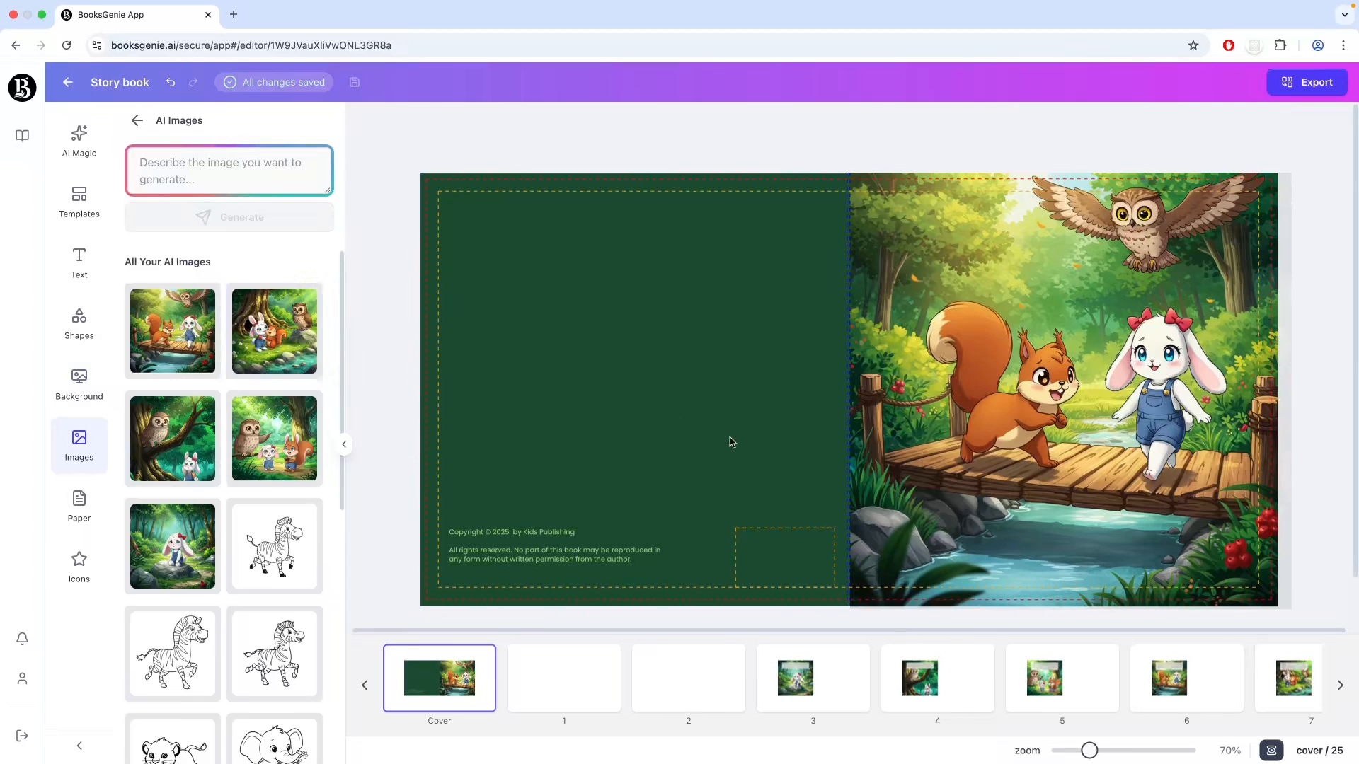
left_click_drag(760, 446, 563, 434)
left_click_drag(824, 549, 595, 322)
left_click_drag(536, 248, 510, 251)
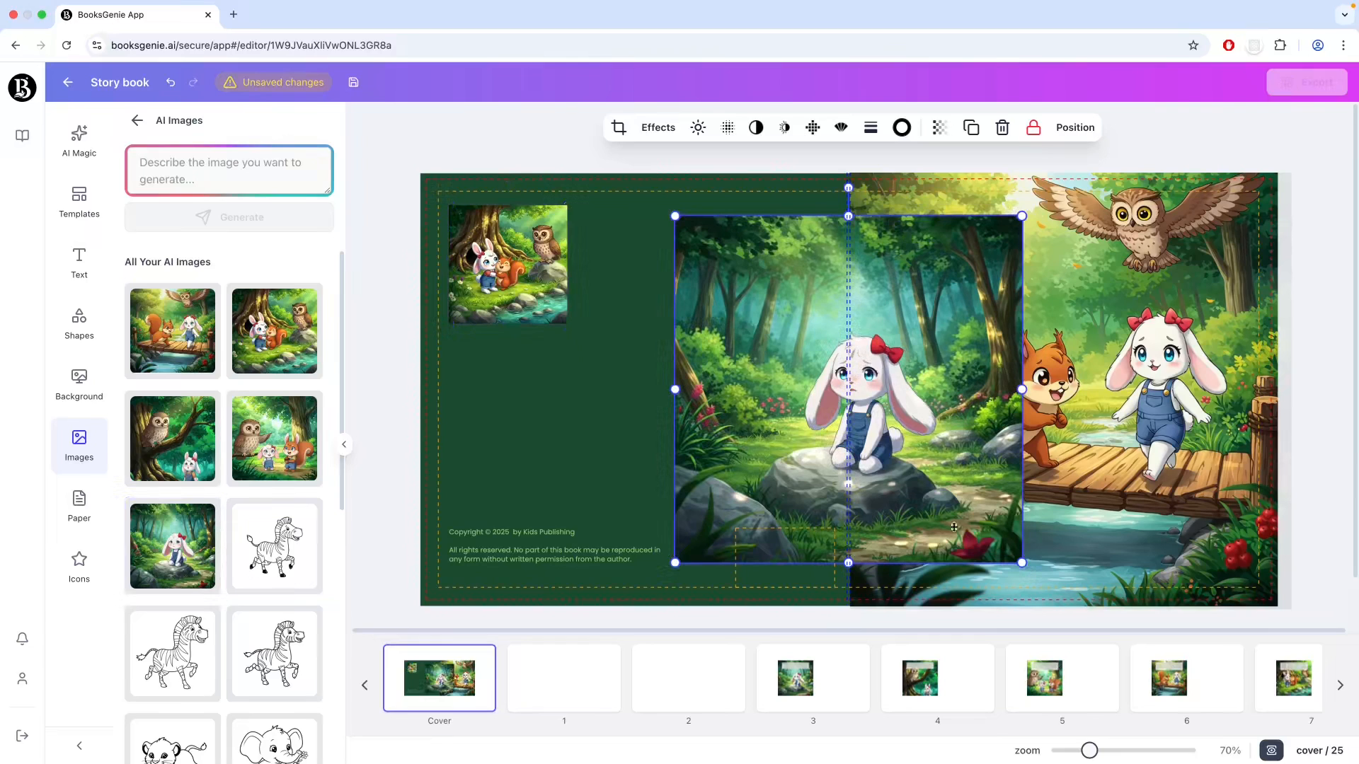
Add small images of the rabbit on the rock beside the stream picture and the owl on the branch beneath it.
left_click_drag(1024, 566, 763, 355)
left_click_drag(731, 289, 663, 277)
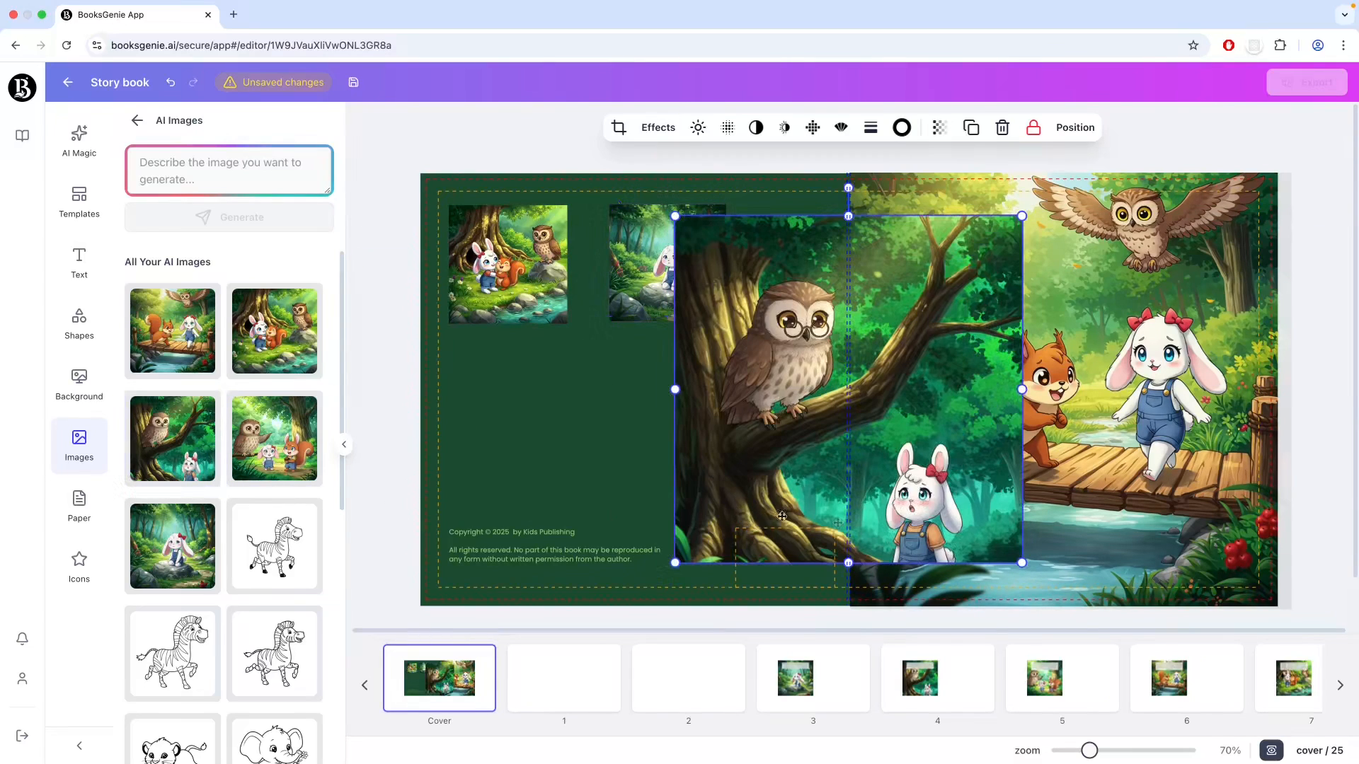
left_click_drag(1022, 563, 793, 373)
left_click_drag(742, 299, 518, 443)
Enlarge the stream picture to match the owl image's width, and move the rabbit-on-rock image toward the spine and enlarge it.
left_click(536, 297)
left_click_drag(569, 325, 585, 342)
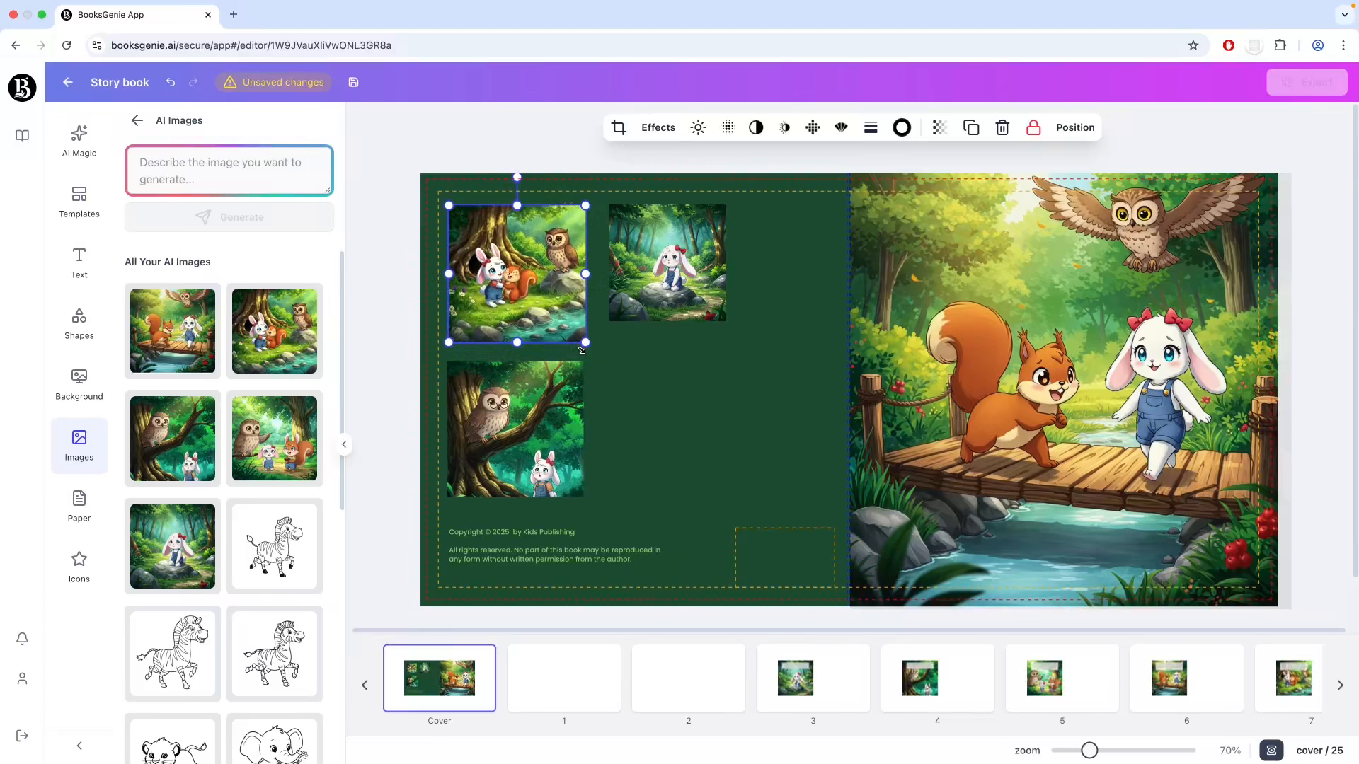
left_click_drag(694, 298, 800, 298)
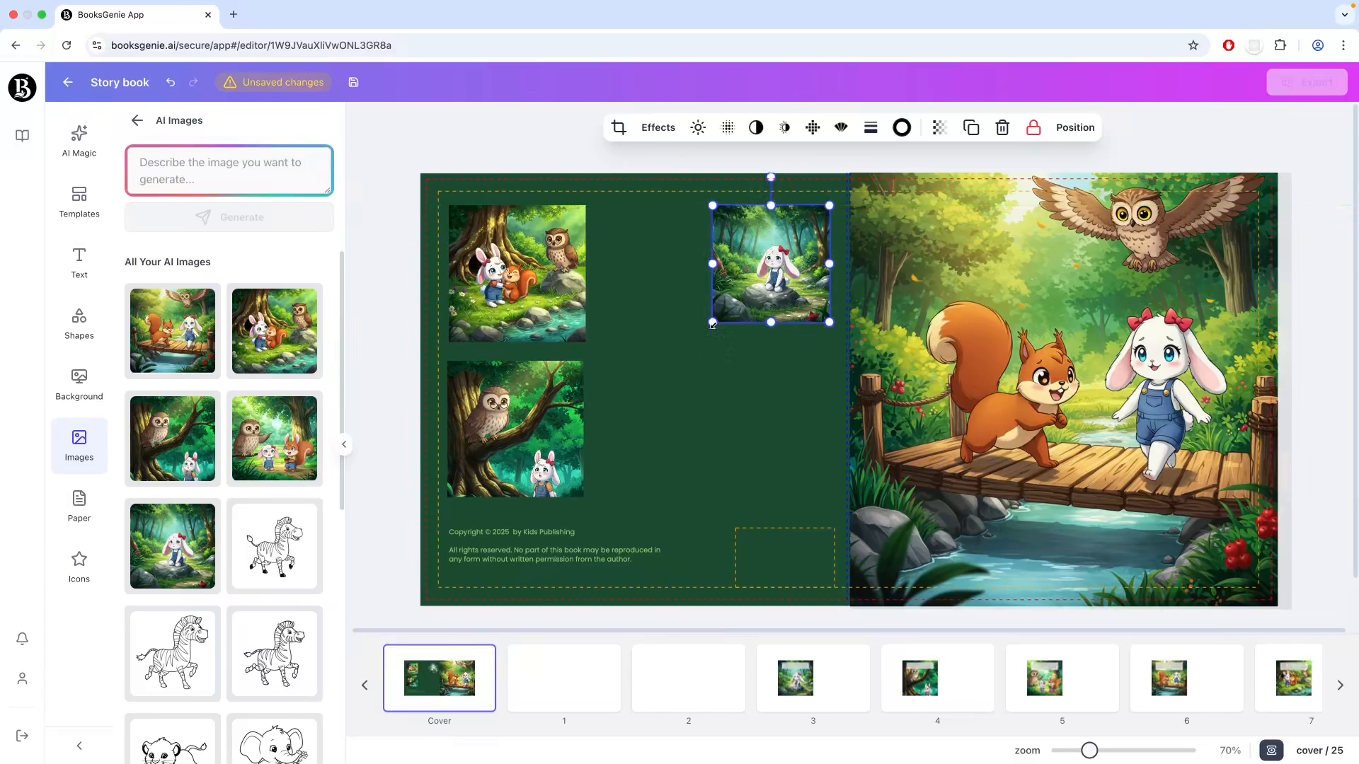
left_click_drag(713, 324, 677, 359)
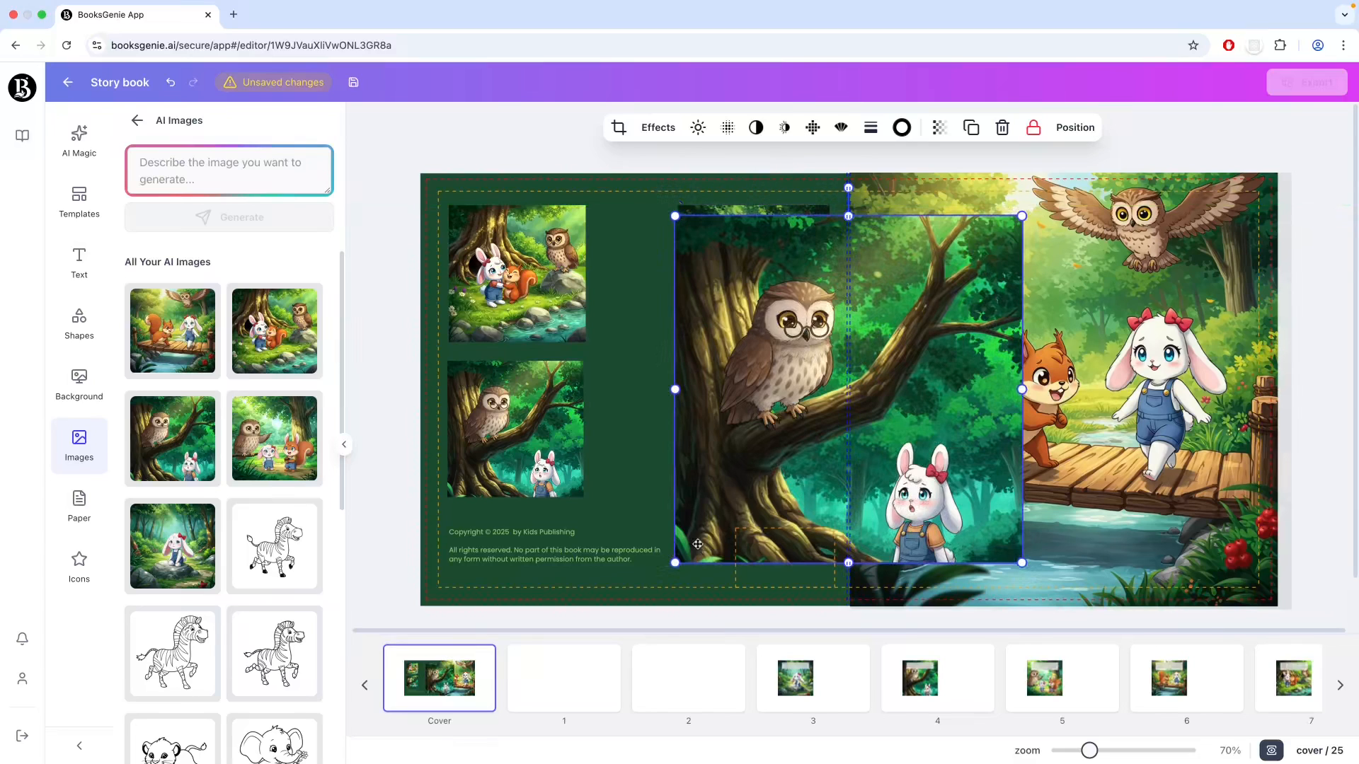
Delete the duplicate owl-on-branch image and add a small image of the owl, rabbit and squirrel in the clearing below the rabbit-on-rock picture.
left_click(1002, 127)
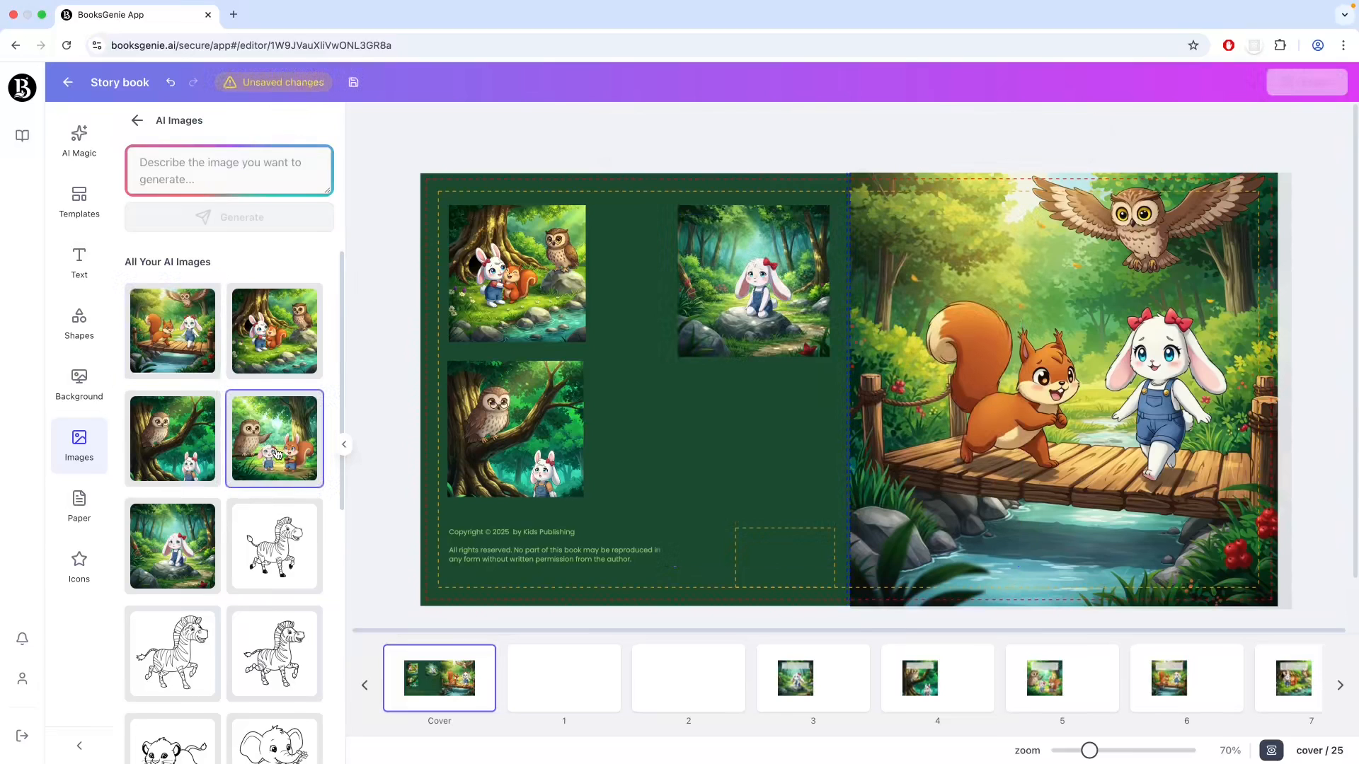
left_click(307, 474)
left_click_drag(672, 215, 864, 486)
left_click_drag(977, 520, 750, 459)
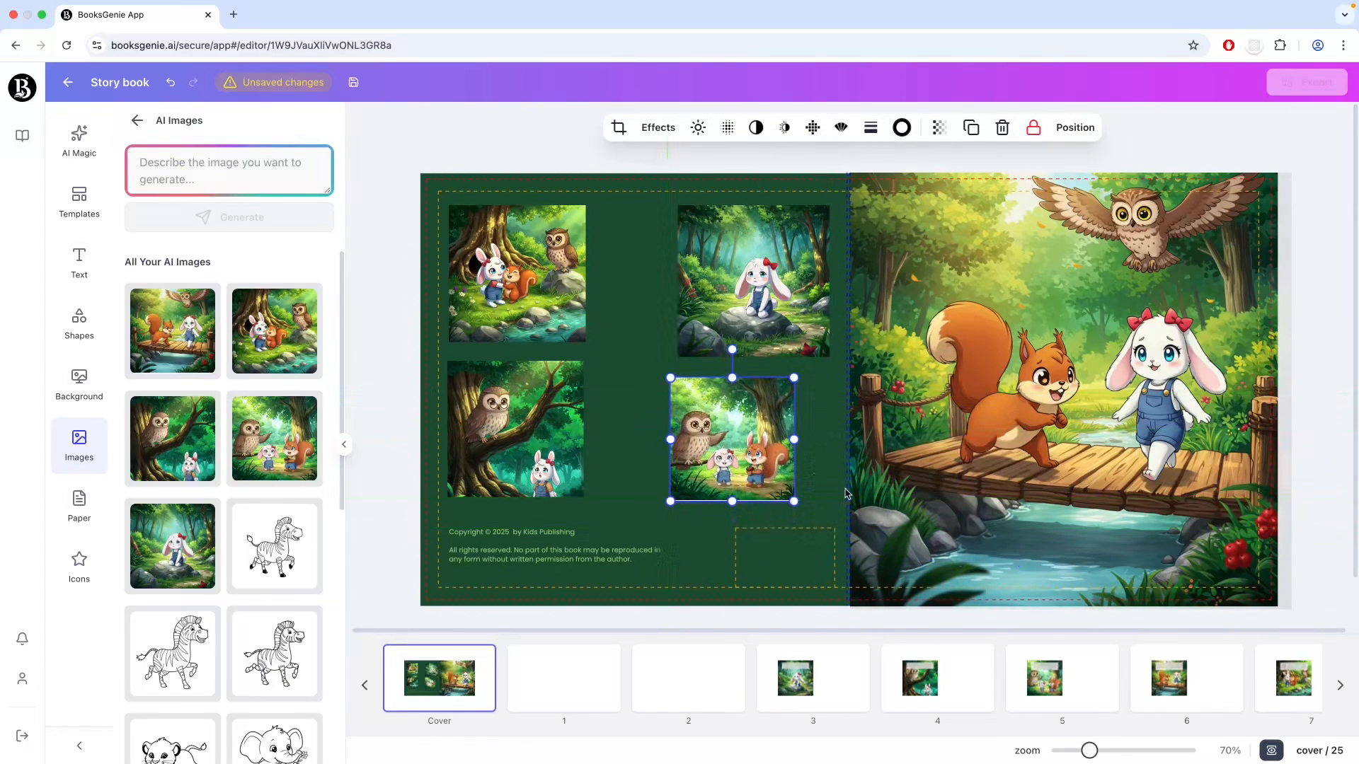
Shrink the rabbit-on-rock image to about the stream picture's size and place it close beside that picture.
left_click(785, 318)
left_click_drag(829, 357, 797, 351)
left_click(537, 293)
left_click_drag(724, 294, 652, 296)
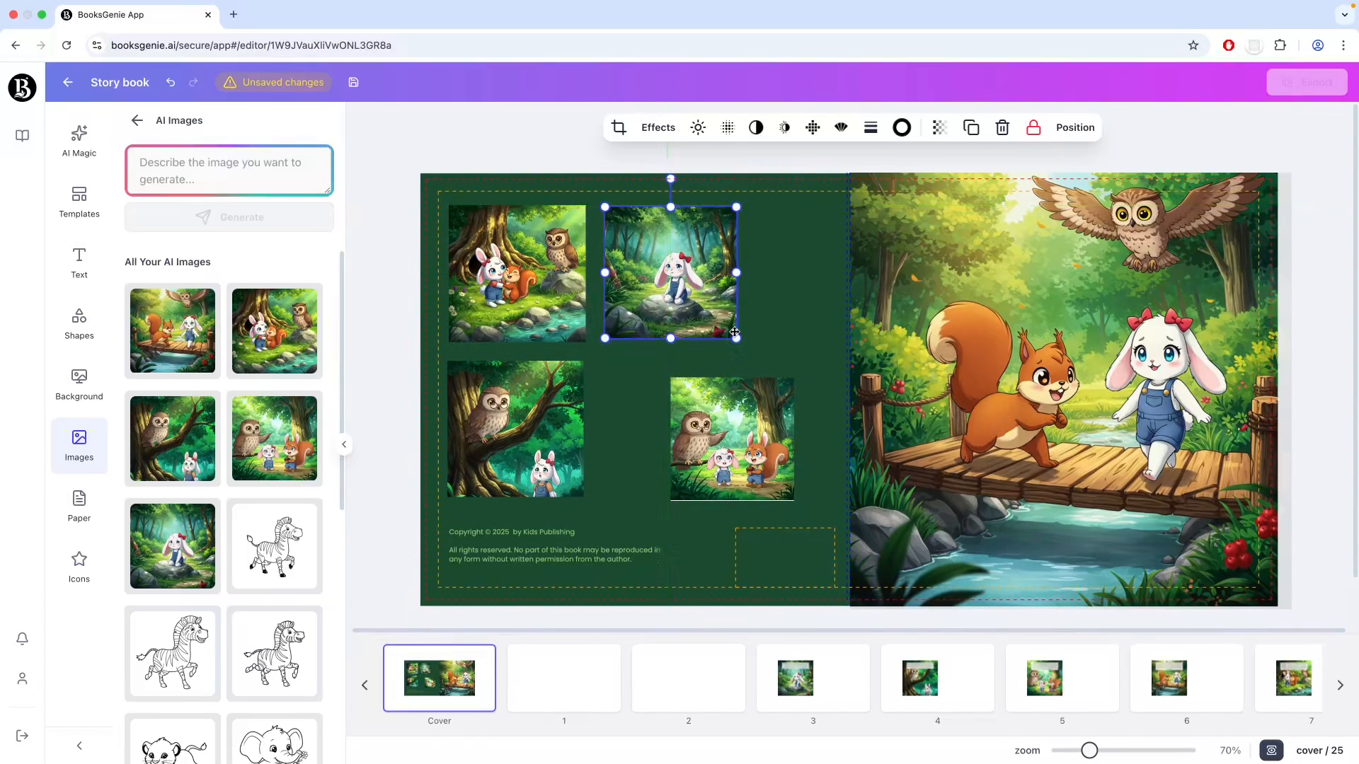
Move the clearing image beside the owl-on-branch picture and enlarge it to match, completing a two-by-two grid on the back cover.
left_click(532, 437)
mouse_move(750, 474)
left_mouse_down()
mouse_move(678, 453)
mouse_move(744, 501)
left_mouse_up()
left_click(694, 524)
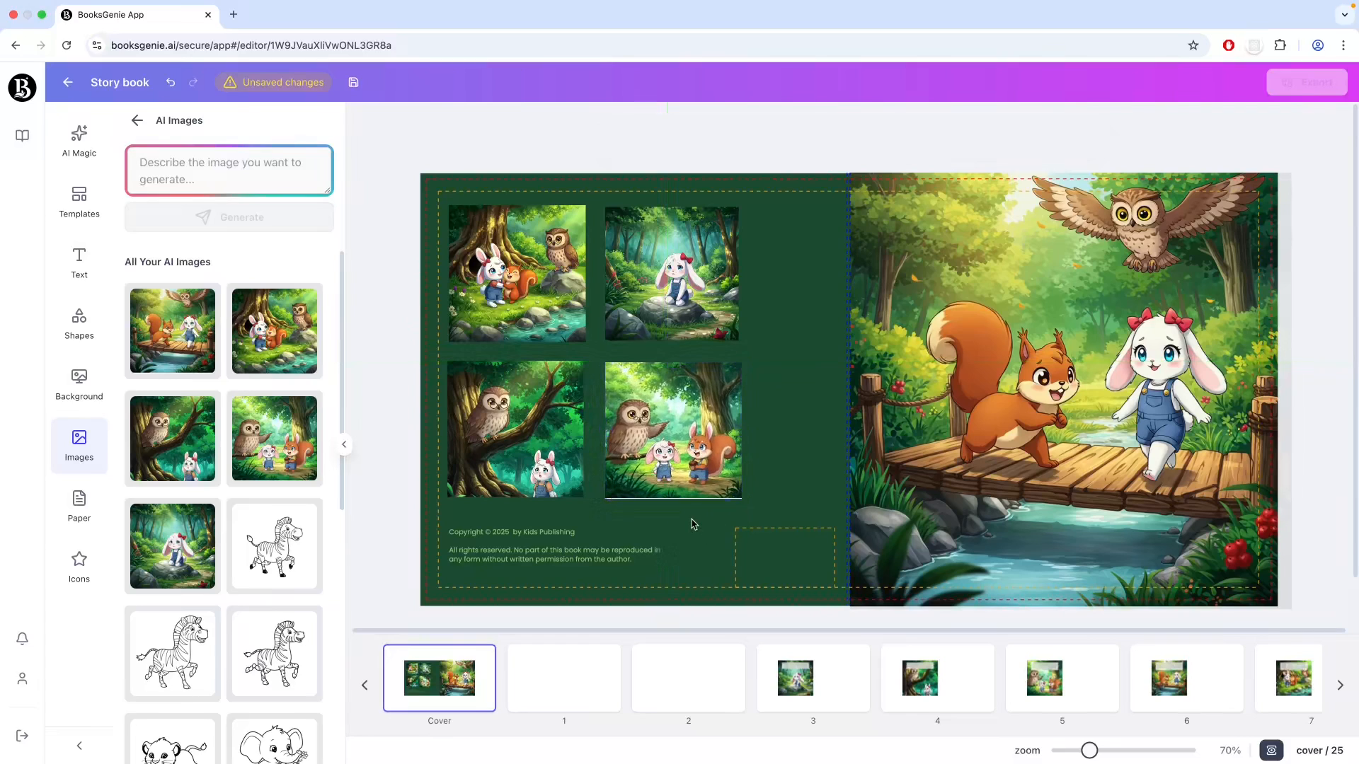
left_click(692, 478)
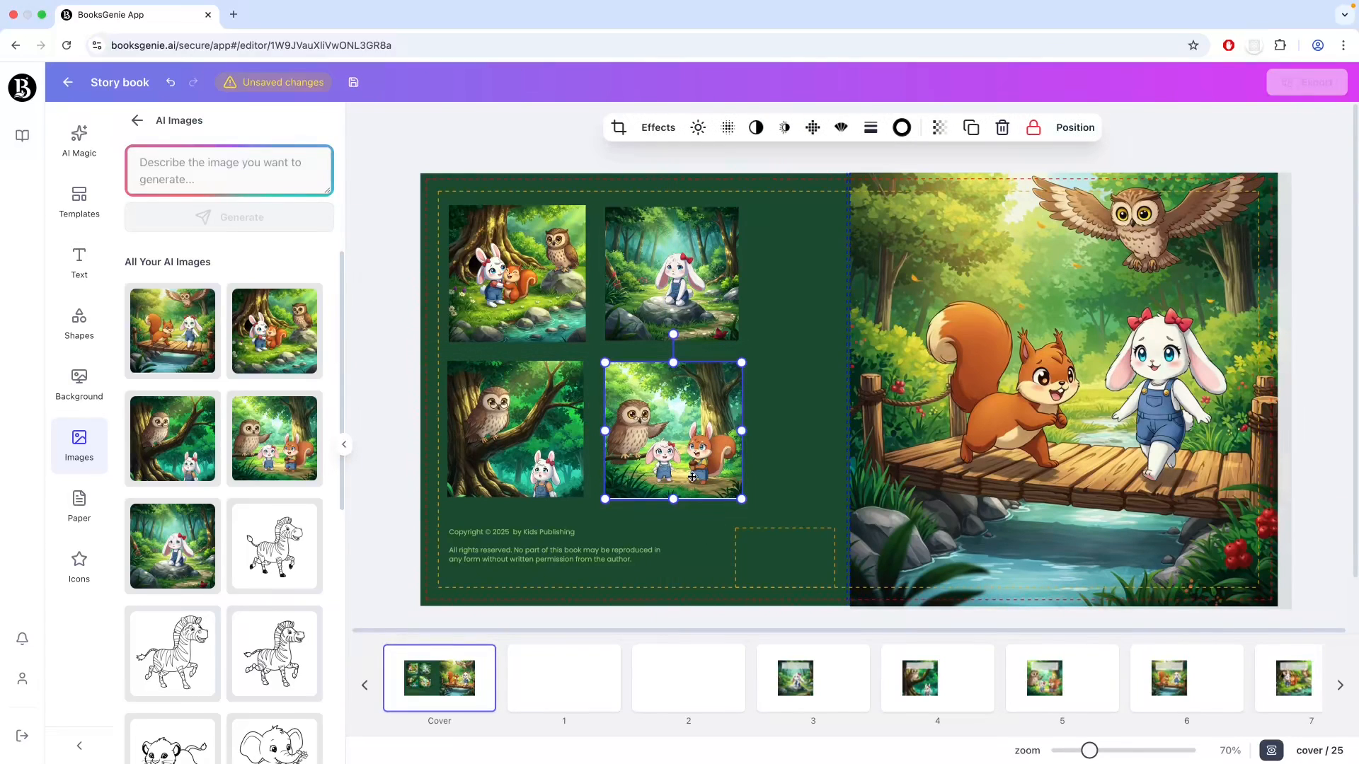
left_click(681, 526)
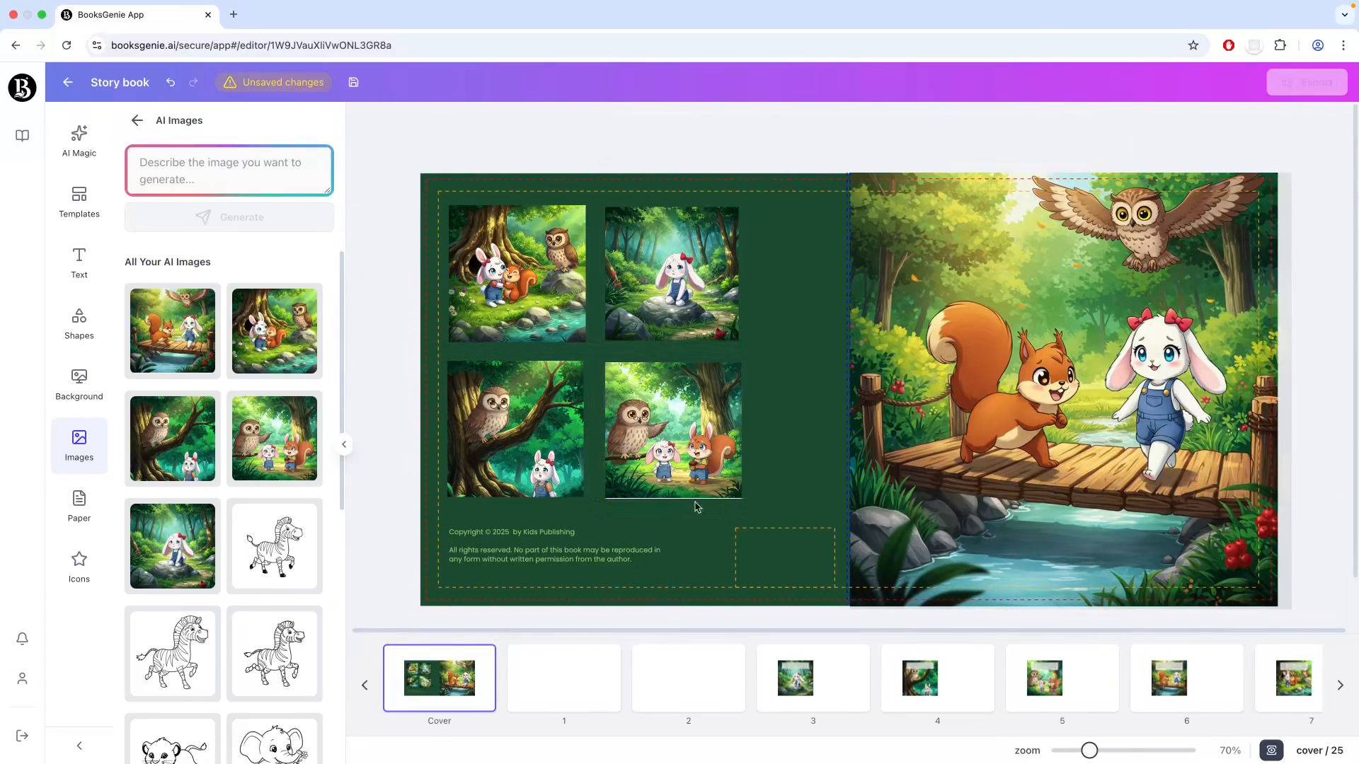
left_click(708, 485)
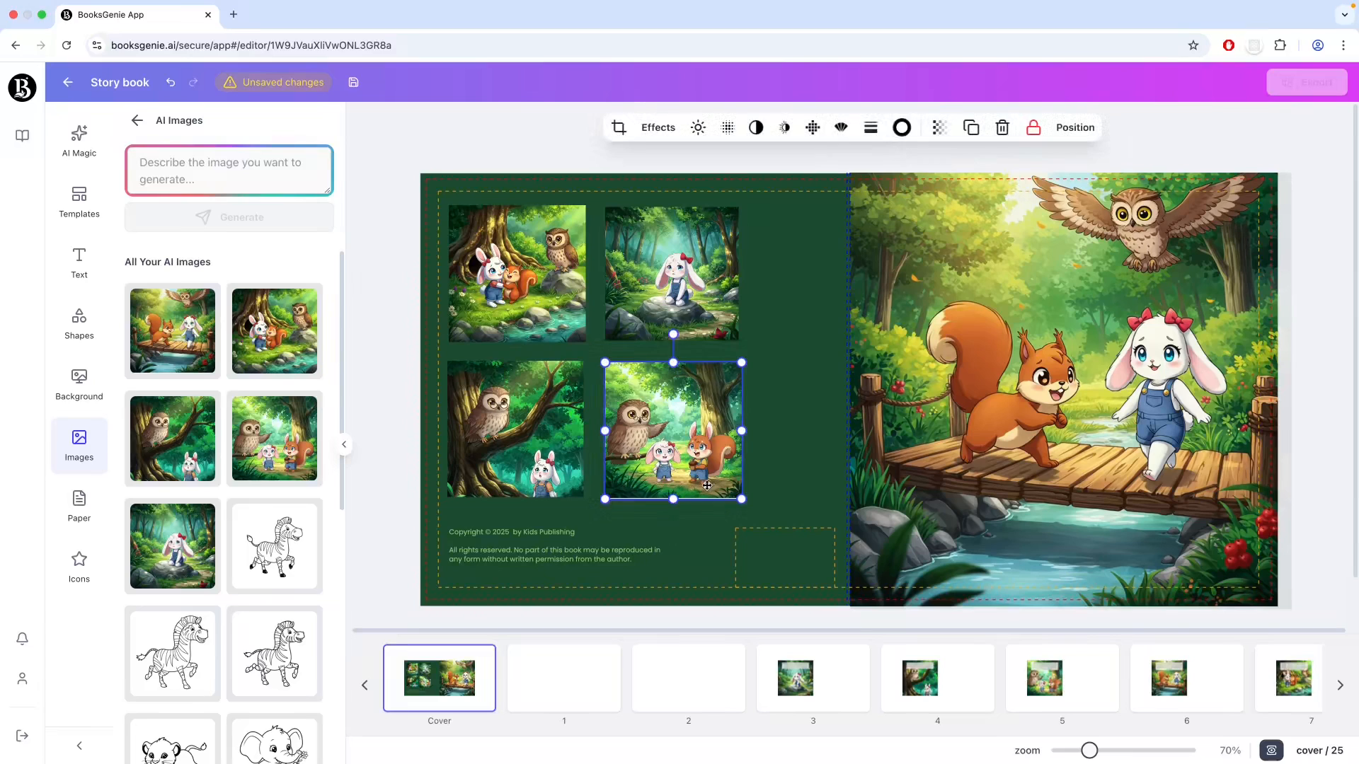
Crop a thin strip off the lower edge of the clearing image on the back cover and apply the crop.
left_click(620, 127)
left_click_drag(674, 500, 677, 498)
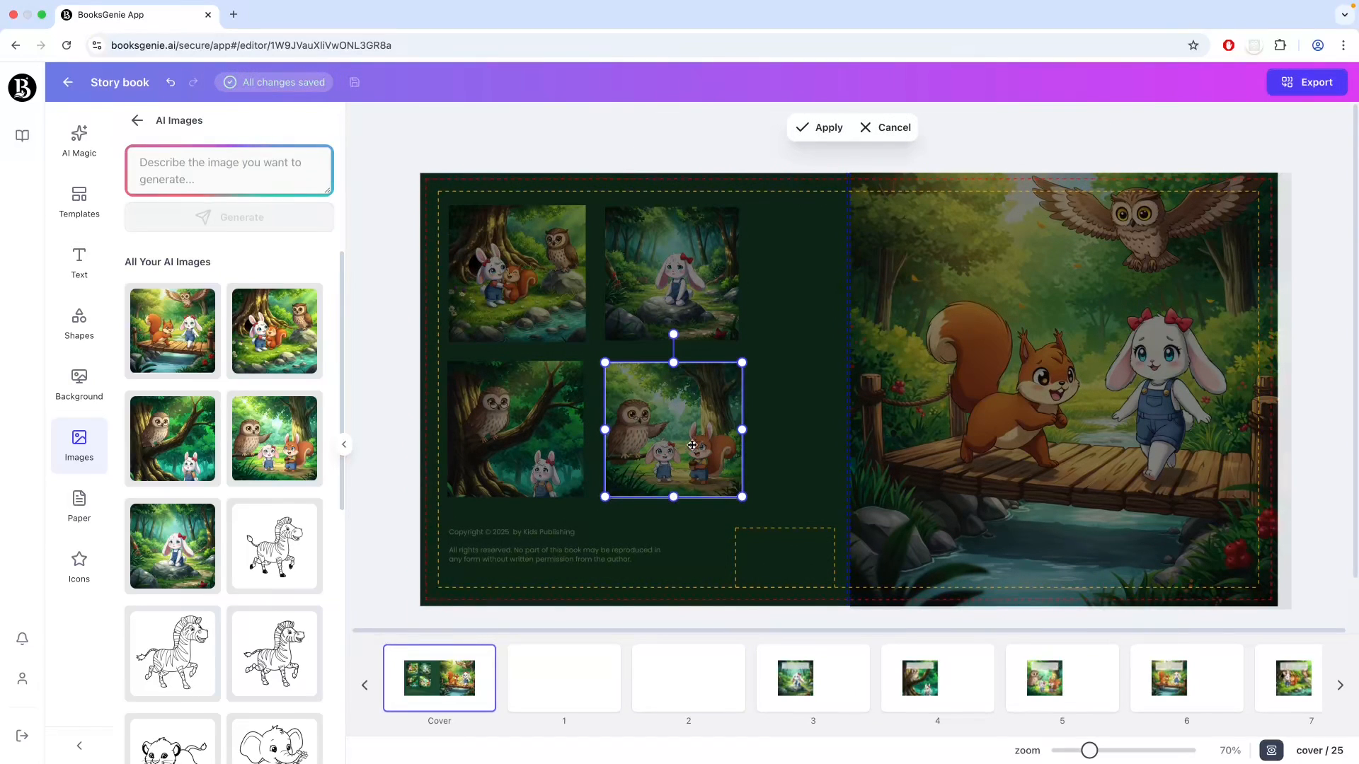
left_click(825, 128)
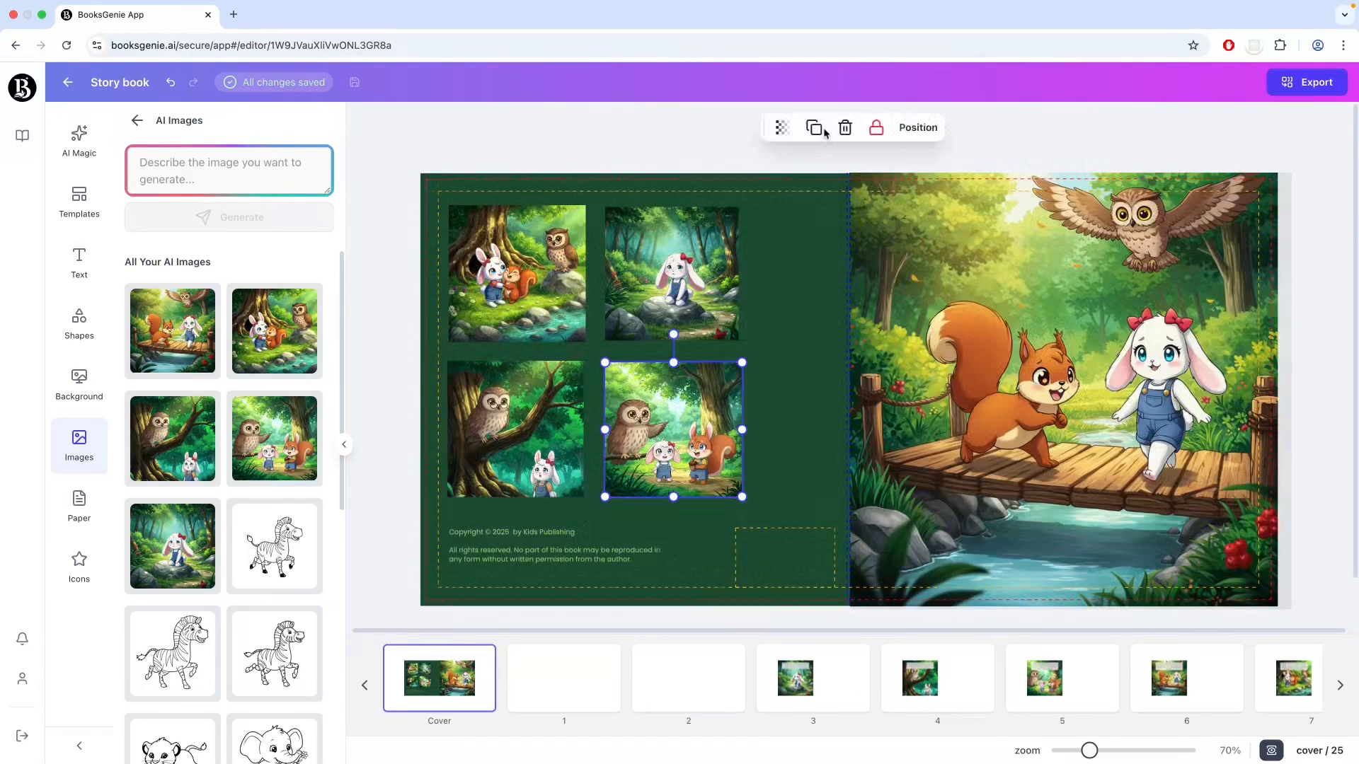
left_click(781, 504)
left_click(689, 492)
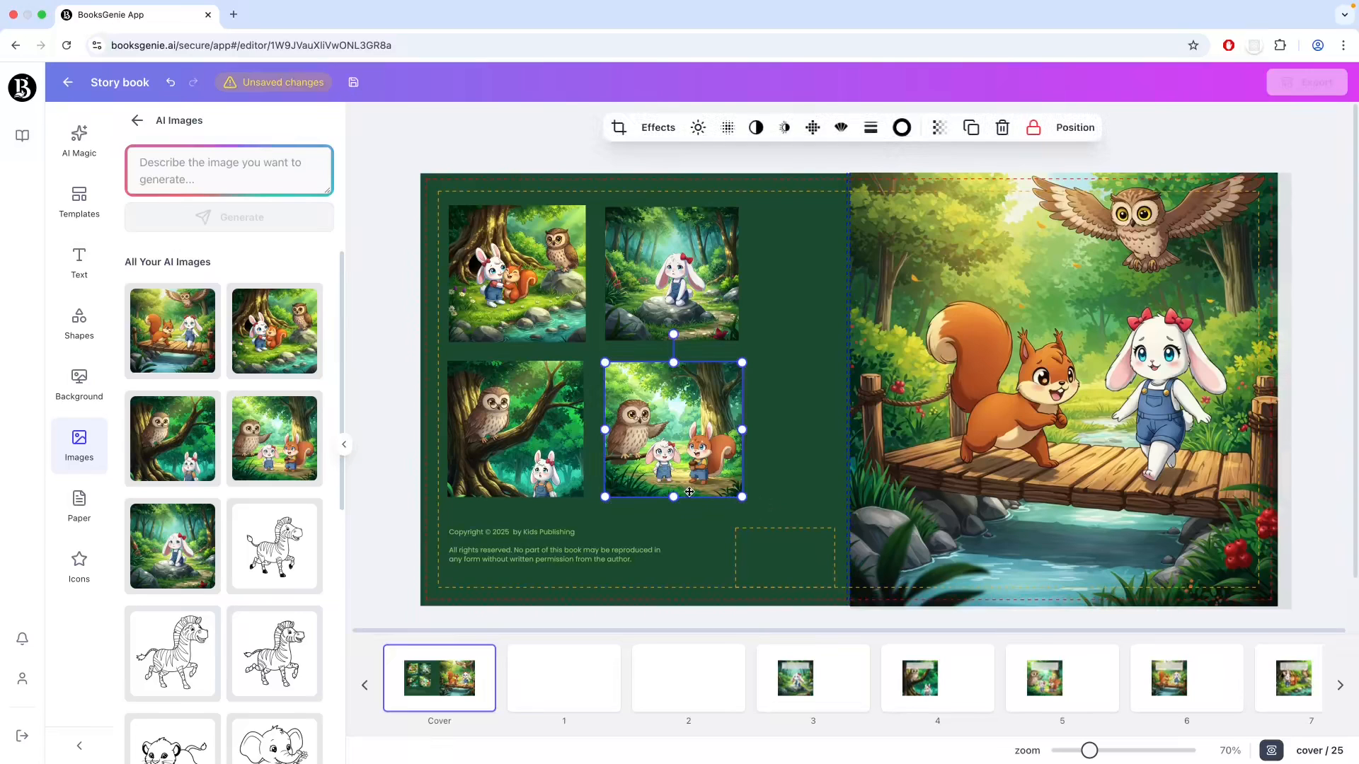
left_click(566, 494)
left_click(667, 525)
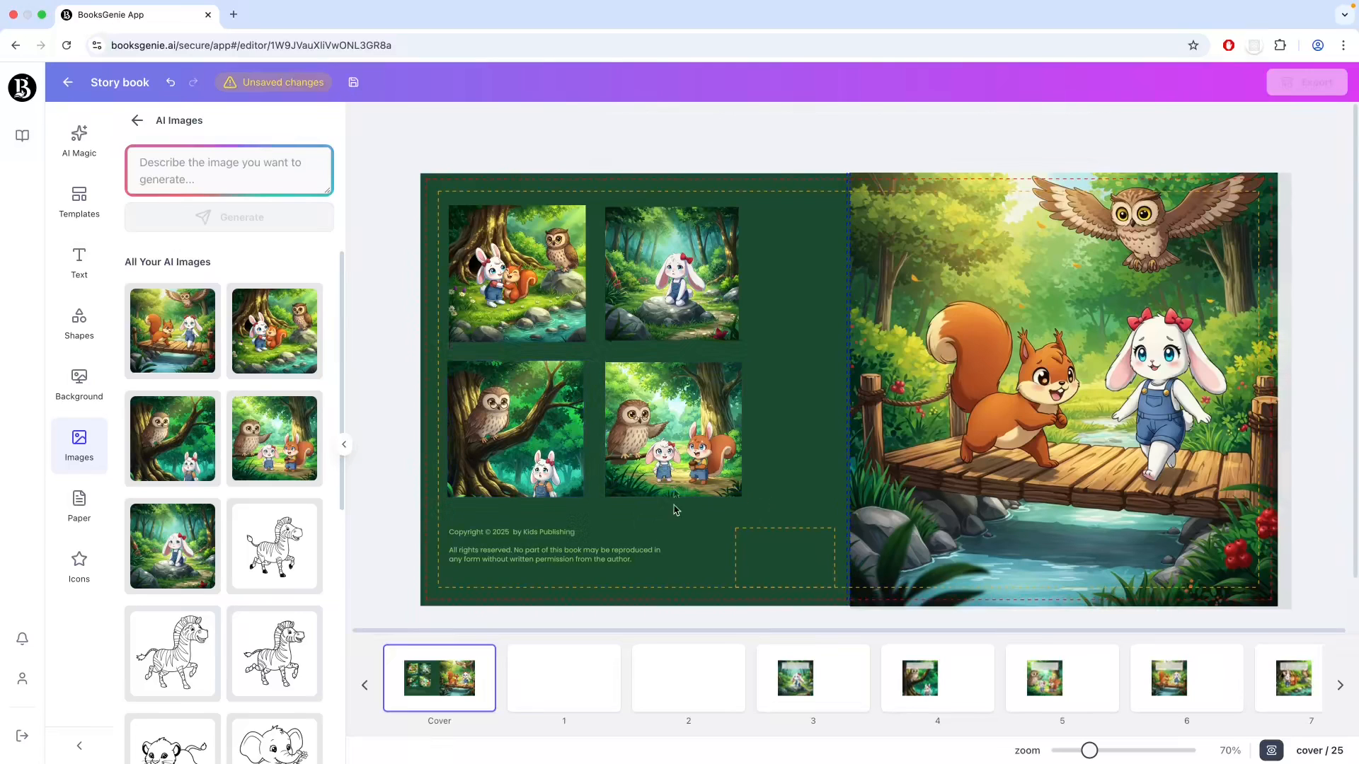
Shrink the stream and rabbit-on-rock images to matching smaller squares side by side in the back cover's upper row.
mouse_move(679, 317)
left_mouse_down()
mouse_move(750, 317)
mouse_move(688, 321)
left_mouse_up()
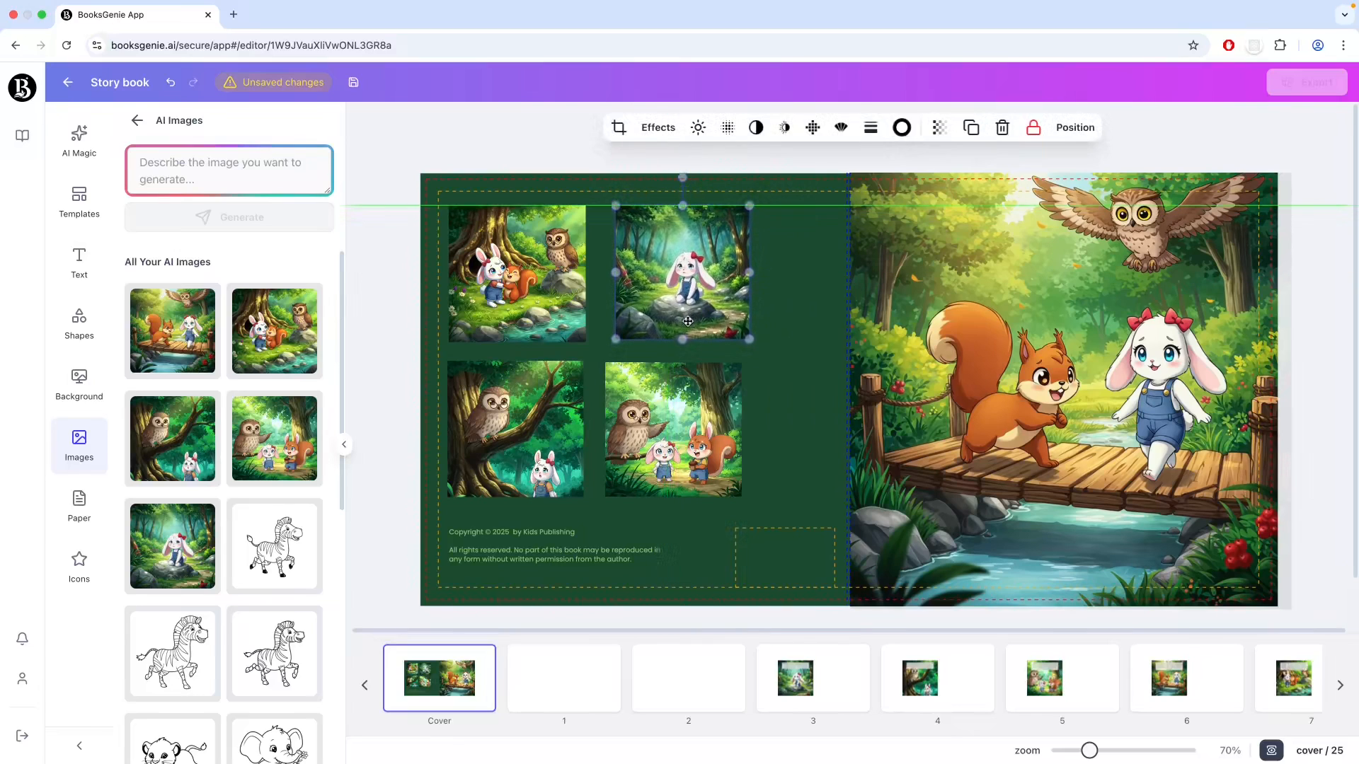
left_click(552, 301)
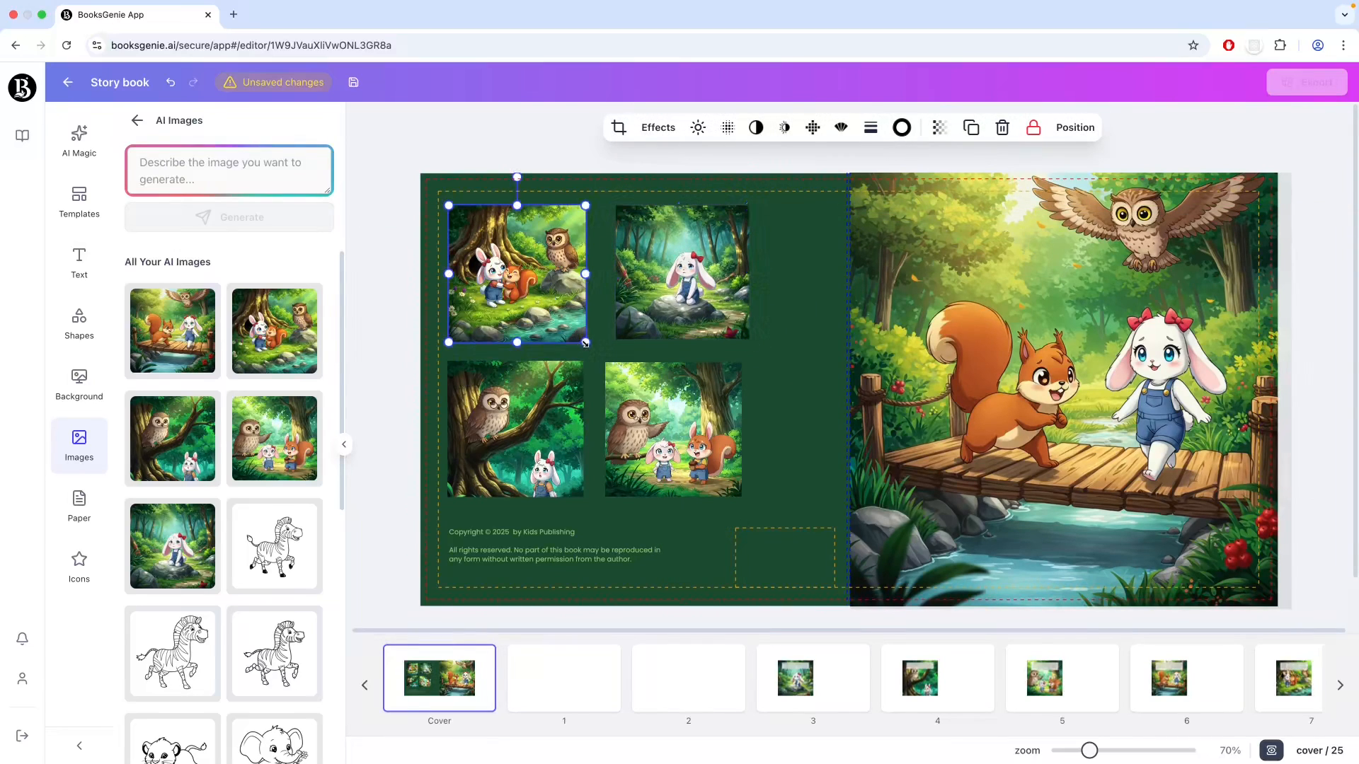
left_click_drag(585, 343, 561, 316)
left_click_drag(733, 327, 695, 319)
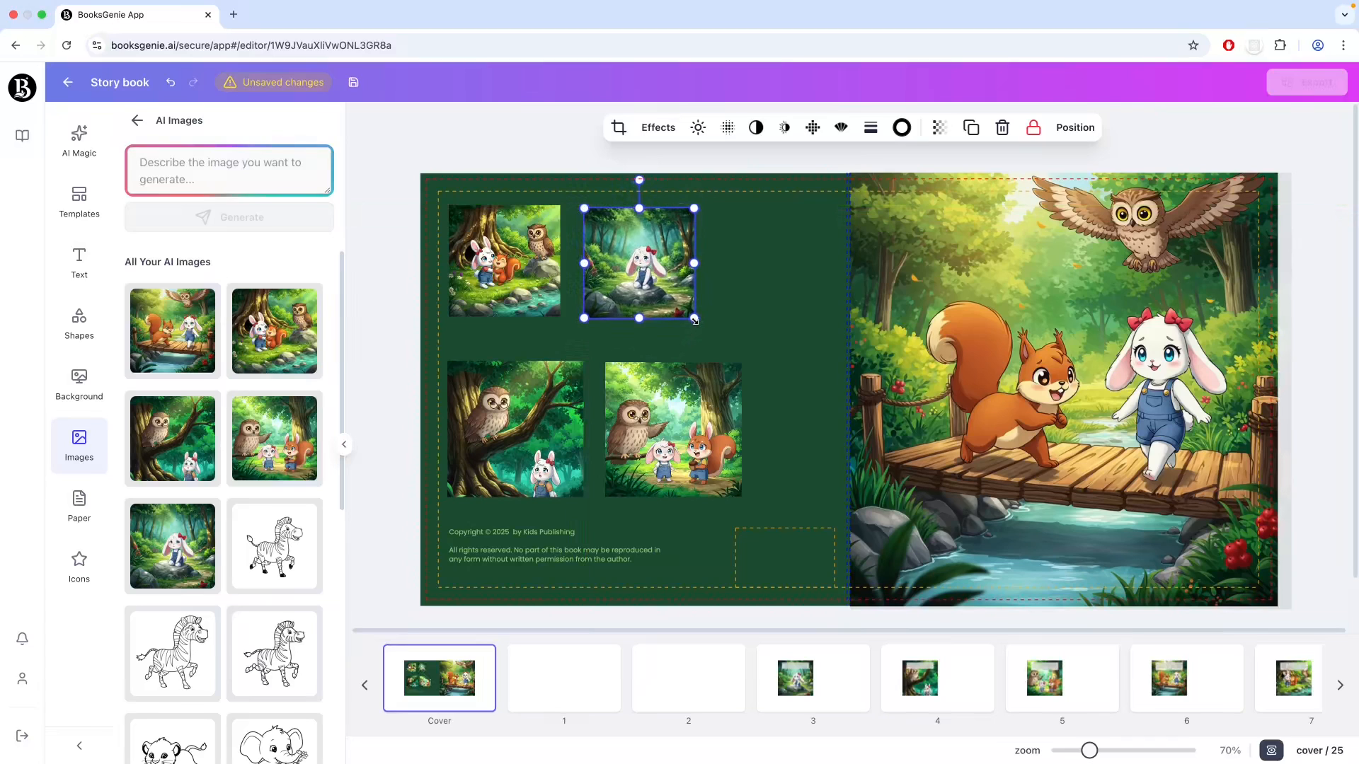
Shrink the clearing image, place it third in the back cover's upper row, and delete the owl-on-branch image.
left_click(729, 482)
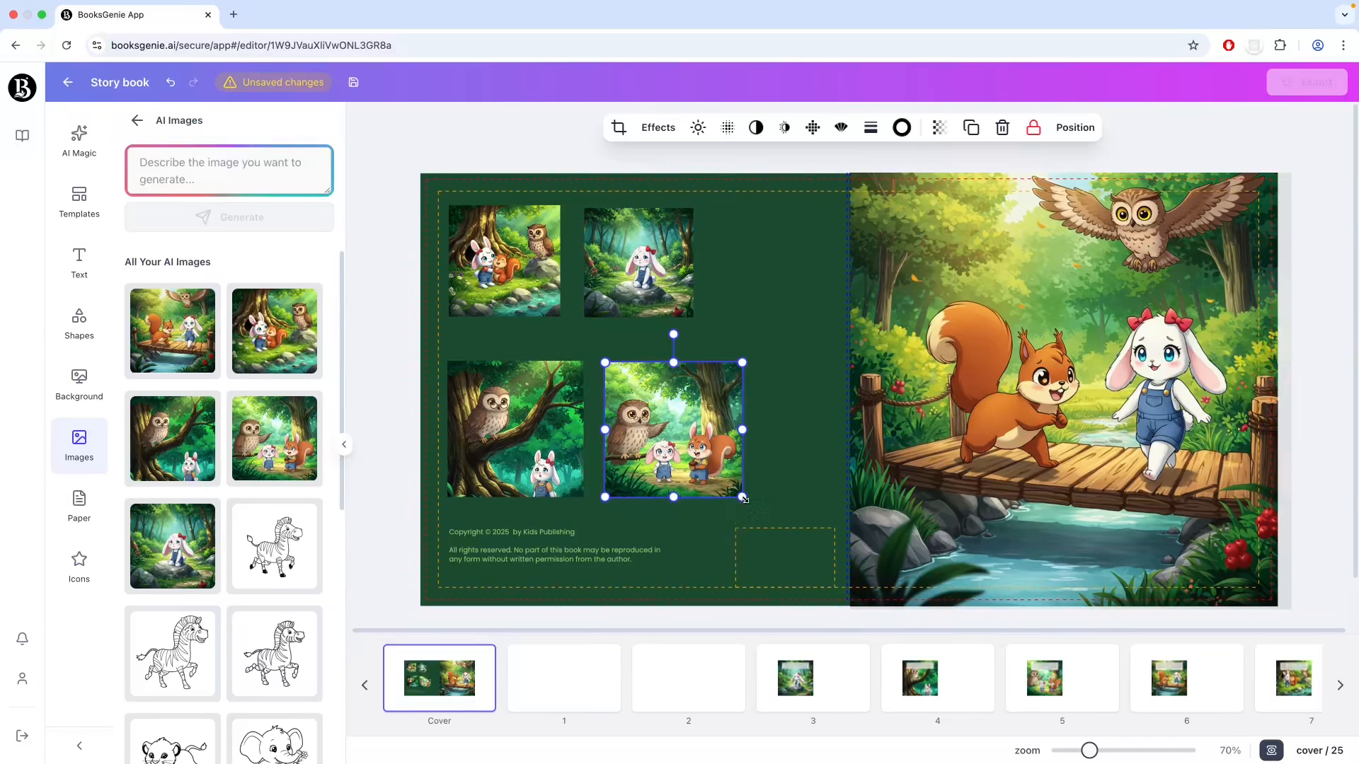
left_click_drag(744, 500, 717, 472)
left_click_drag(661, 426, 779, 275)
left_click(555, 403)
key("Delete")
left_click_drag(613, 285, 604, 280)
Align the three back-cover images by their middles and distribute them horizontally.
left_click_drag(685, 313, 453, 244)
left_click(777, 290)
left_click(710, 343)
left_click(934, 130)
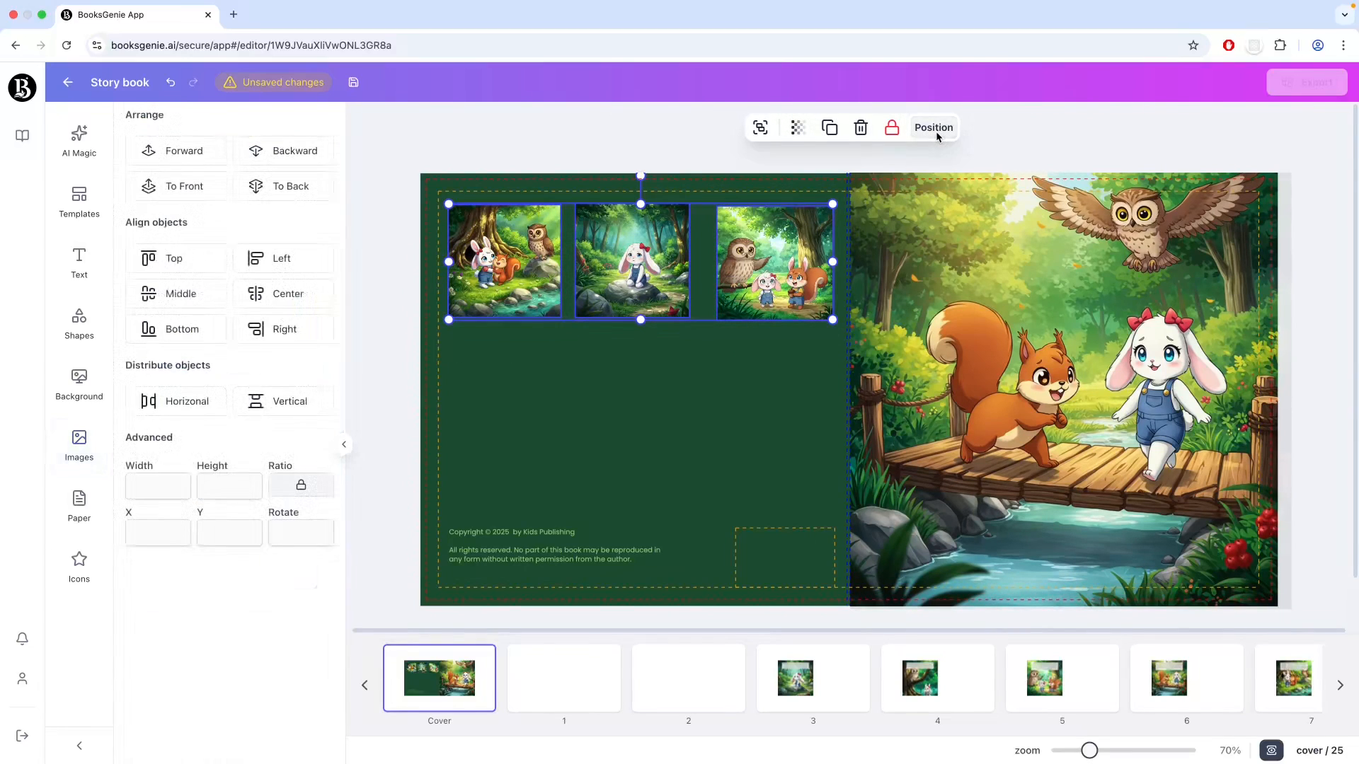
left_click(175, 305)
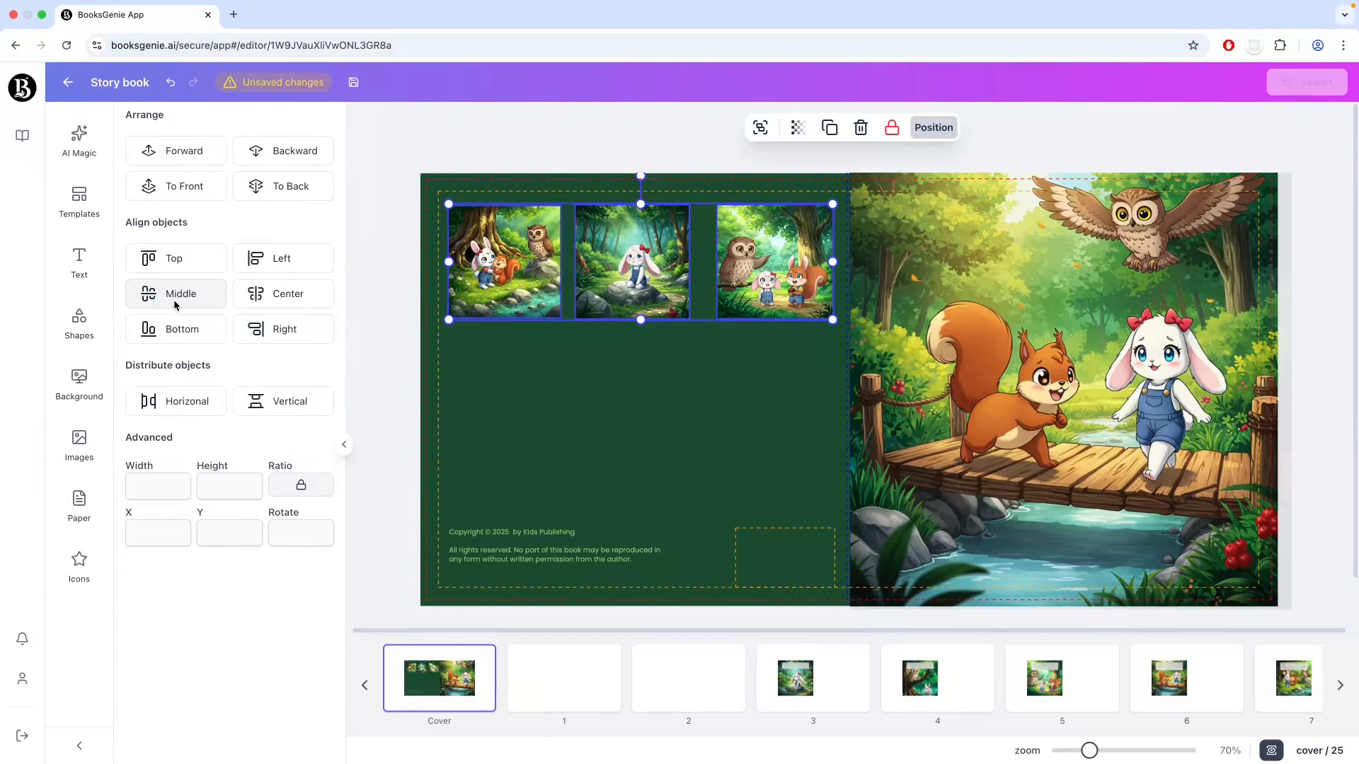
left_click(190, 407)
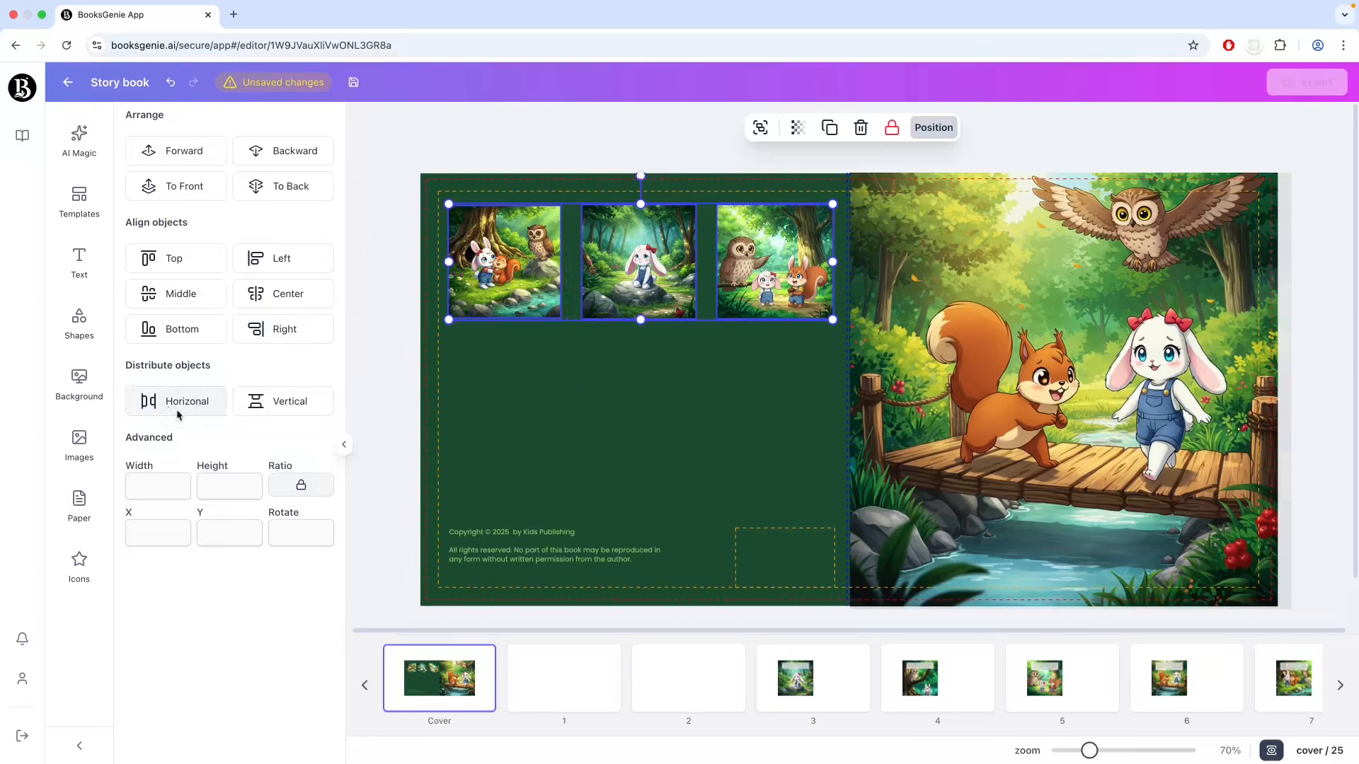
left_click(640, 384)
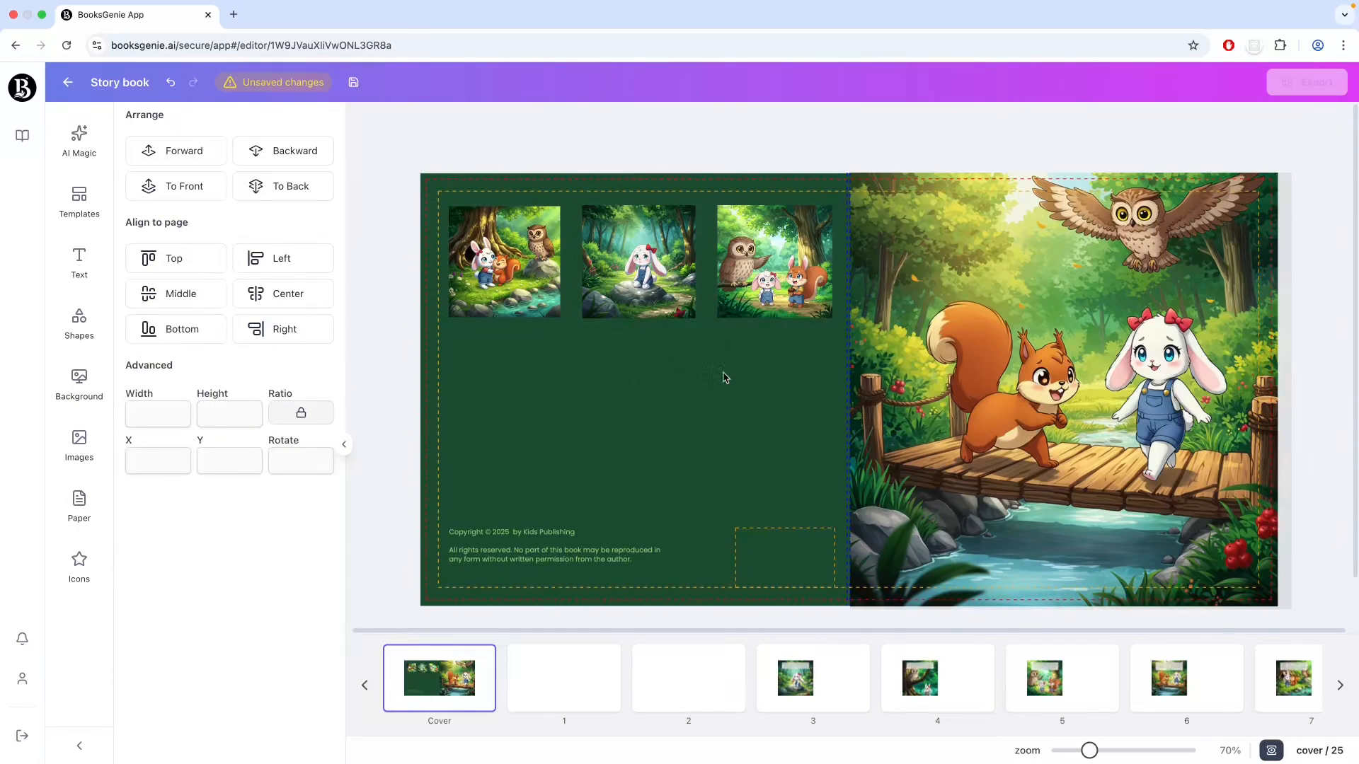
Add a heading text to the cover and move it onto the front illustration.
scroll(725, 377, "down", 1)
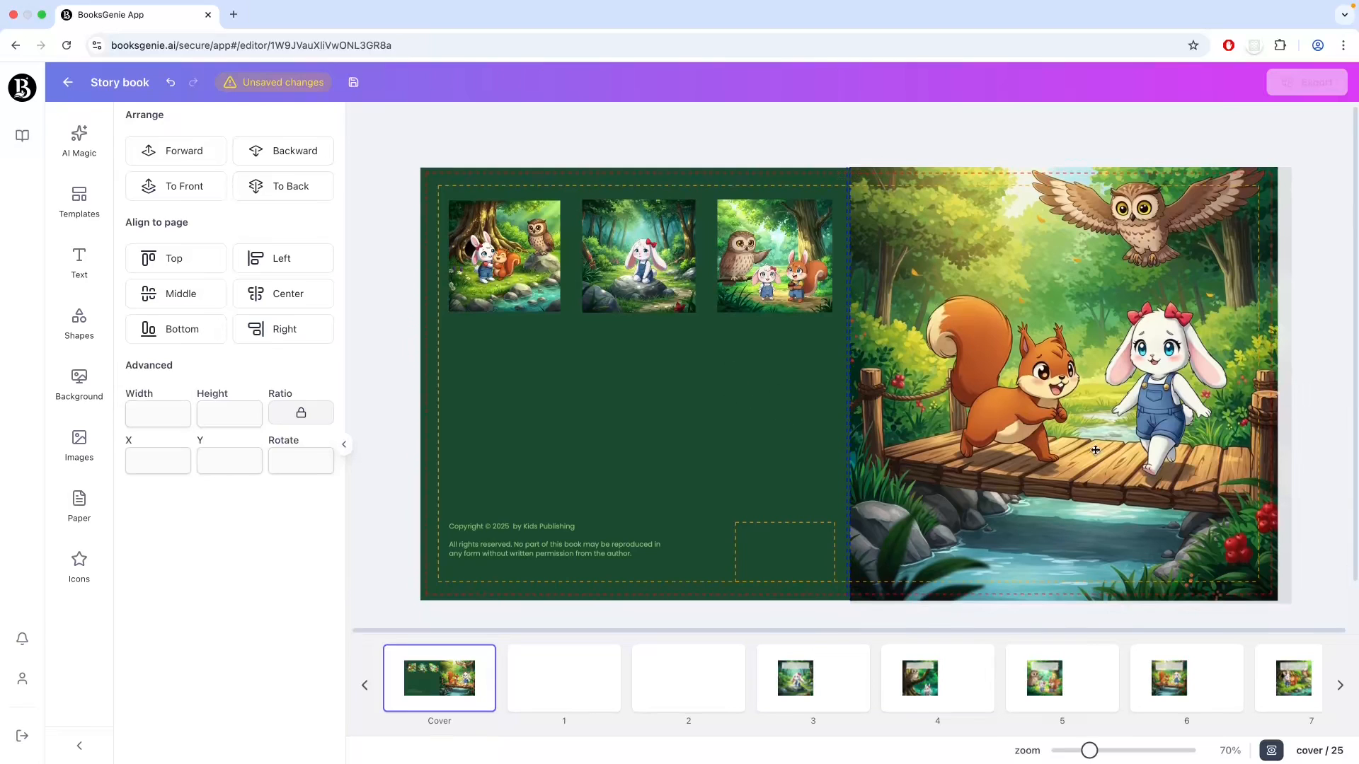
left_click(70, 265)
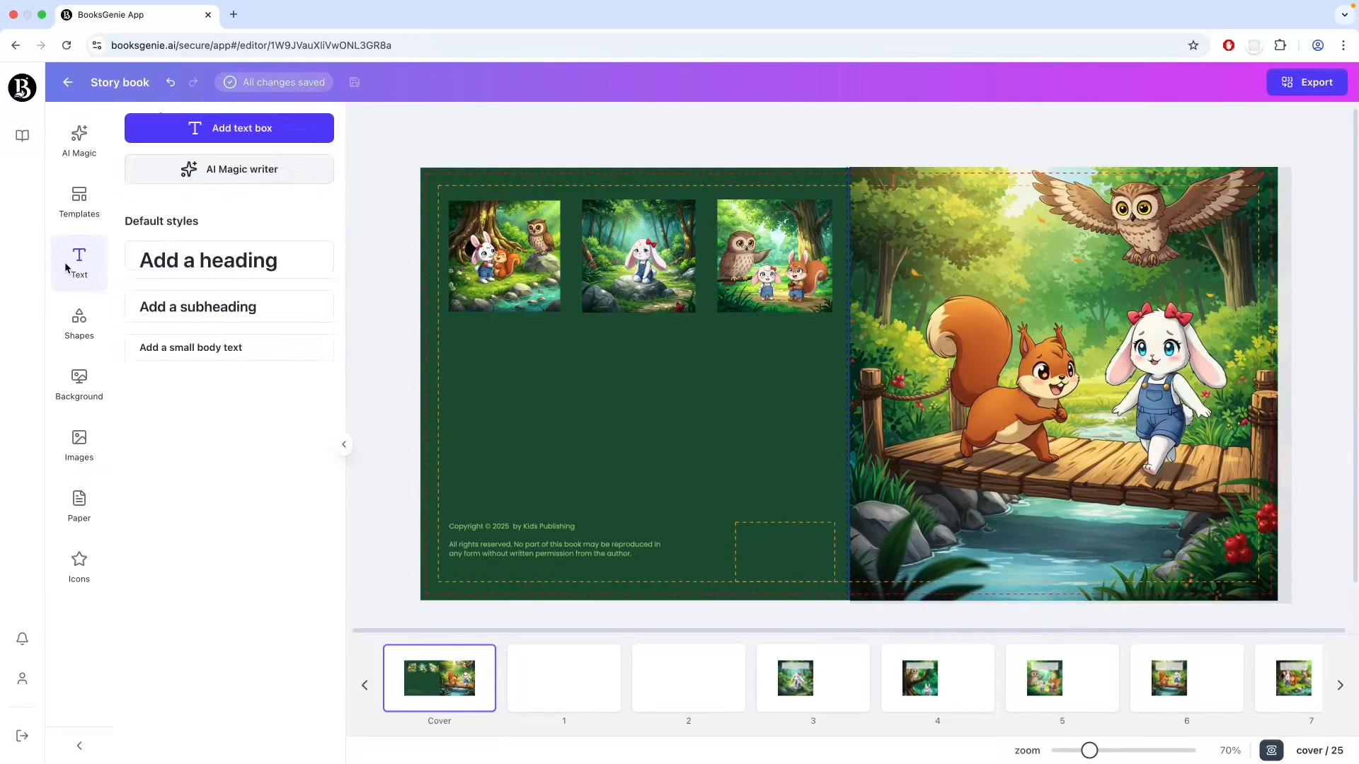
left_click(235, 259)
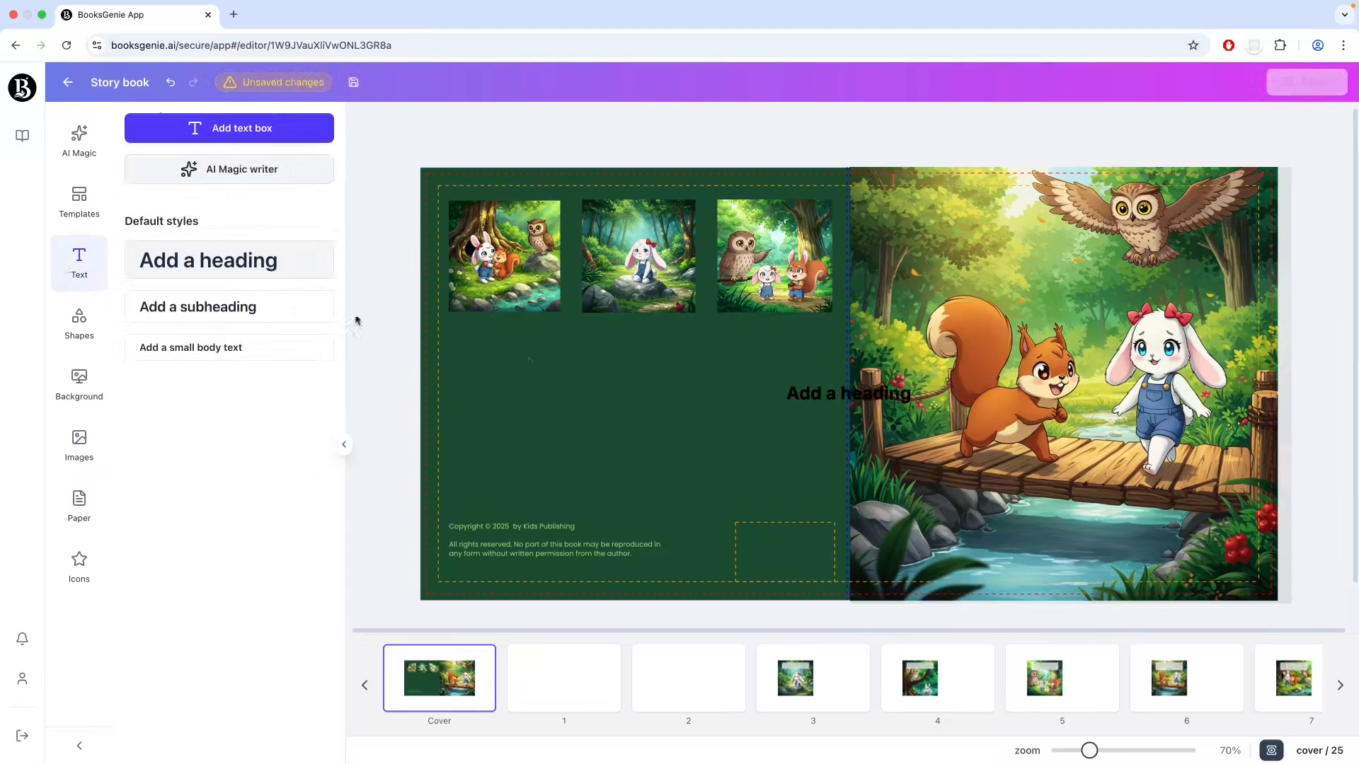
left_click(803, 390)
left_click_drag(802, 390, 702, 404)
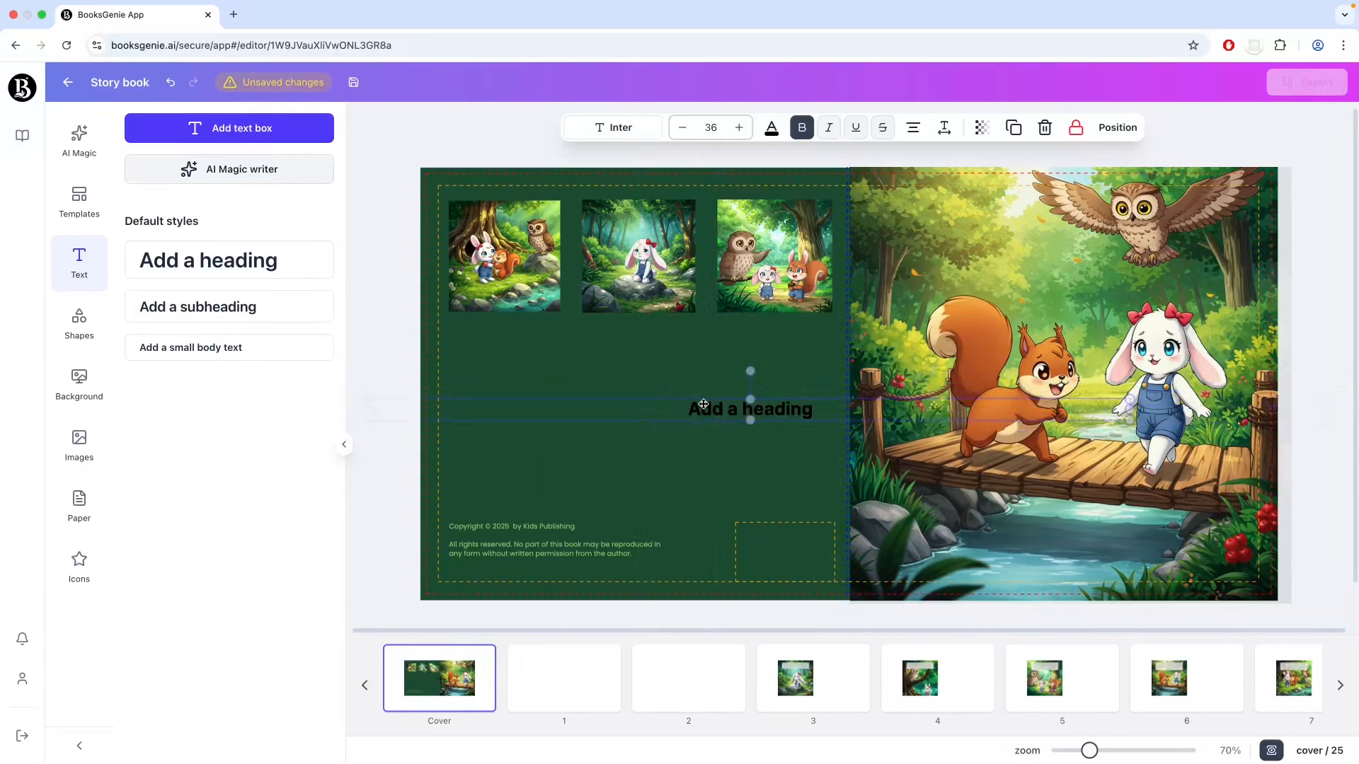
left_click_drag(1130, 411, 666, 405)
left_click_drag(576, 413, 967, 393)
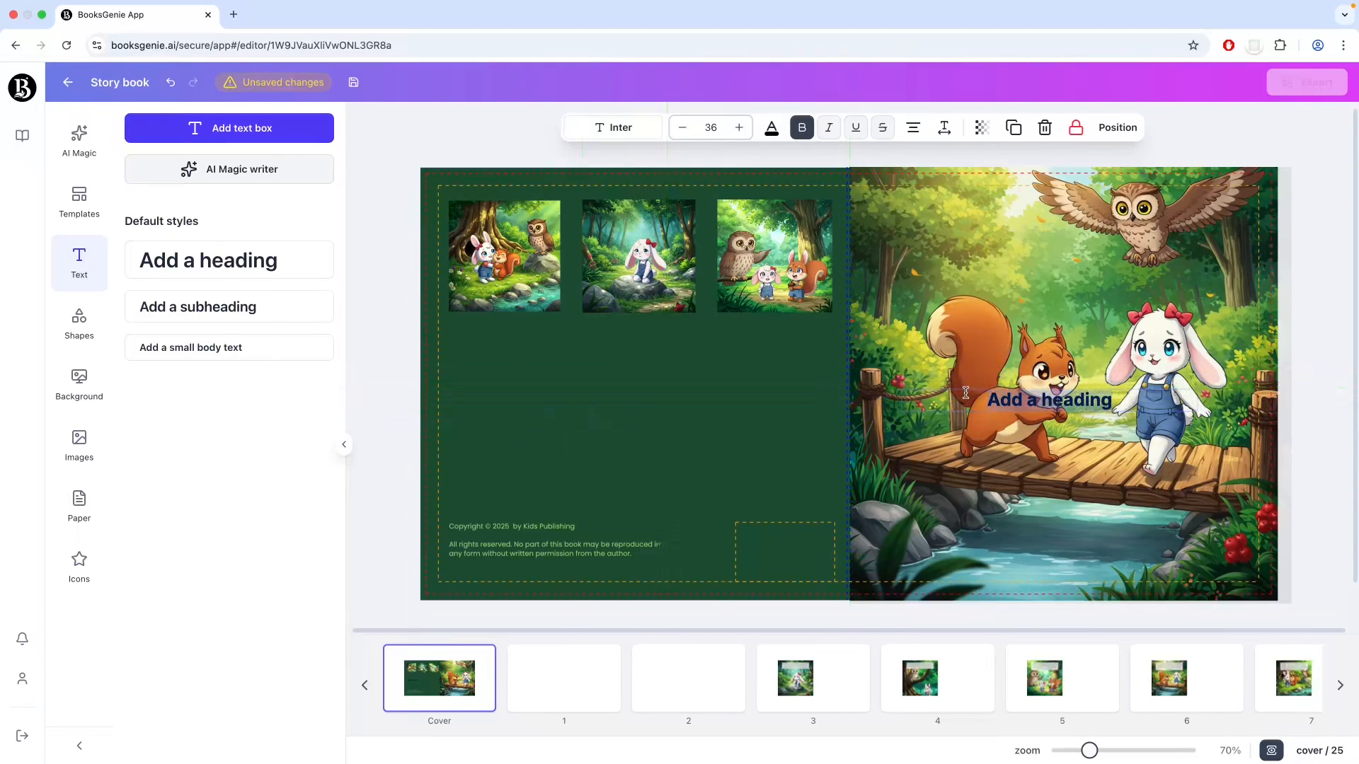
Replace the heading's placeholder text with "Your Story title here" and move it over the stream below the bridge.
type("Your S")
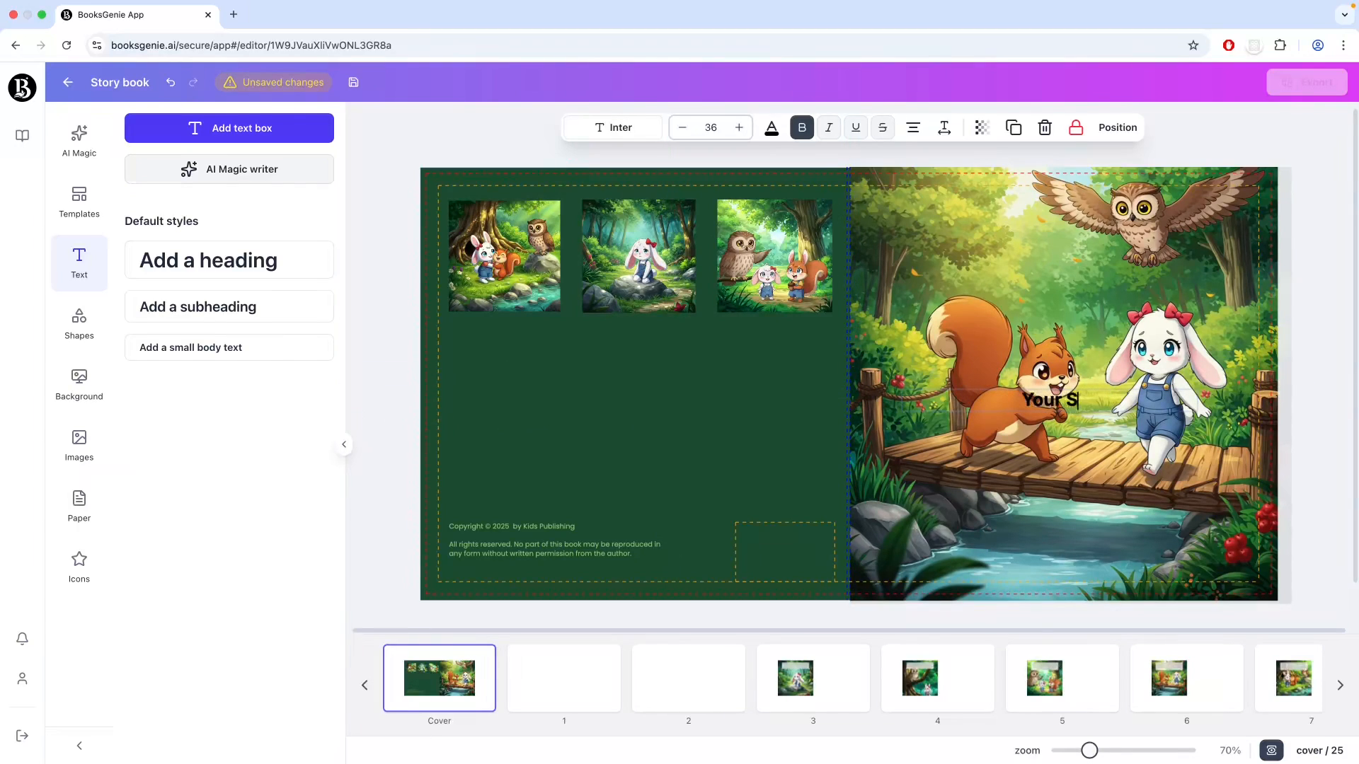
type("tory title ghere")
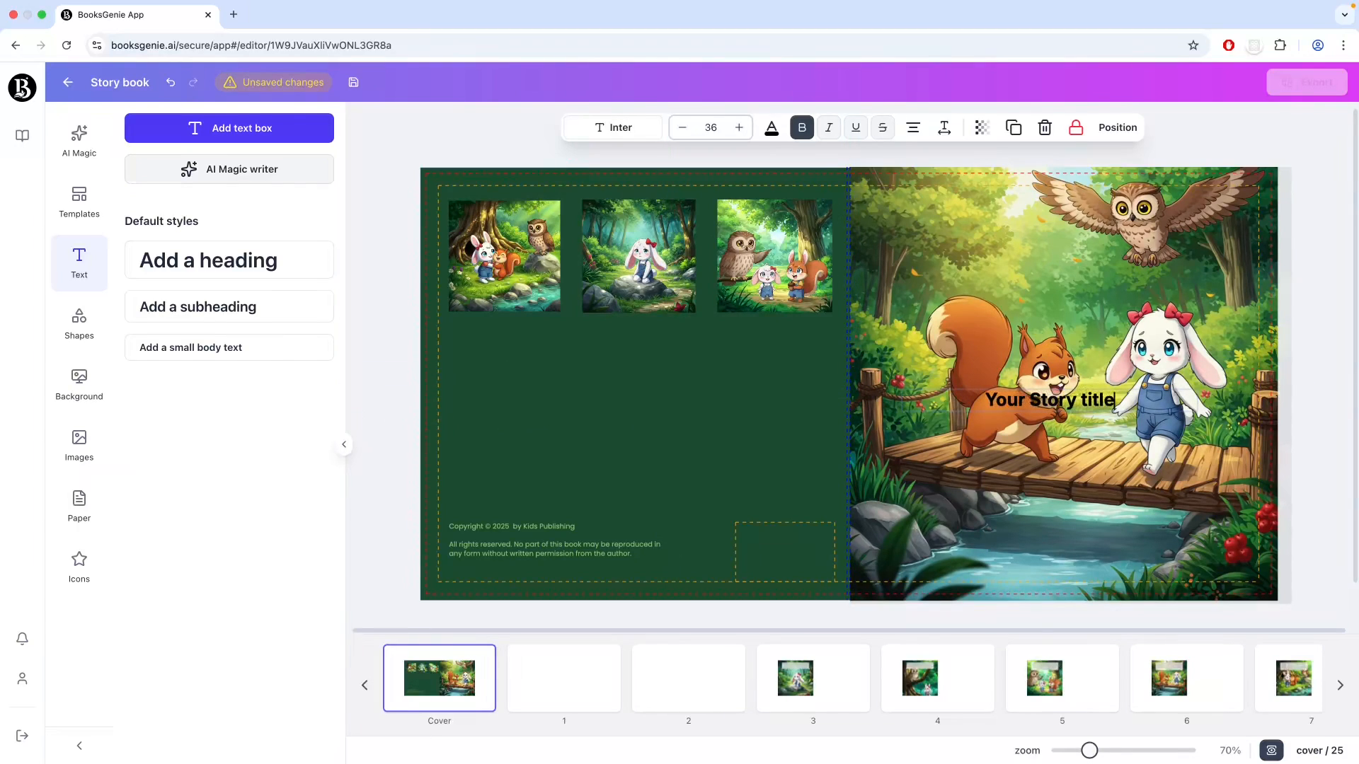
key("BackSpace")
key("BackSpace")
key("BackSpace")
key("BackSpace")
key("BackSpace")
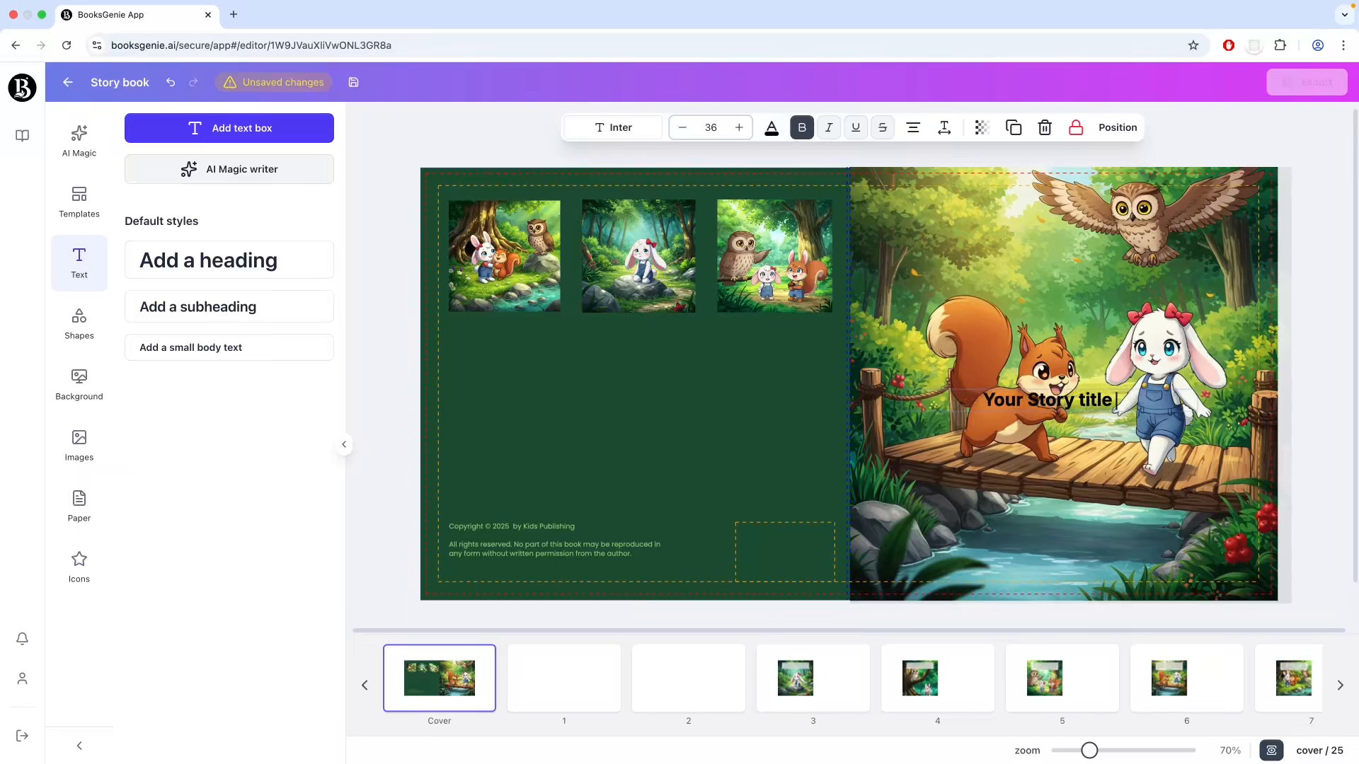
type("here")
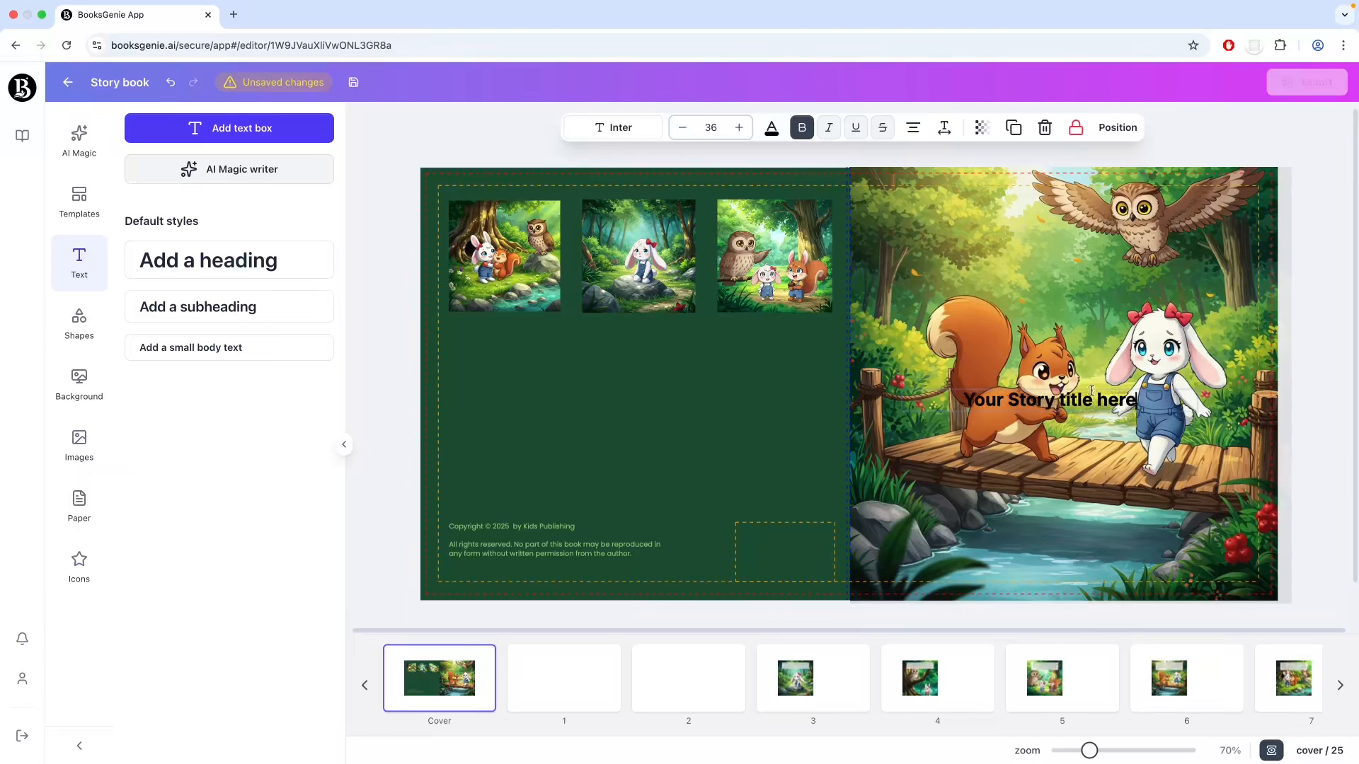
left_click(1321, 380)
left_click_drag(1095, 399, 1117, 515)
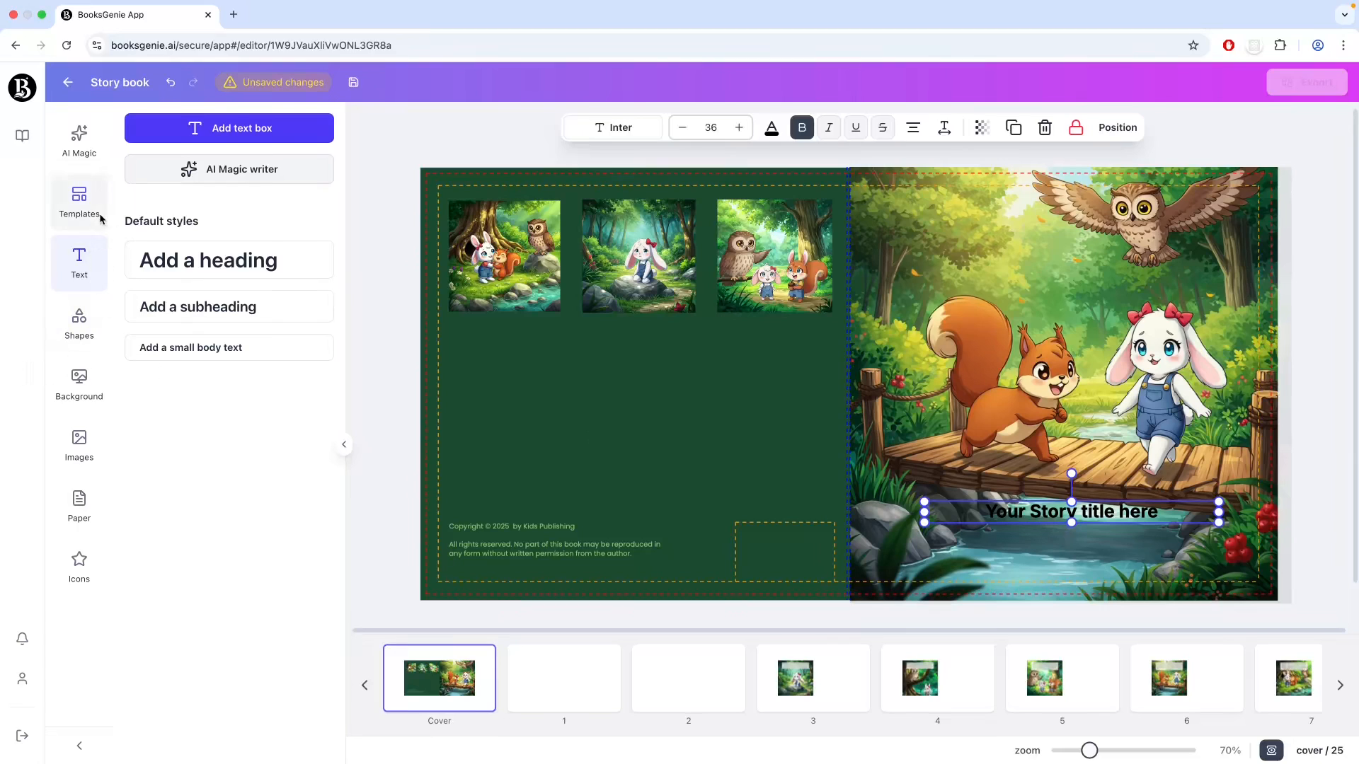
Add a black rectangular bar to the front cover and stretch it from the spine past the outer edge.
left_click(87, 325)
left_click_drag(181, 190, 1263, 444)
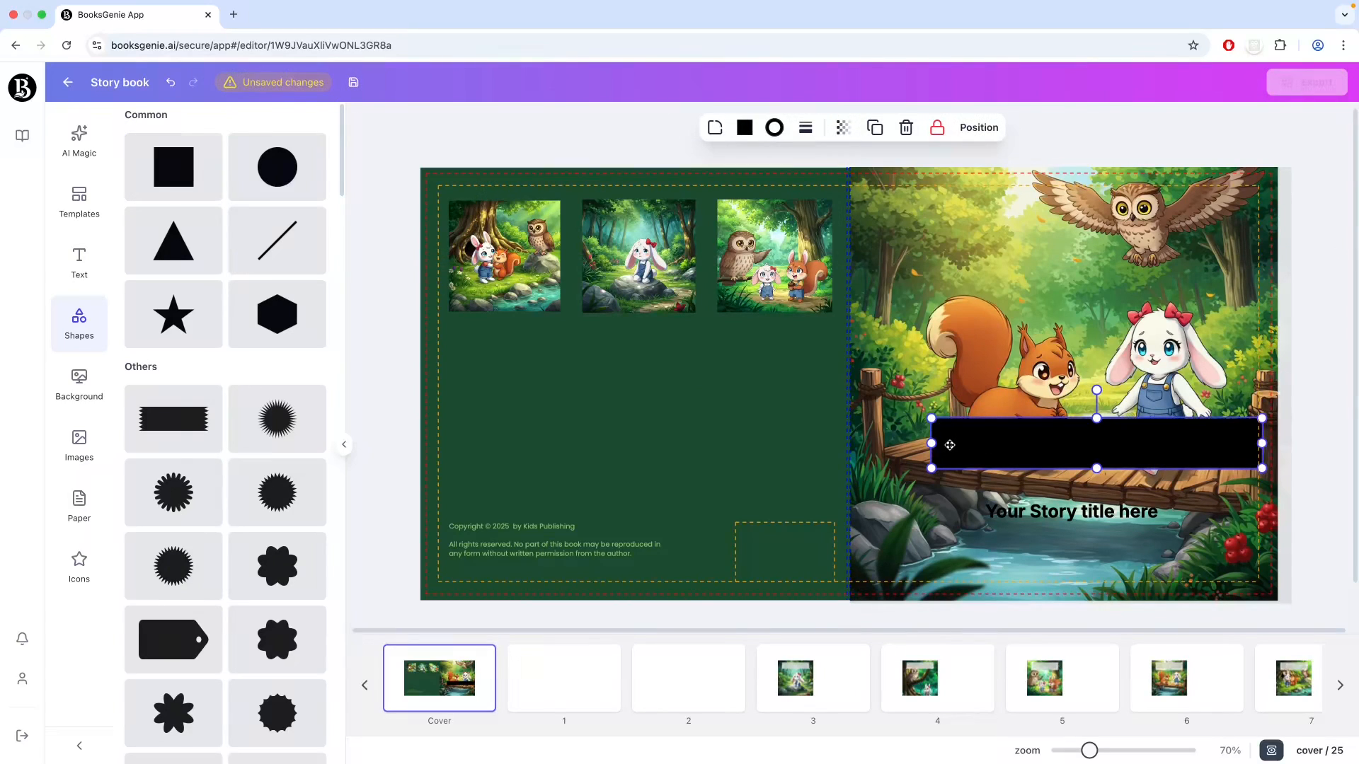
left_click_drag(932, 443, 850, 444)
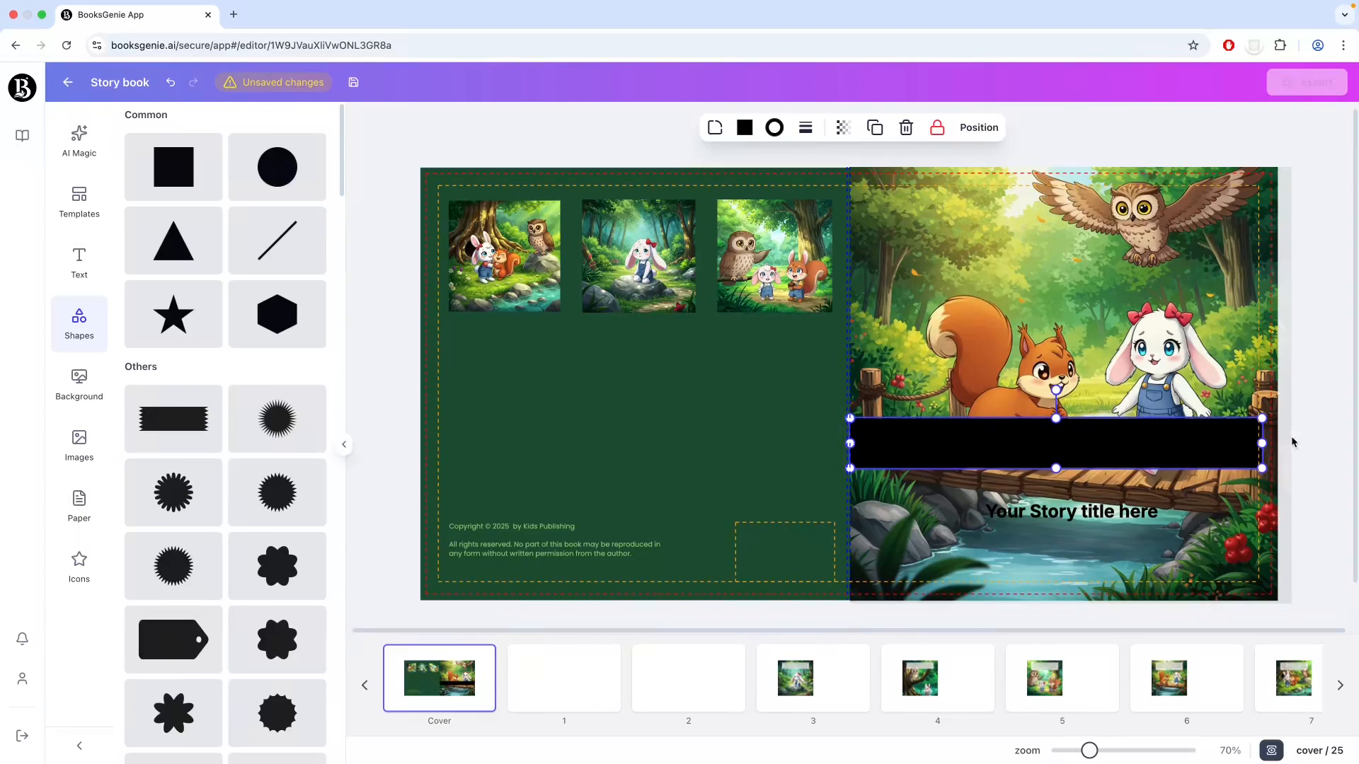
left_click_drag(1262, 444, 1297, 443)
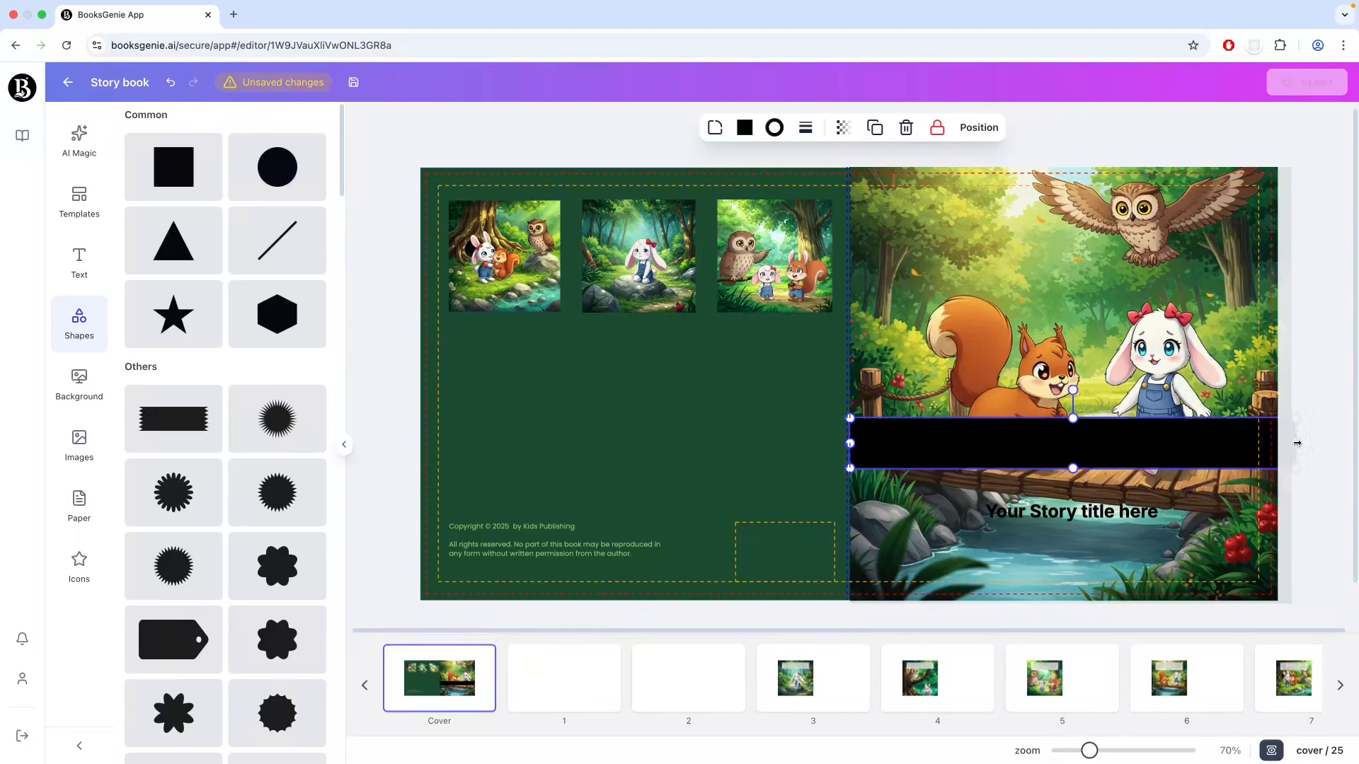
left_click_drag(1109, 441, 1103, 443)
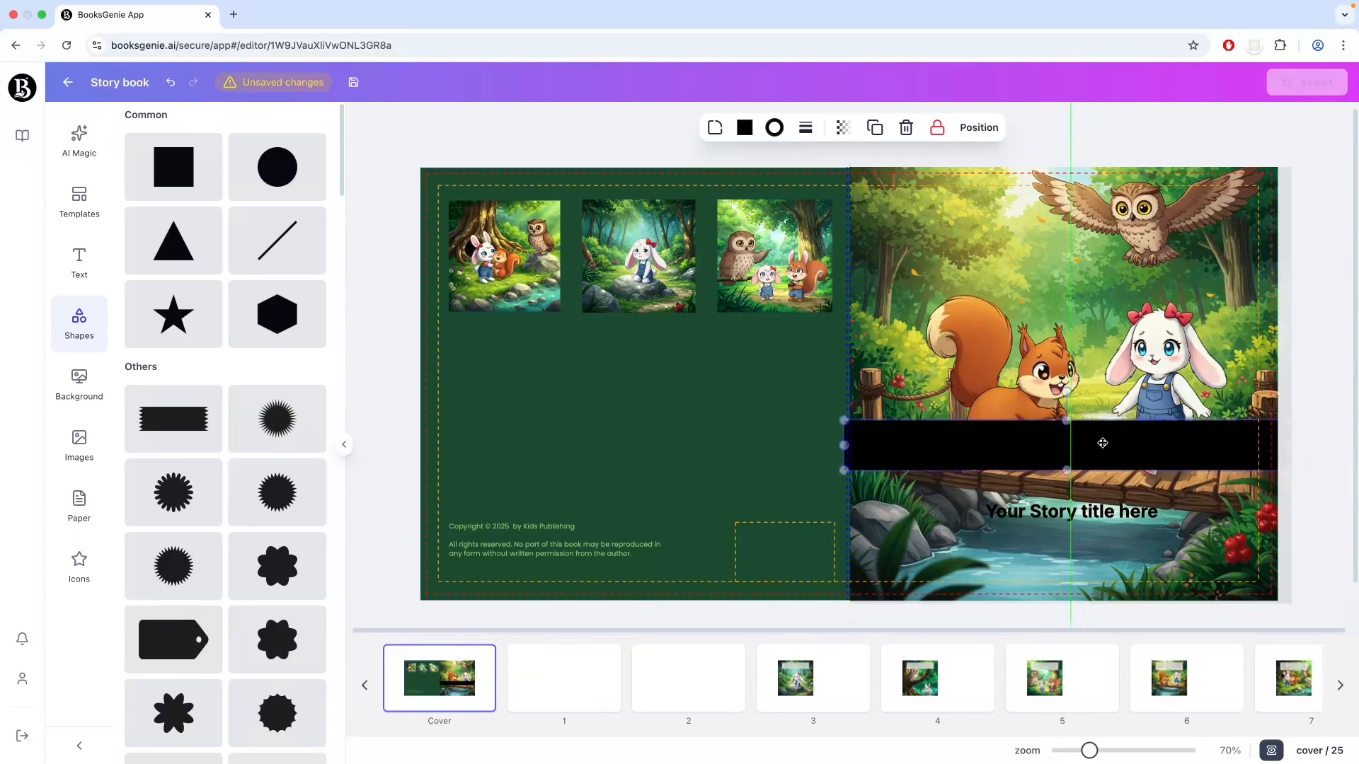
Fill the bar with the green #1D4C30 sampled from the back cover and set its opacity to 79.
left_click(744, 128)
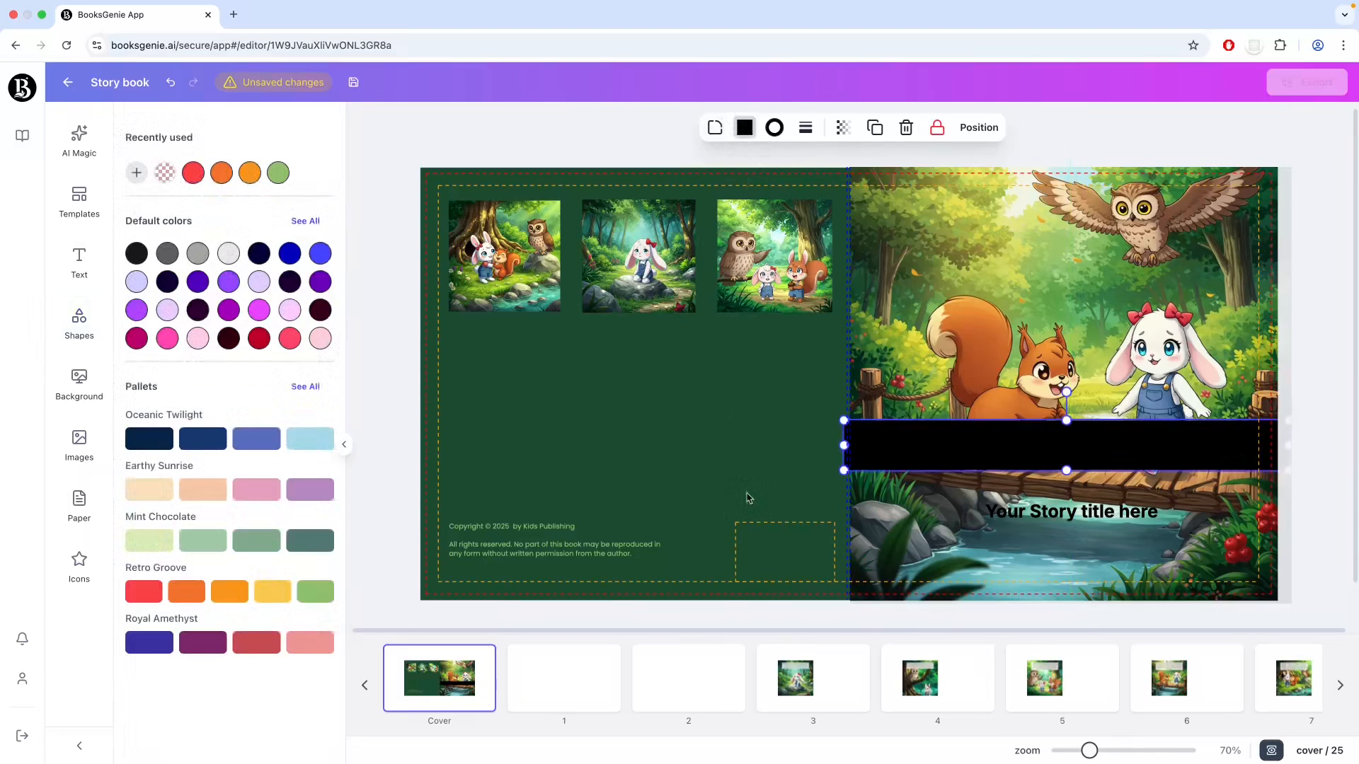
left_click(136, 173)
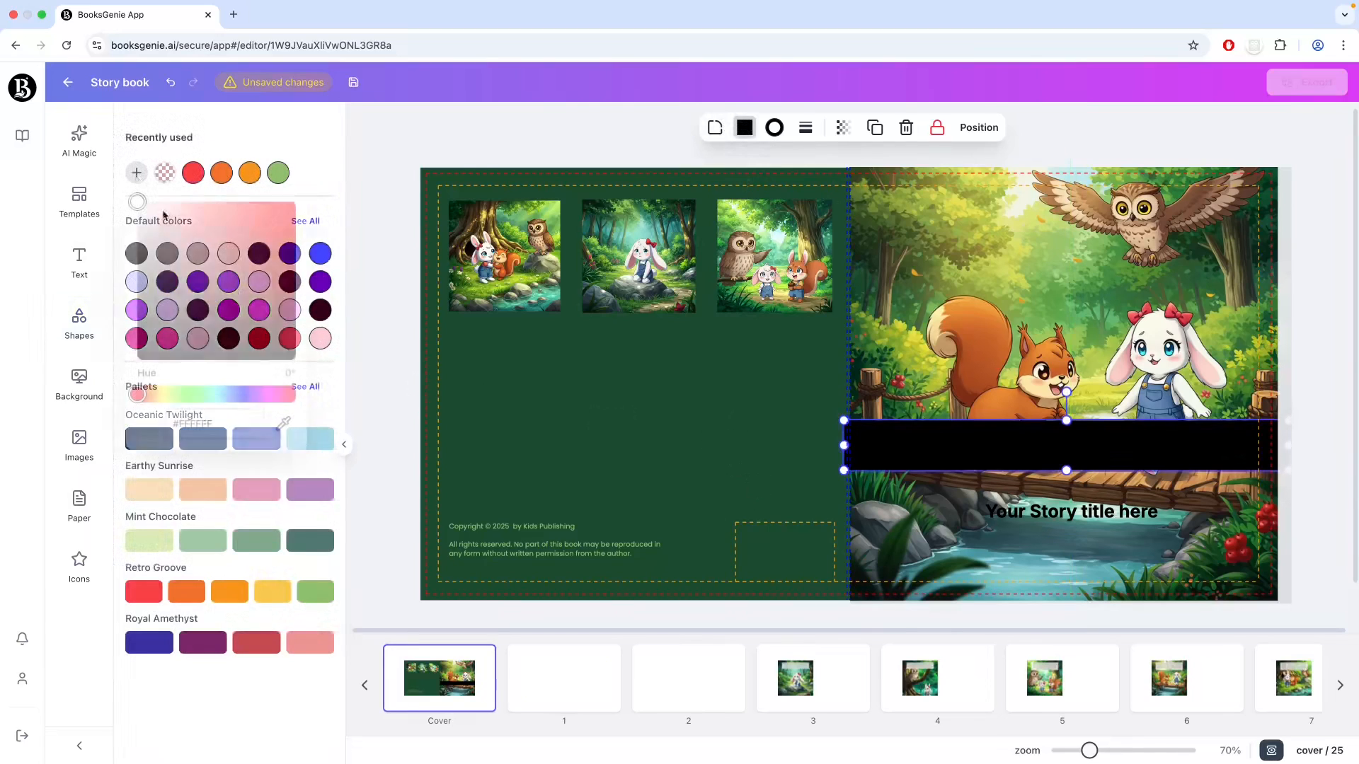
left_click(284, 424)
left_click(560, 418)
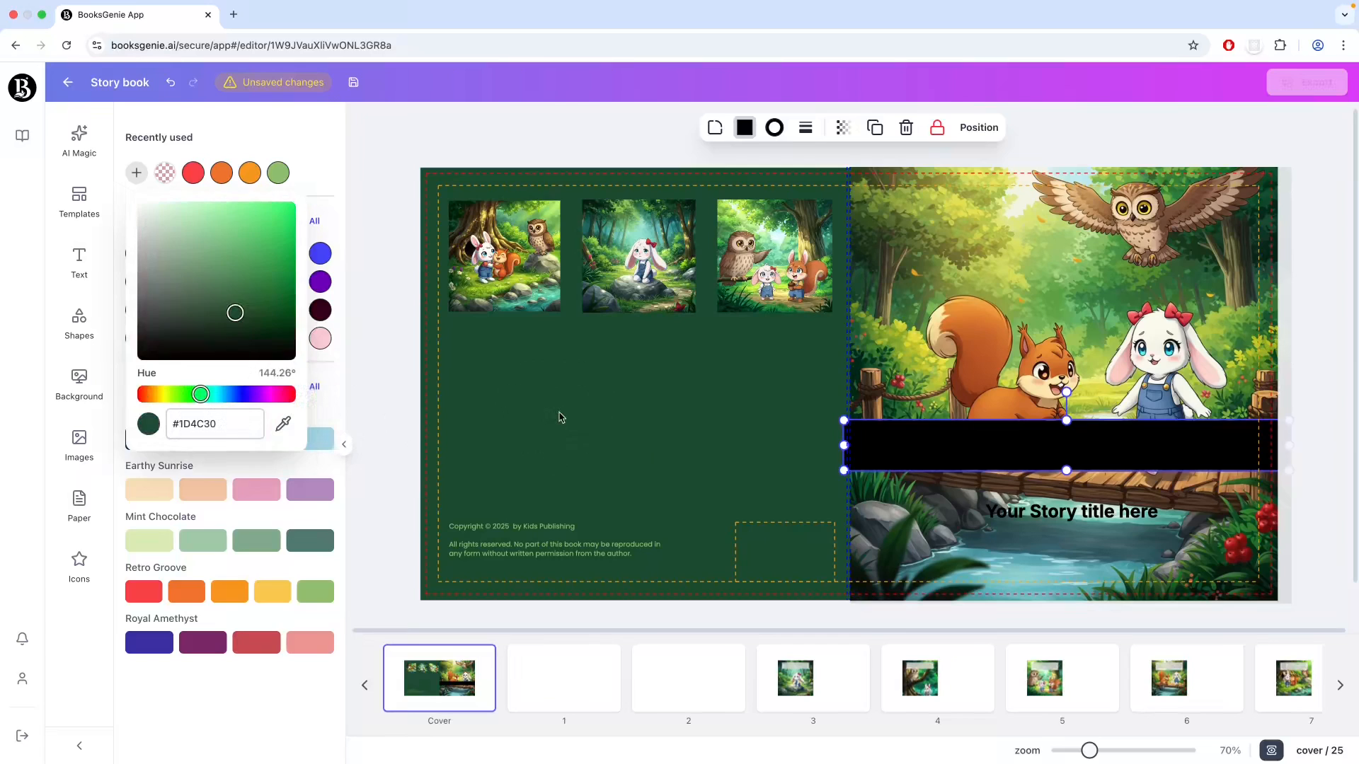
left_click(401, 415)
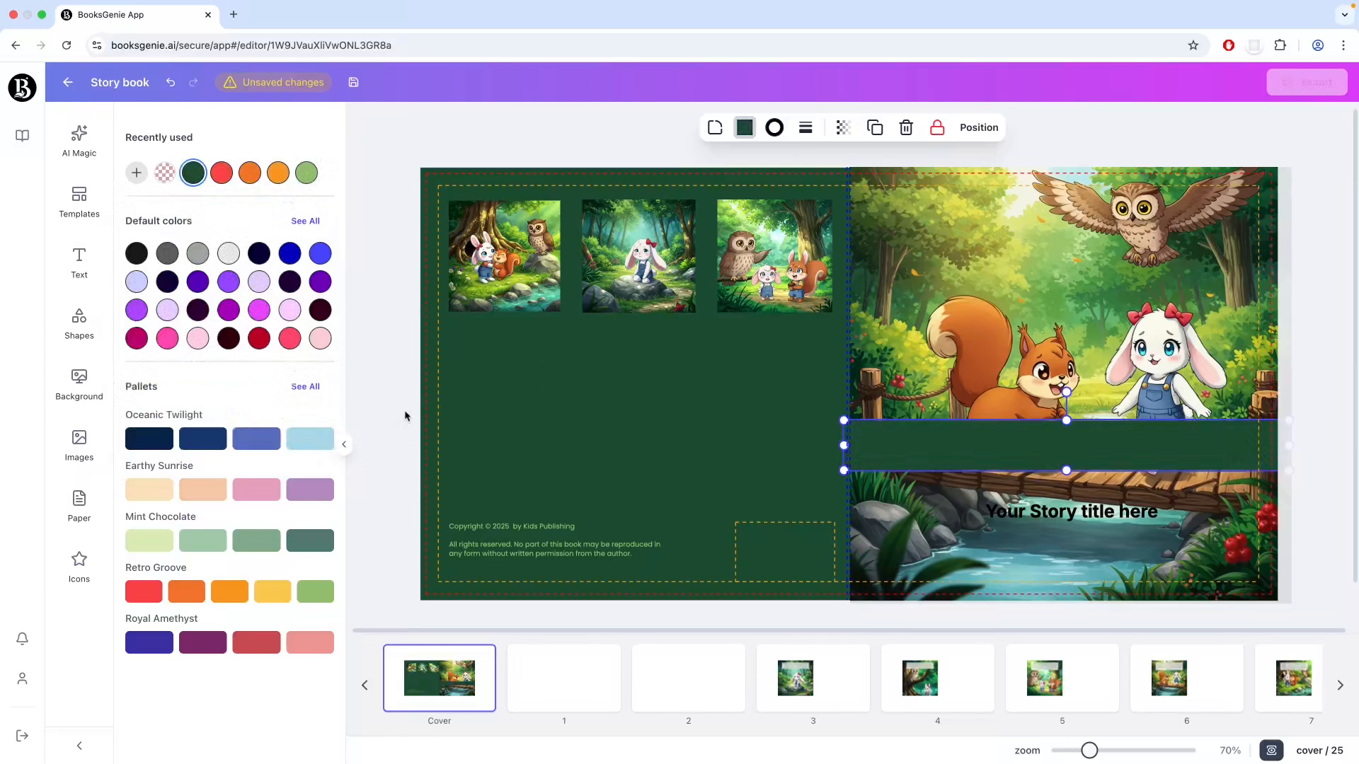
left_click(845, 127)
left_click_drag(927, 185, 891, 186)
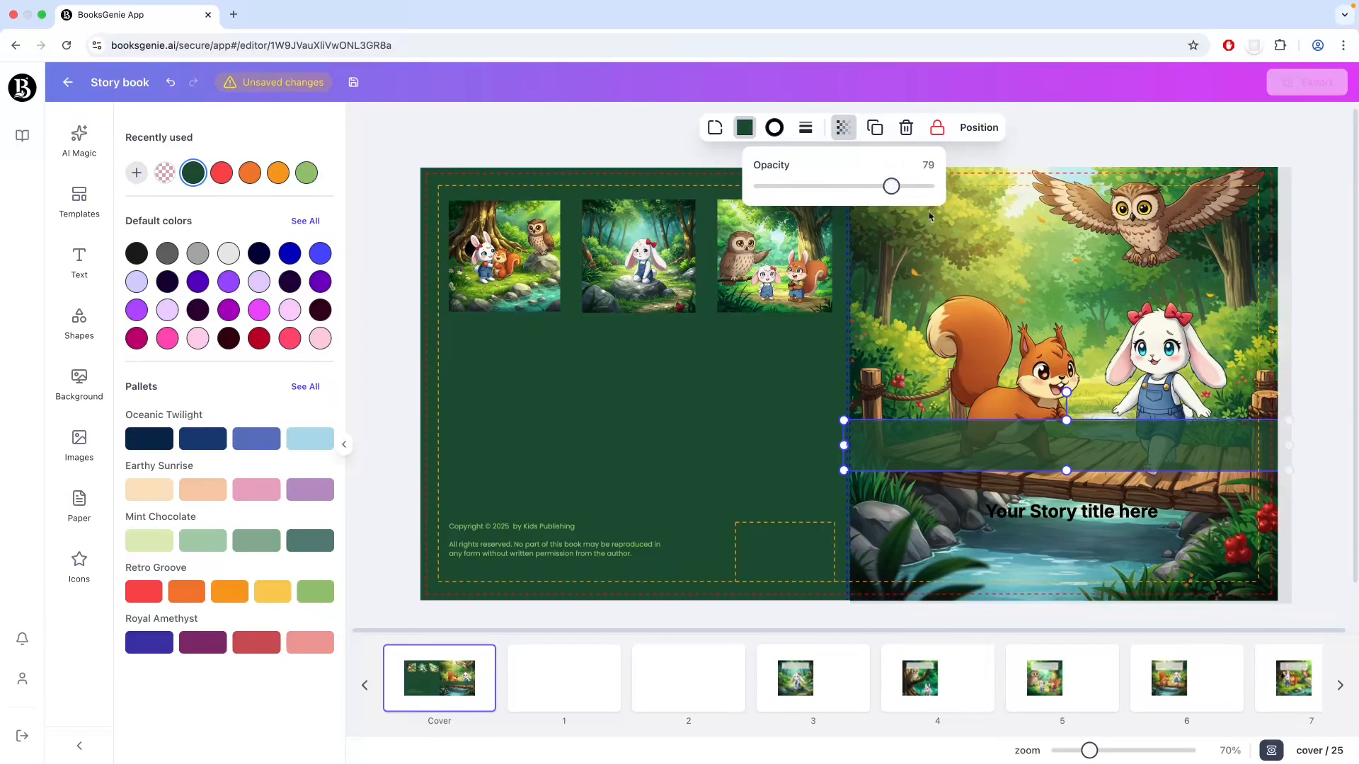
left_click(1334, 391)
Position the green bar and the title together over the stream, and send the bar one layer backward behind the title.
left_click_drag(1160, 444, 1121, 538)
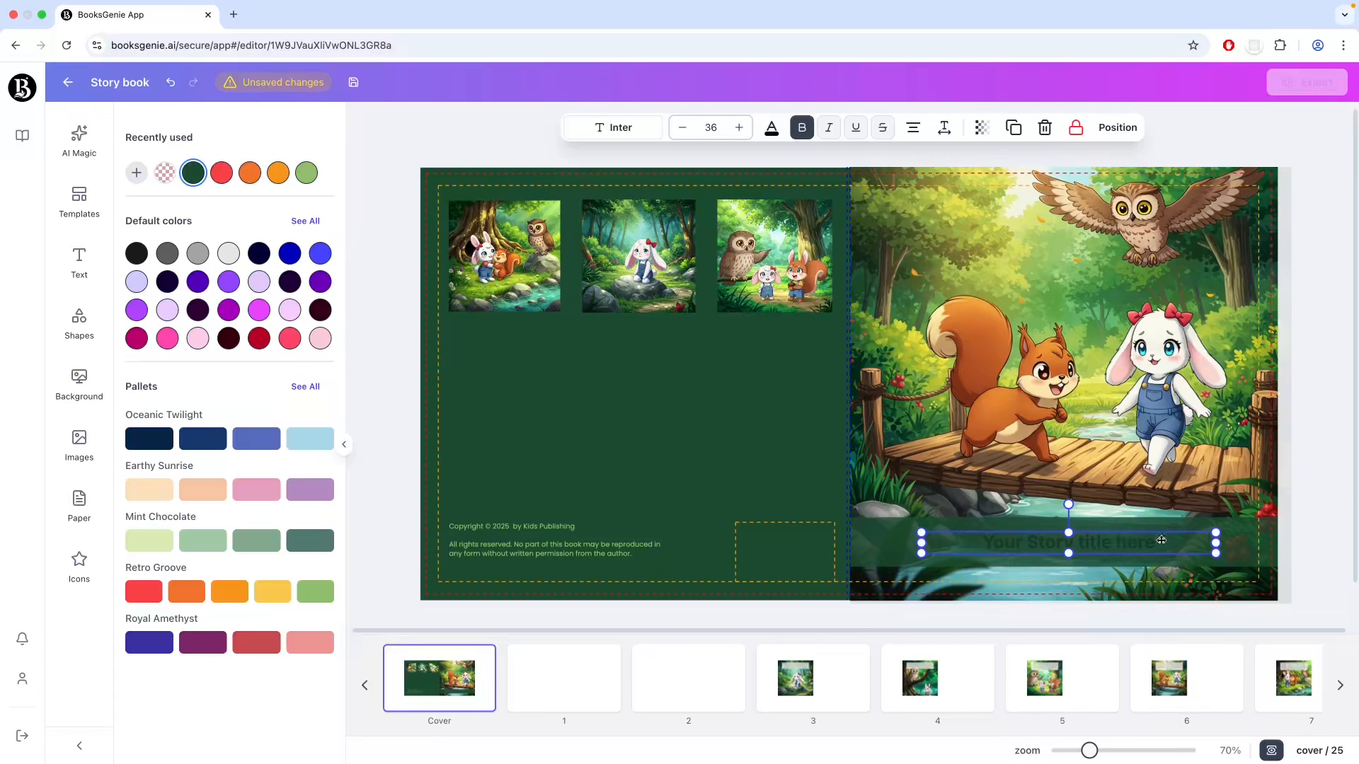
left_click(1310, 528)
left_click(1144, 535)
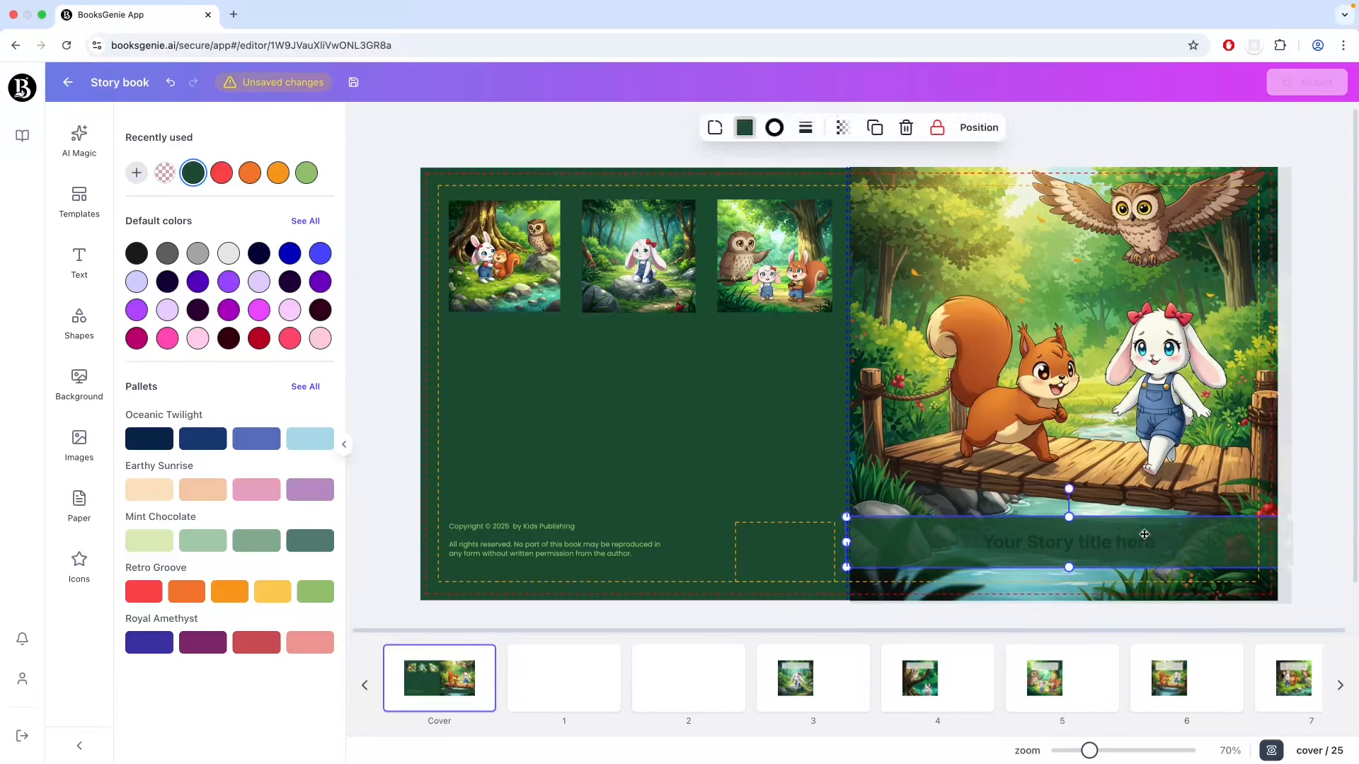
right_click(1144, 534)
mouse_move(1220, 516)
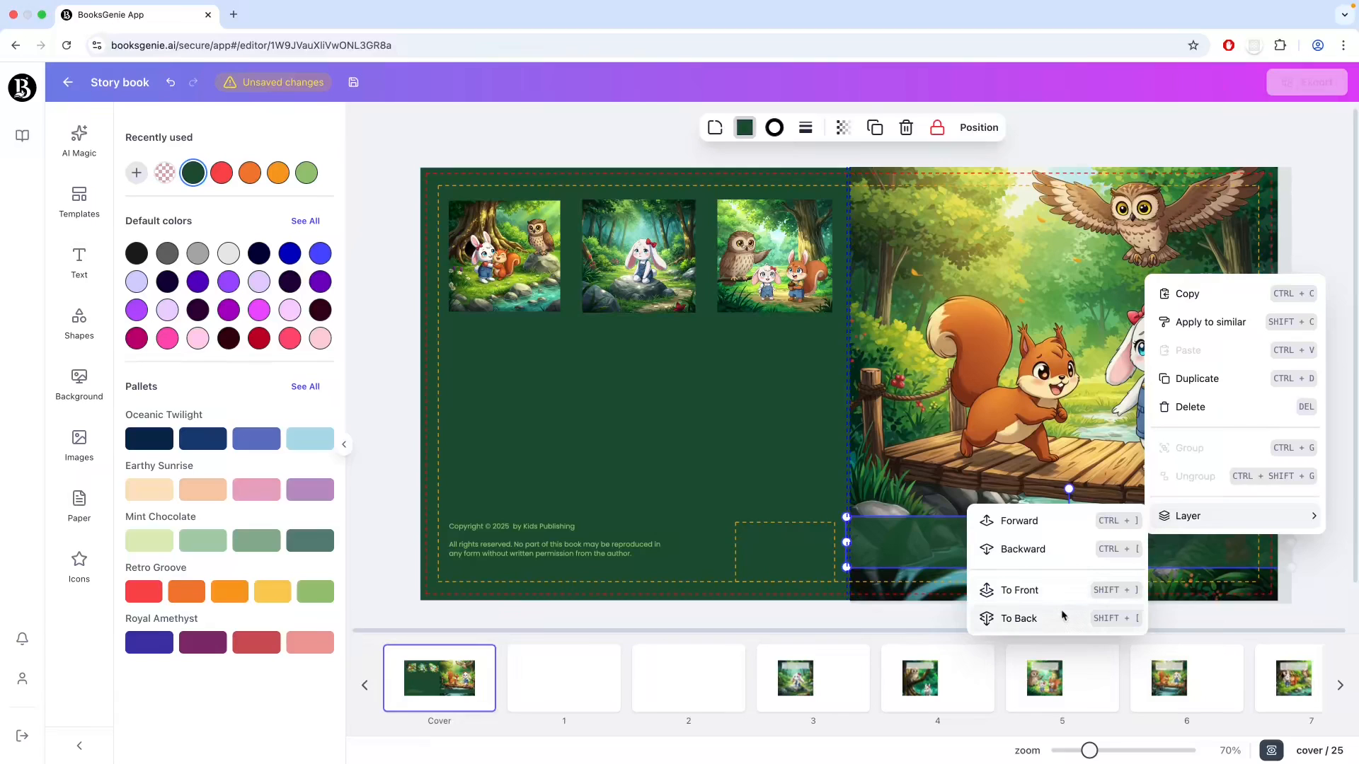
left_click(1067, 550)
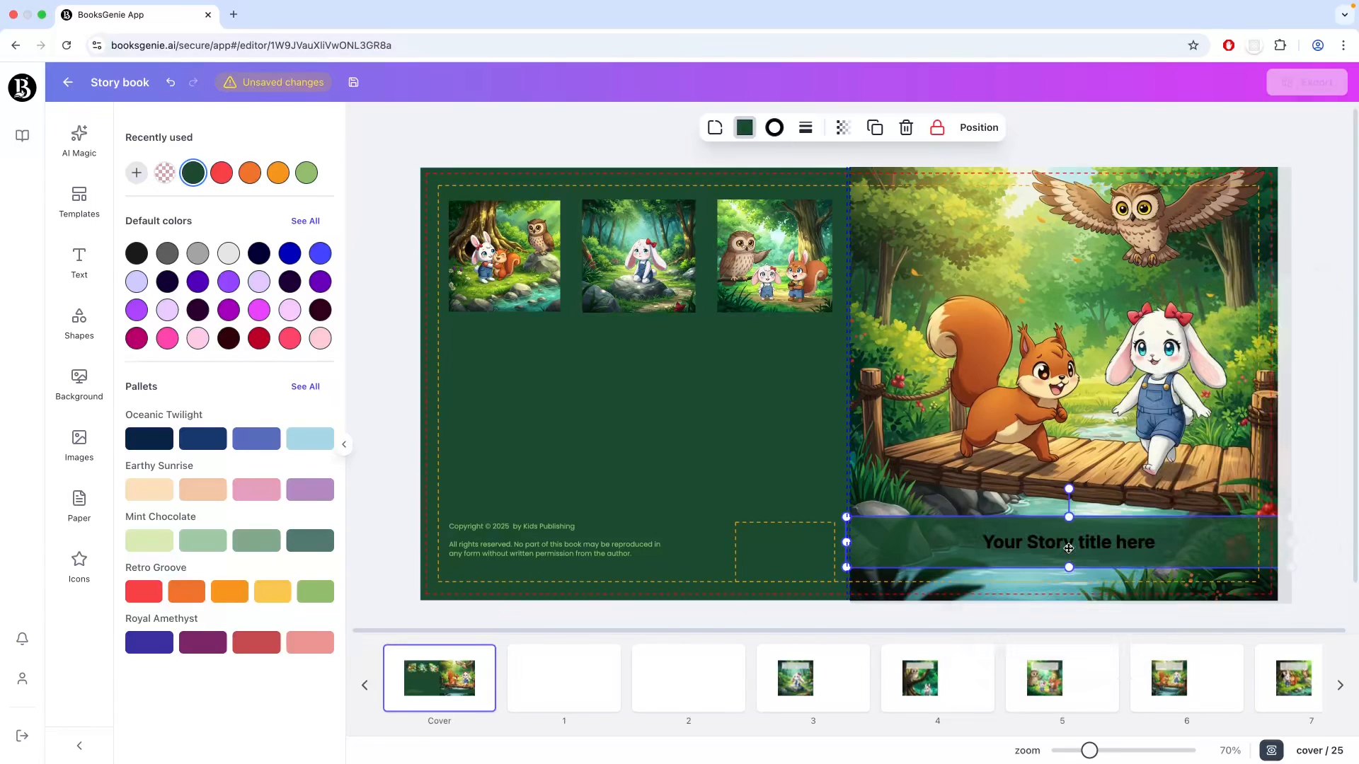
Recolour the front-cover title with the recently used light green.
left_click(1311, 524)
left_click(1098, 541)
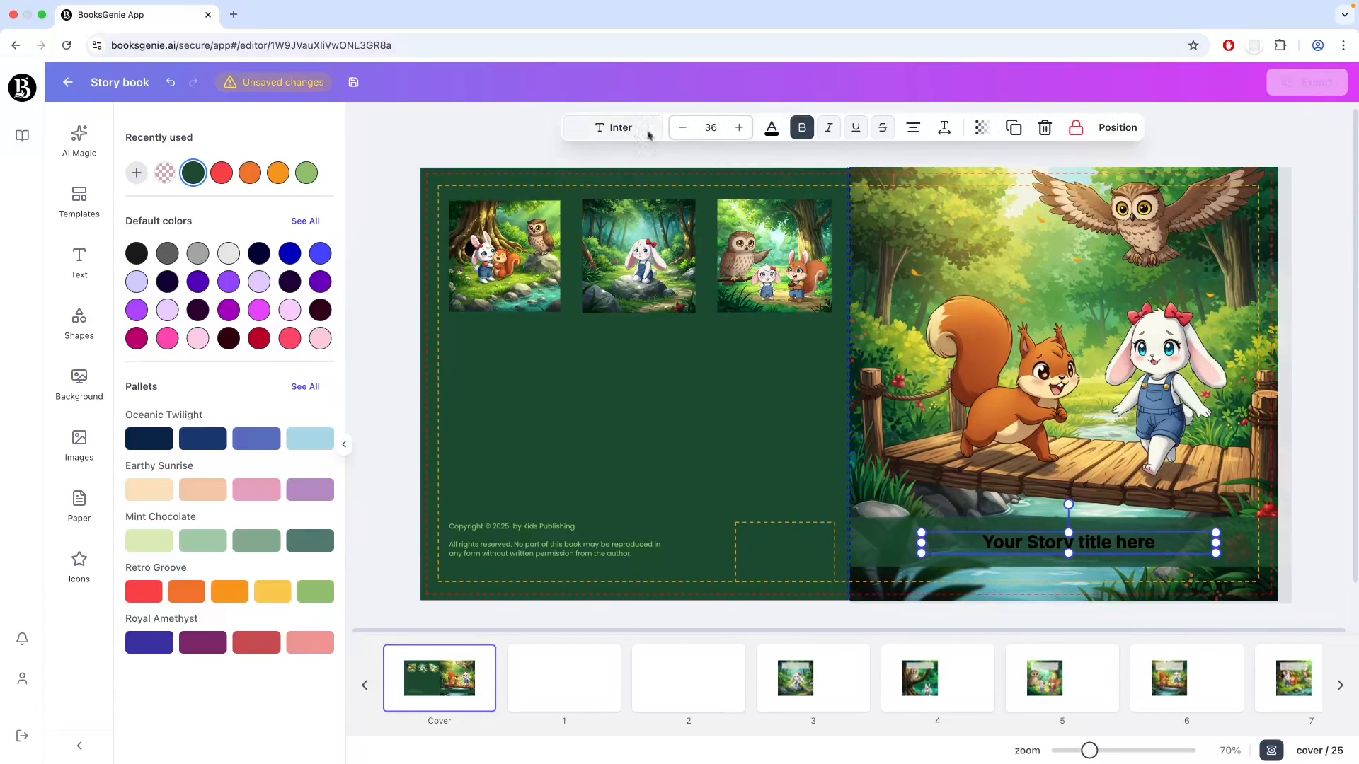
left_click(771, 128)
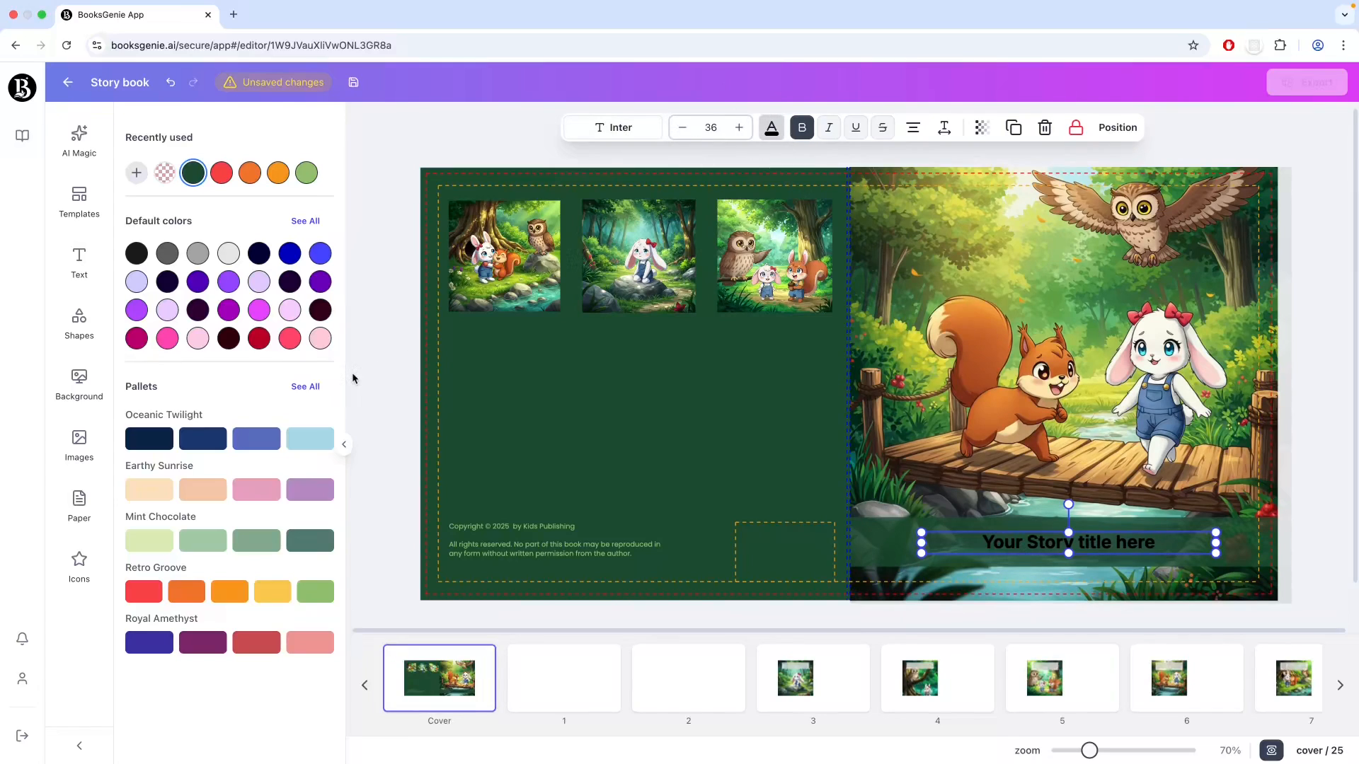
left_click(312, 177)
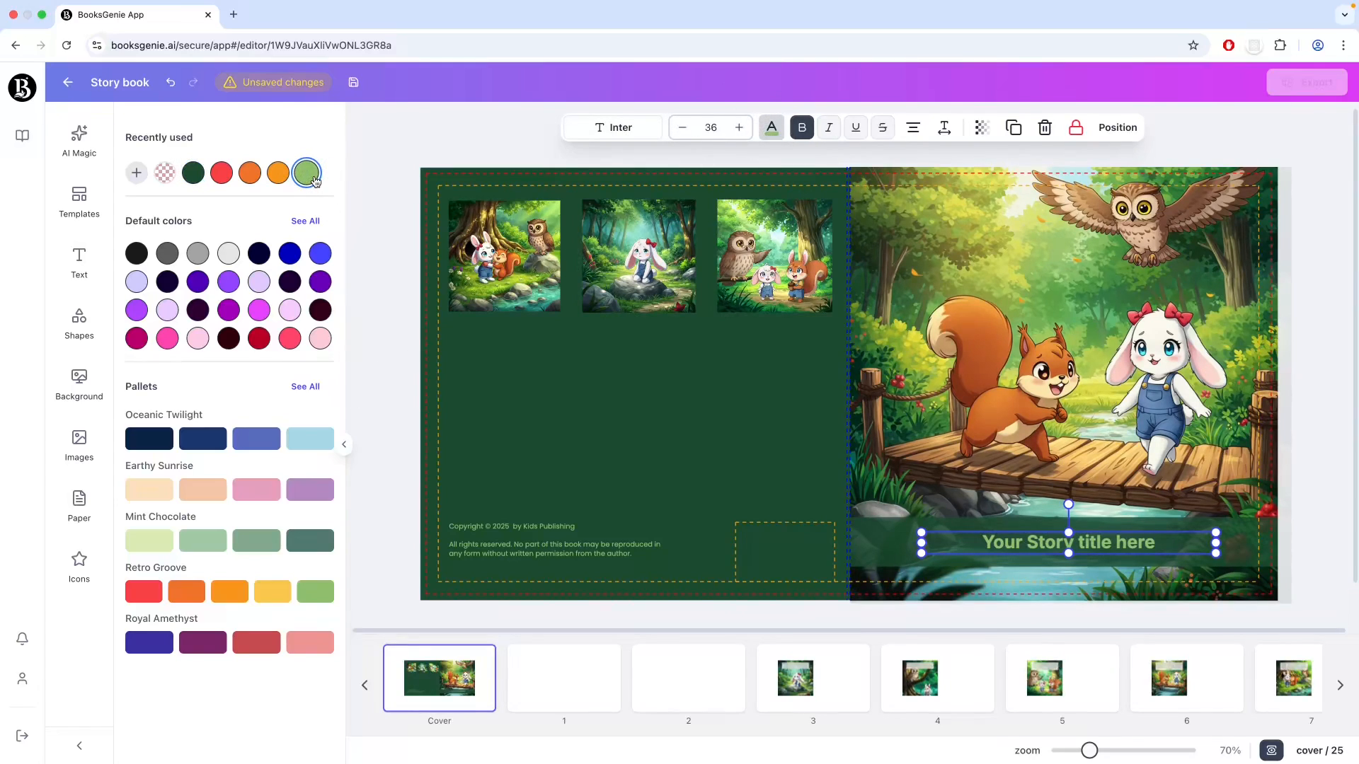
Try the Great Vibes font at size 79 on the front-cover title.
left_click(620, 127)
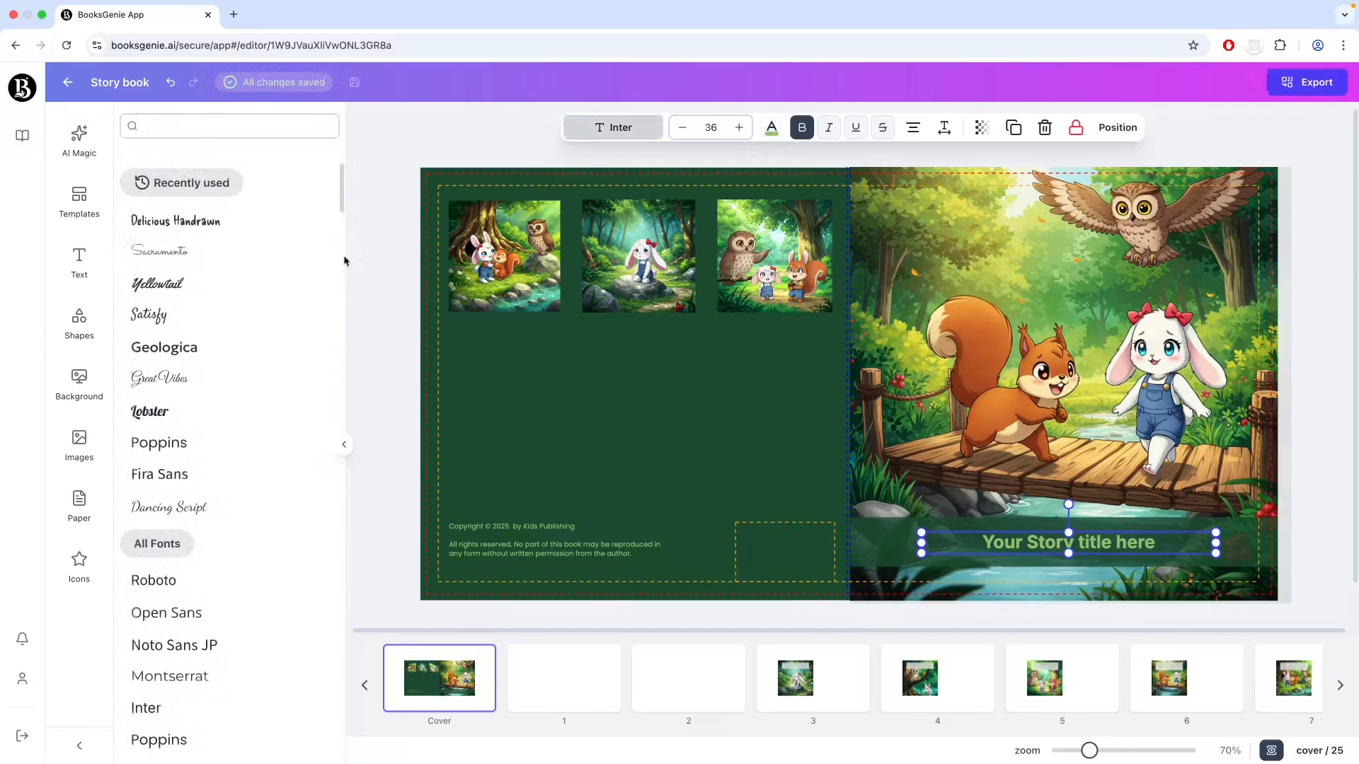
left_click(212, 395)
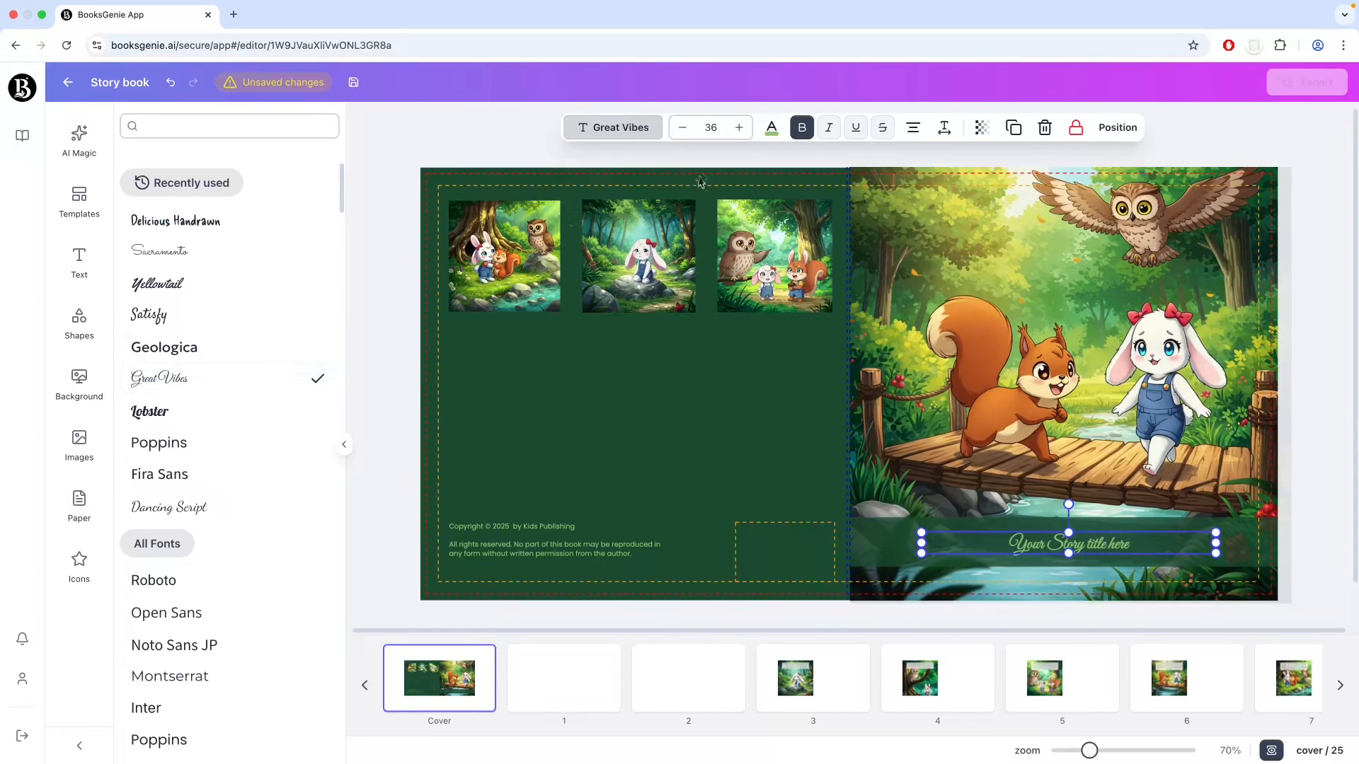
left_click(740, 128)
left_click_drag(741, 129, 744, 130)
left_click_drag(1139, 573, 1139, 561)
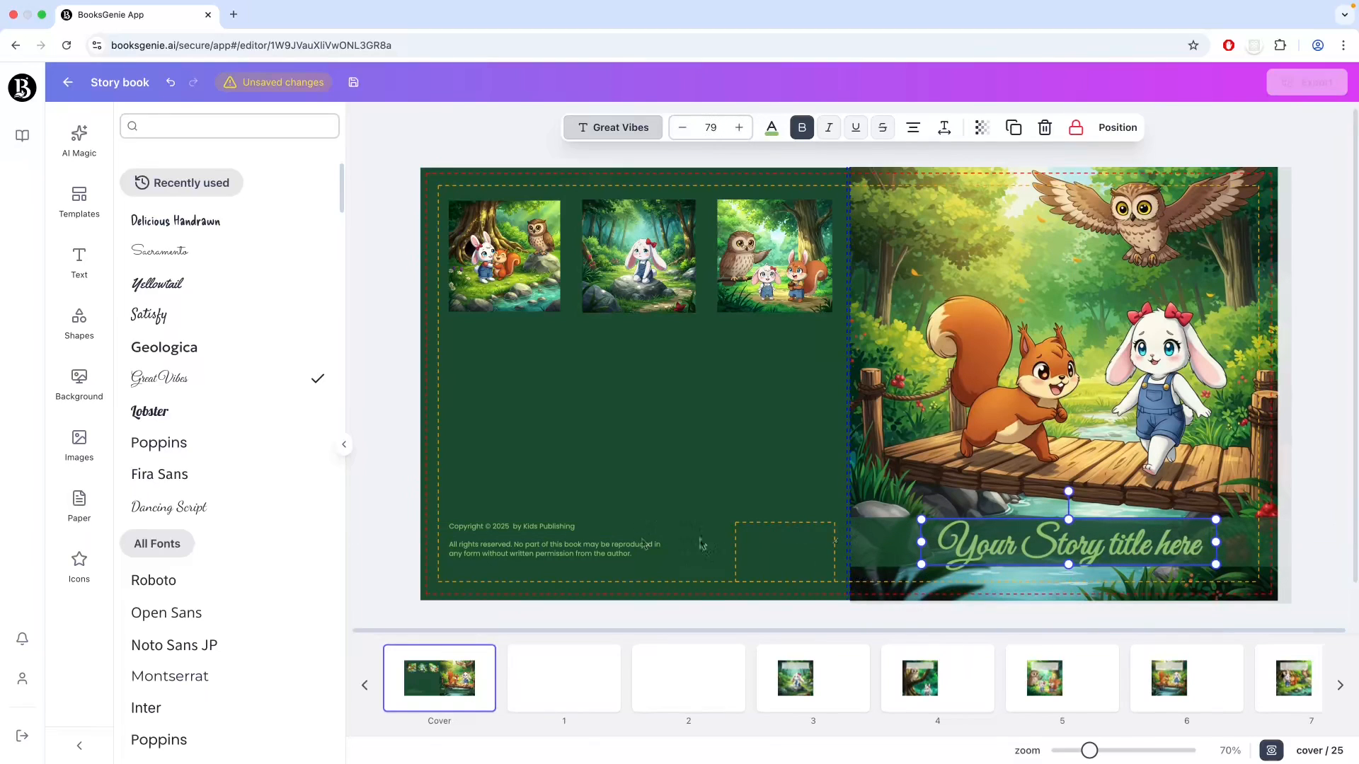
Set the front-cover title's font to Fira Sans and its size to 57.
left_click(170, 482)
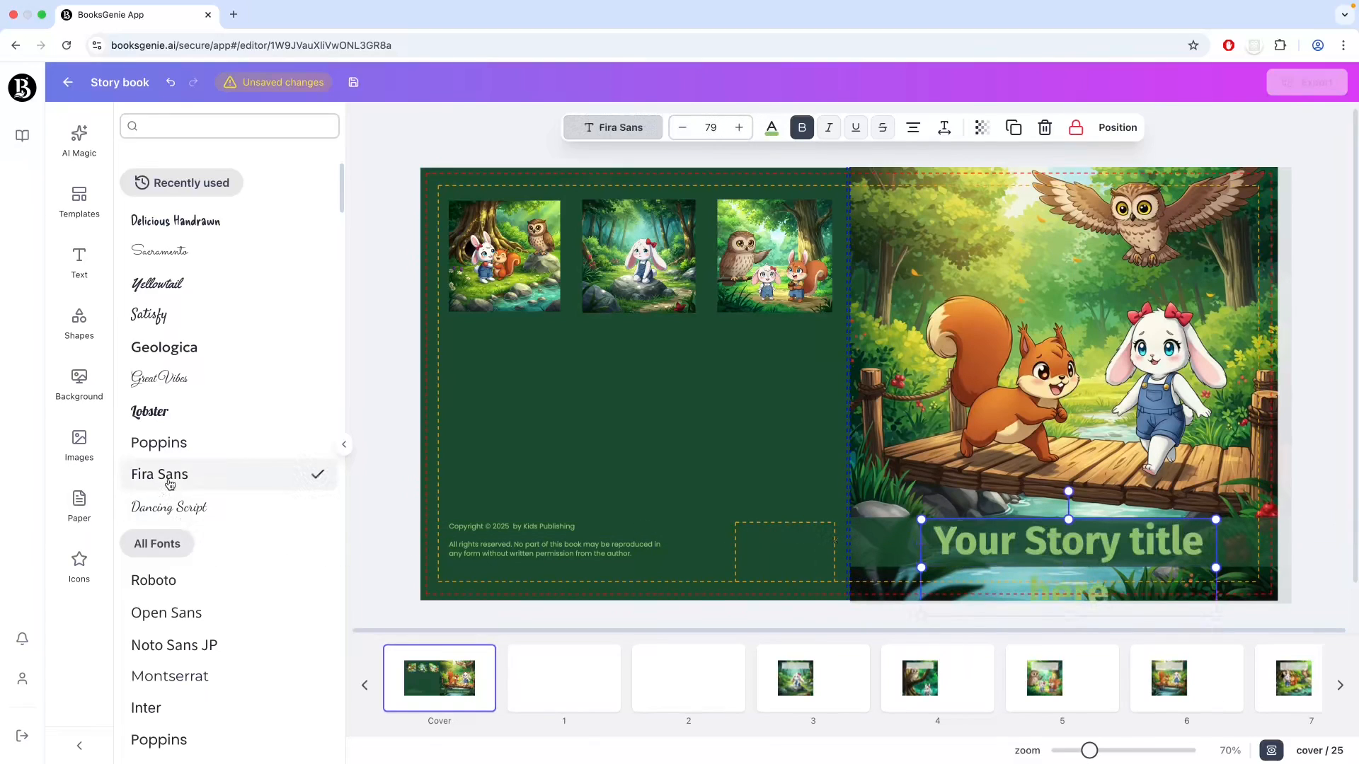
left_click(683, 131)
left_click(683, 132)
left_click(683, 131)
left_click(683, 131)
left_click(683, 132)
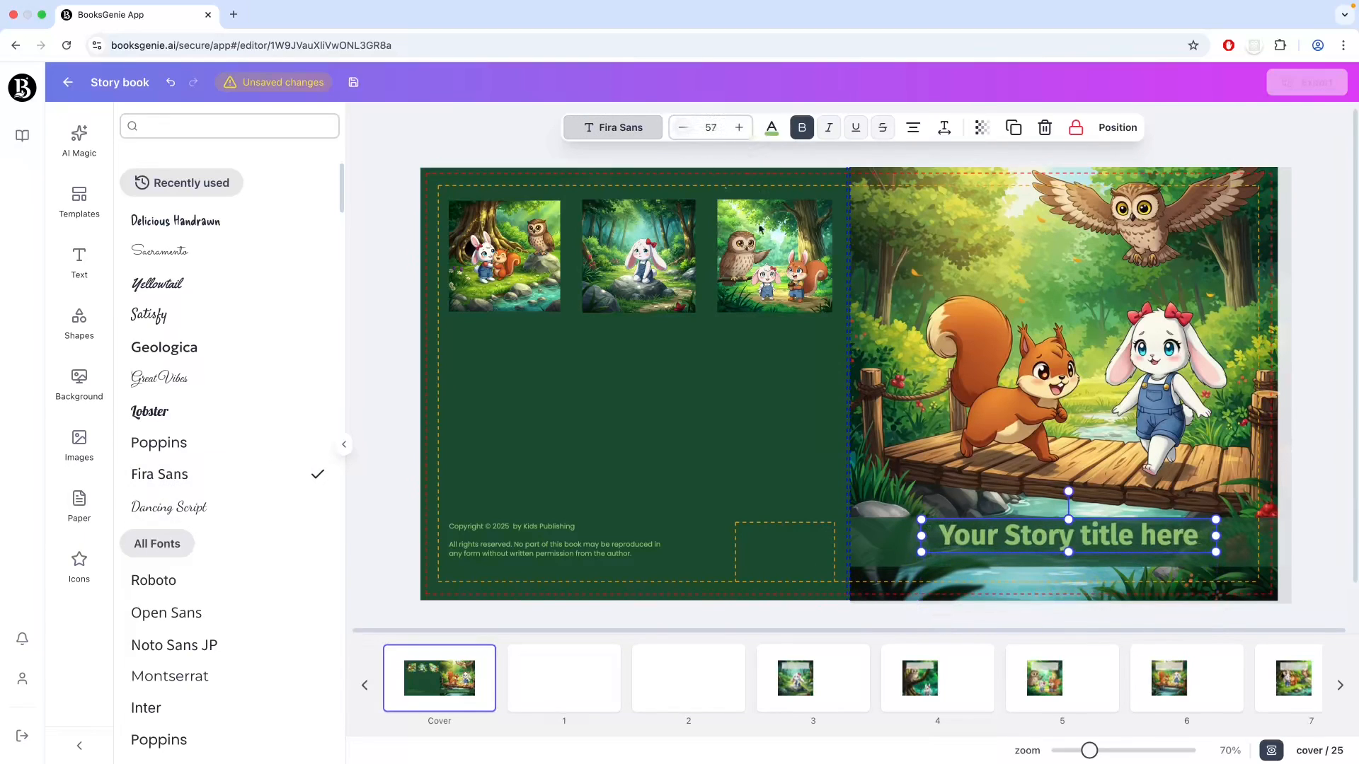
Move the title slightly so it sits centred within the green bar, and deselect it.
left_click(1315, 404)
left_click_drag(1114, 552, 1106, 551)
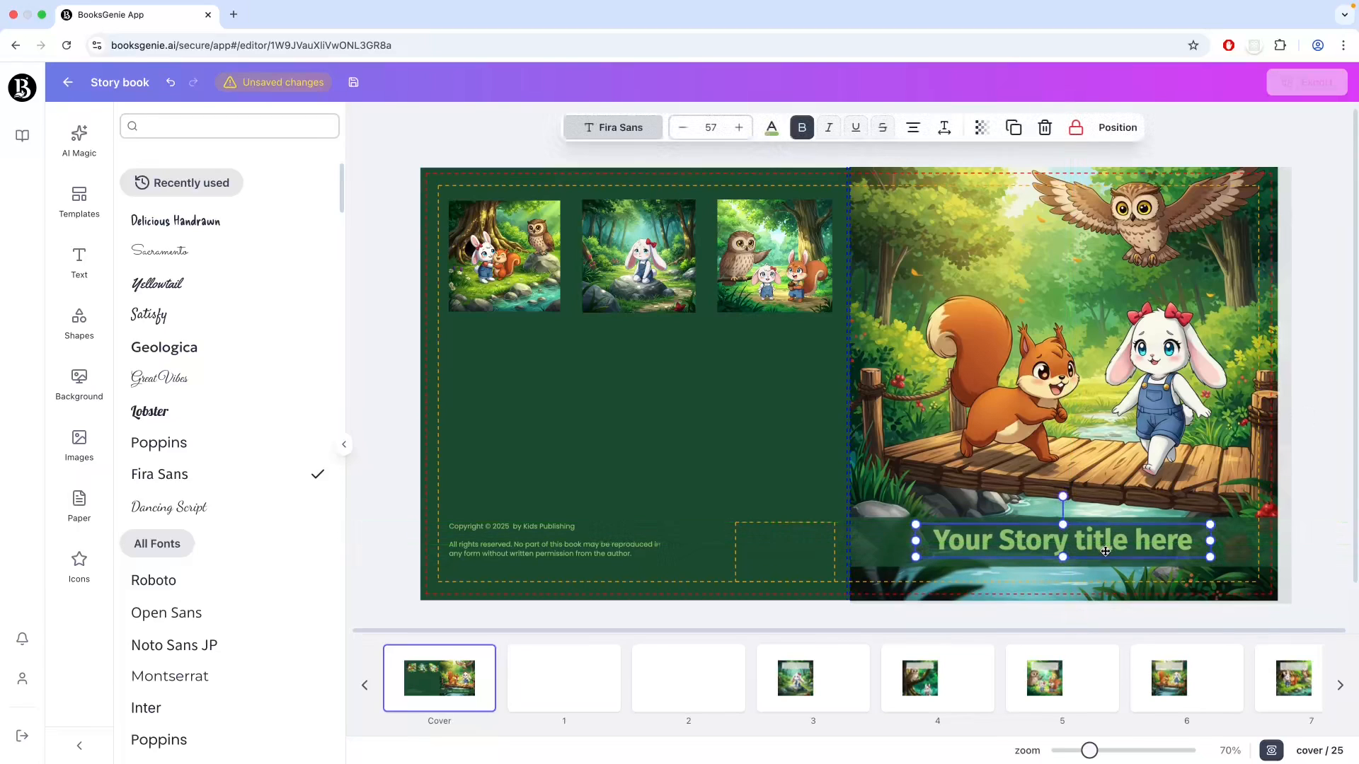
left_click(1333, 498)
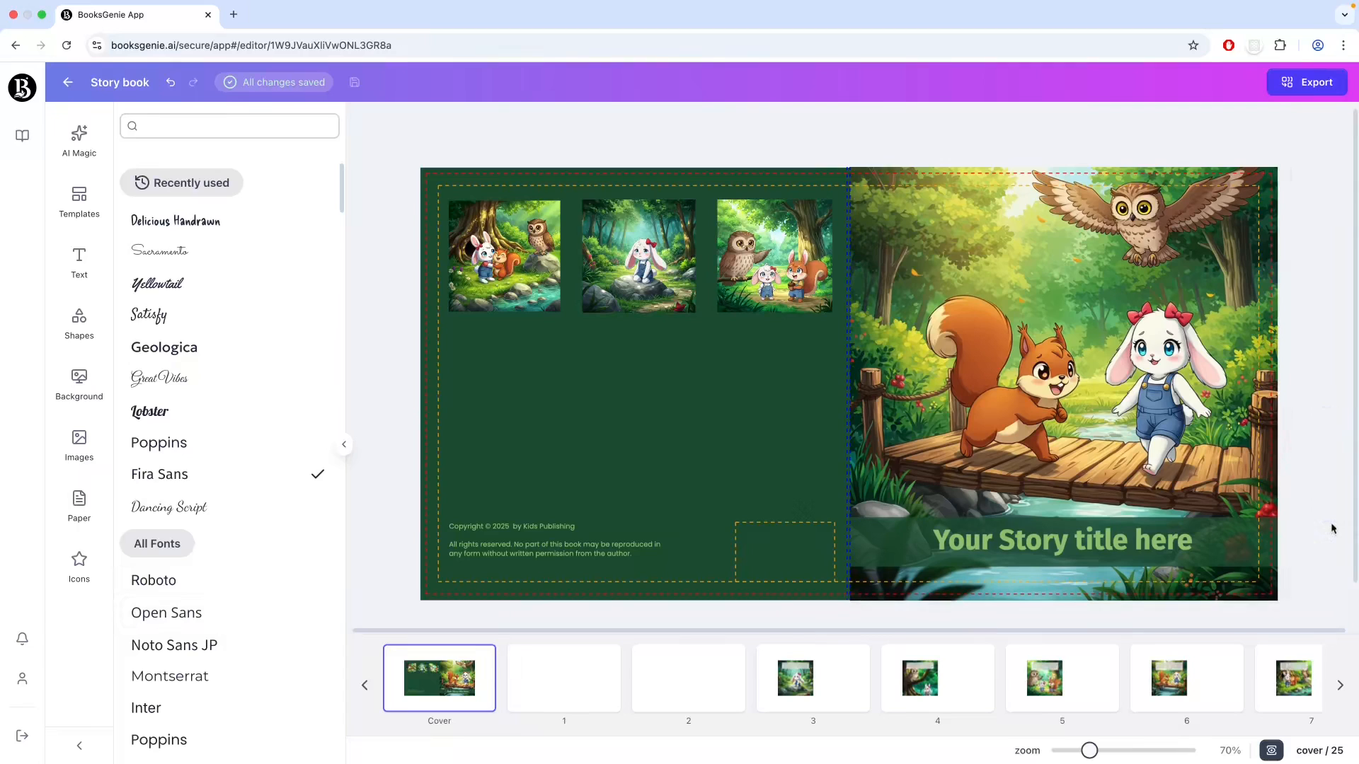
Add a default heading to the middle of blank interior page 1, keeping its placeholder text.
scroll(1315, 562, "down", 1)
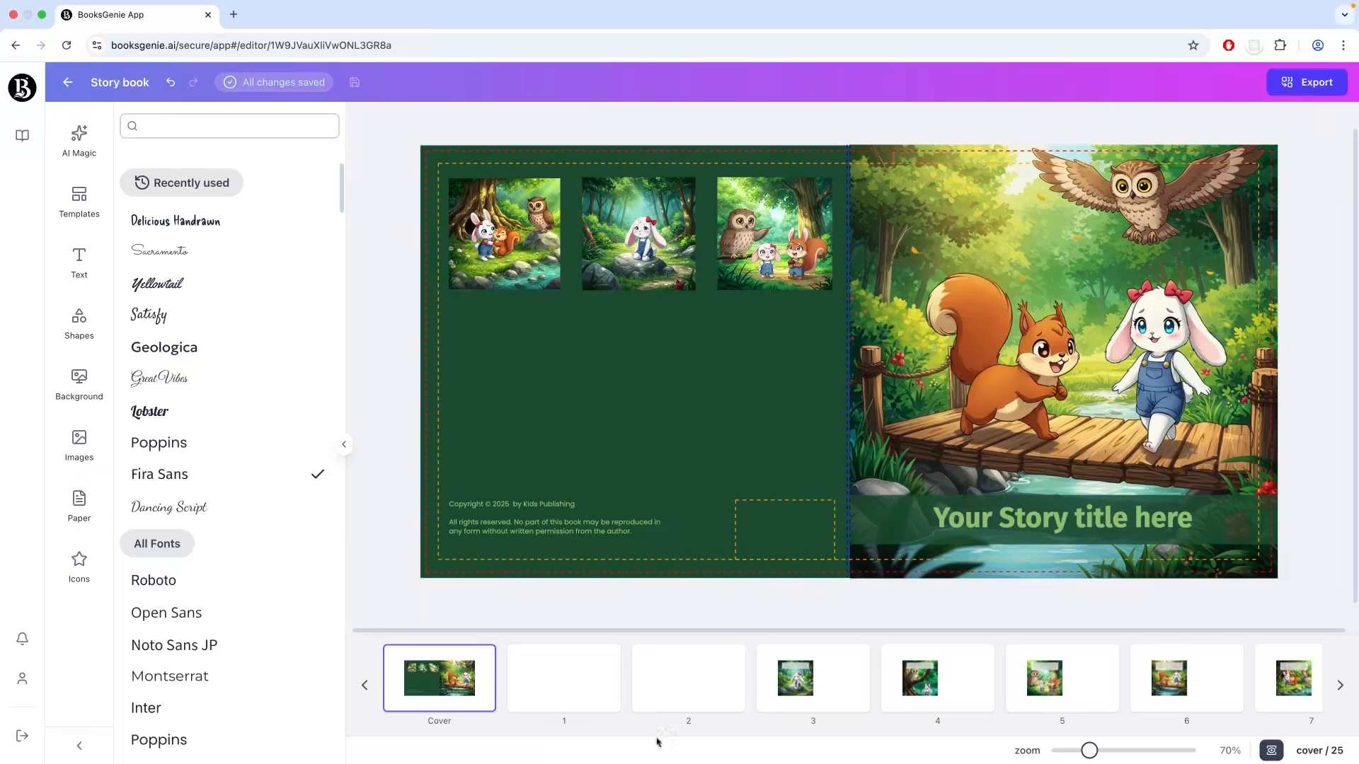
left_click(586, 693)
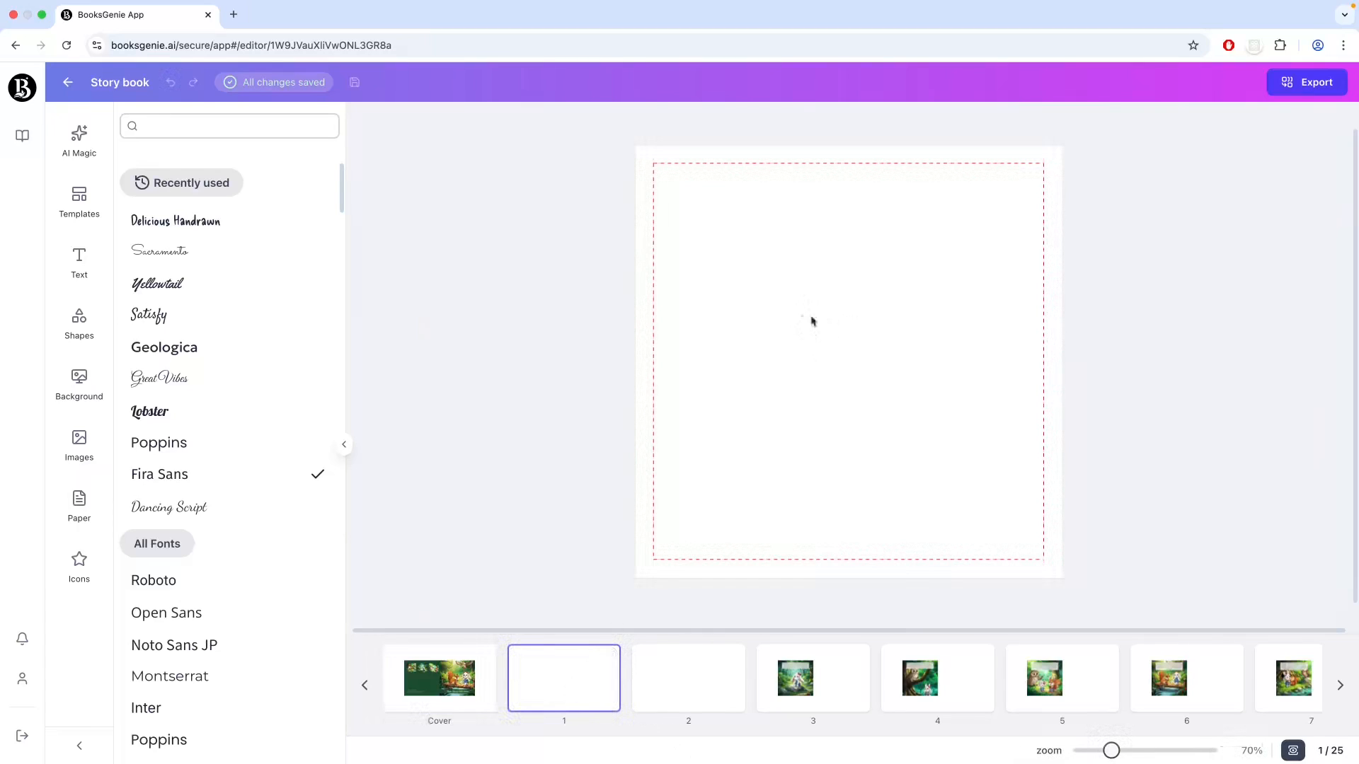
left_click(80, 271)
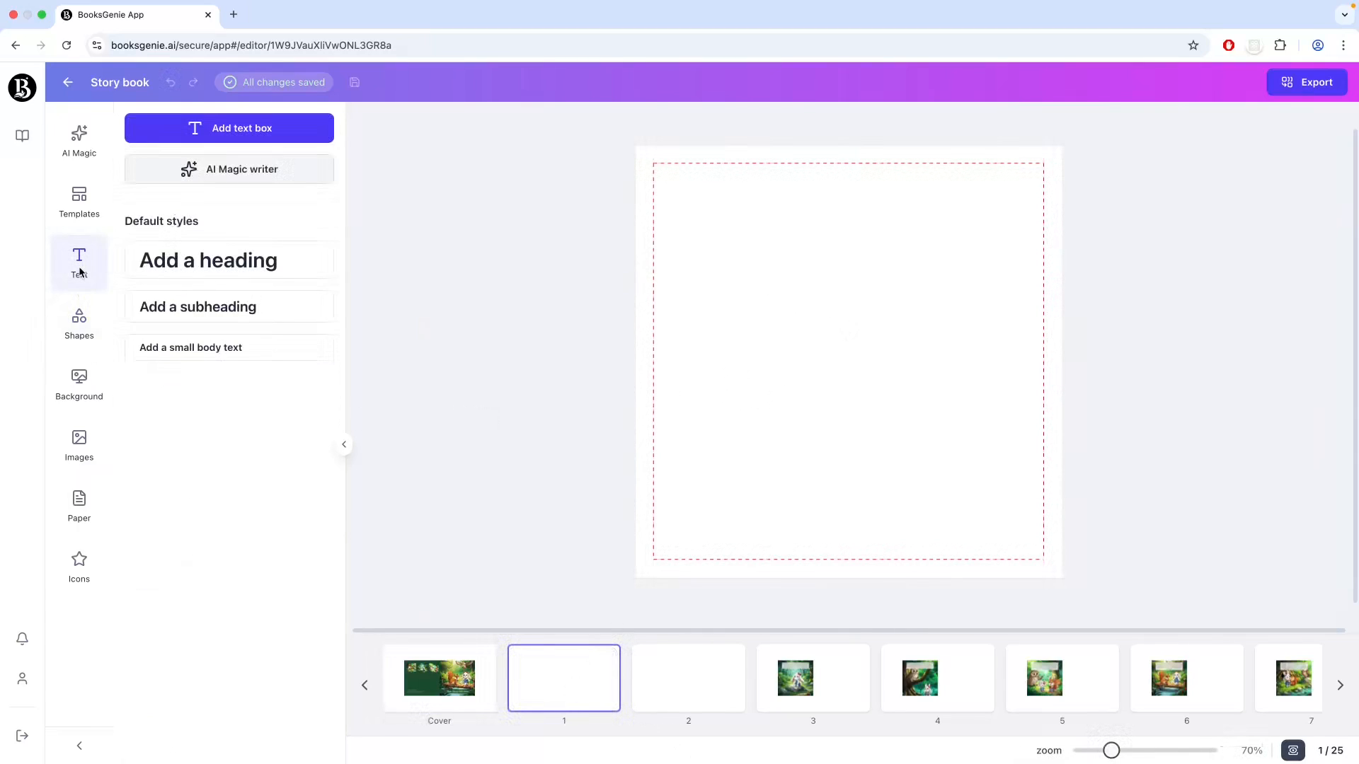
left_click(234, 262)
left_click(893, 371)
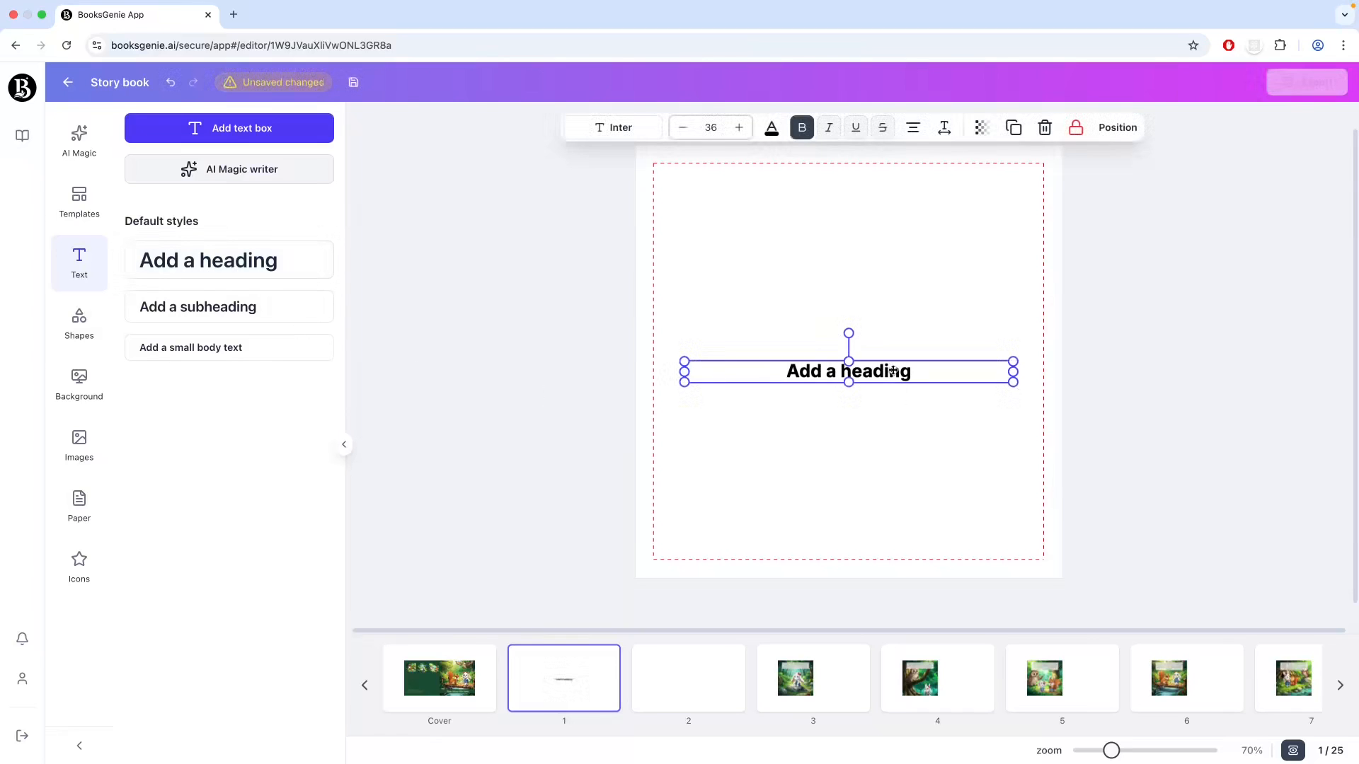
left_click(867, 406)
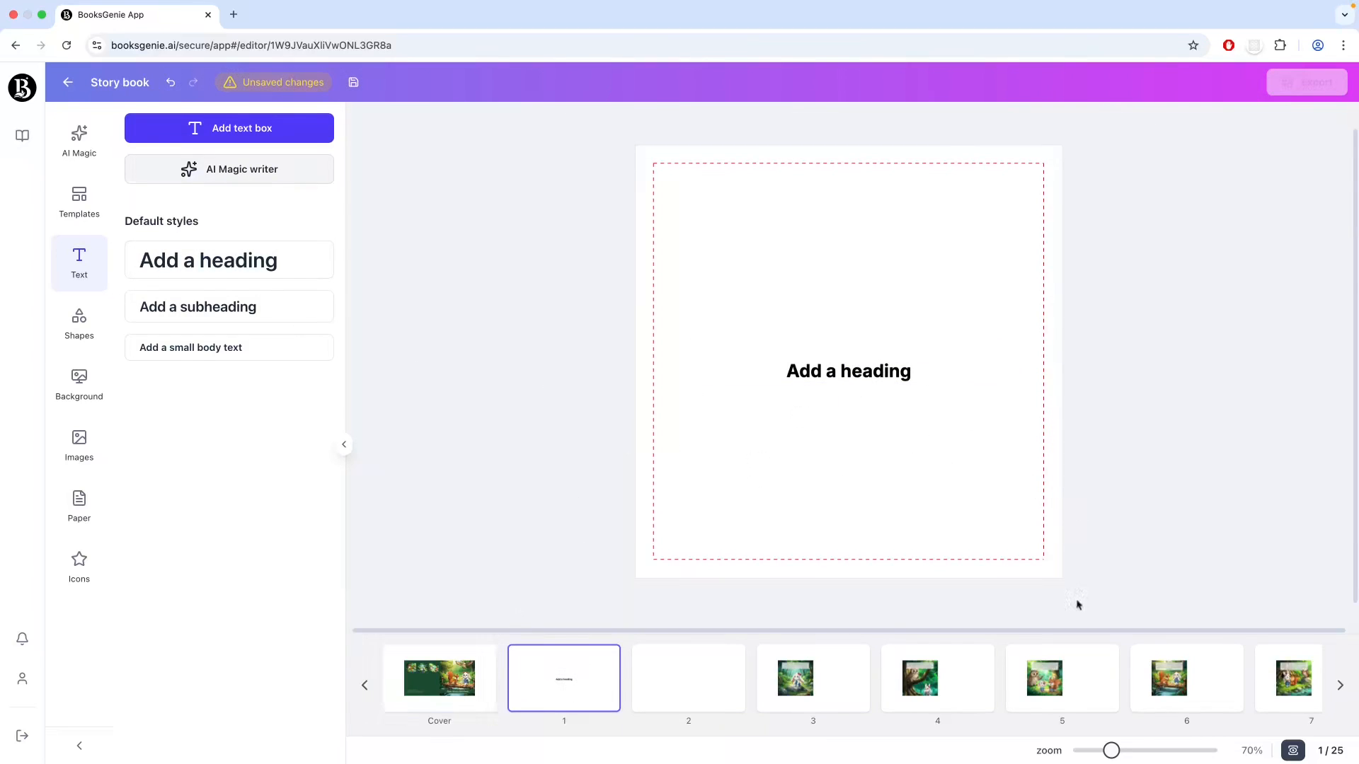
Return to the cover, export the story book, and save the download in the KDP Projects folder.
left_click(467, 701)
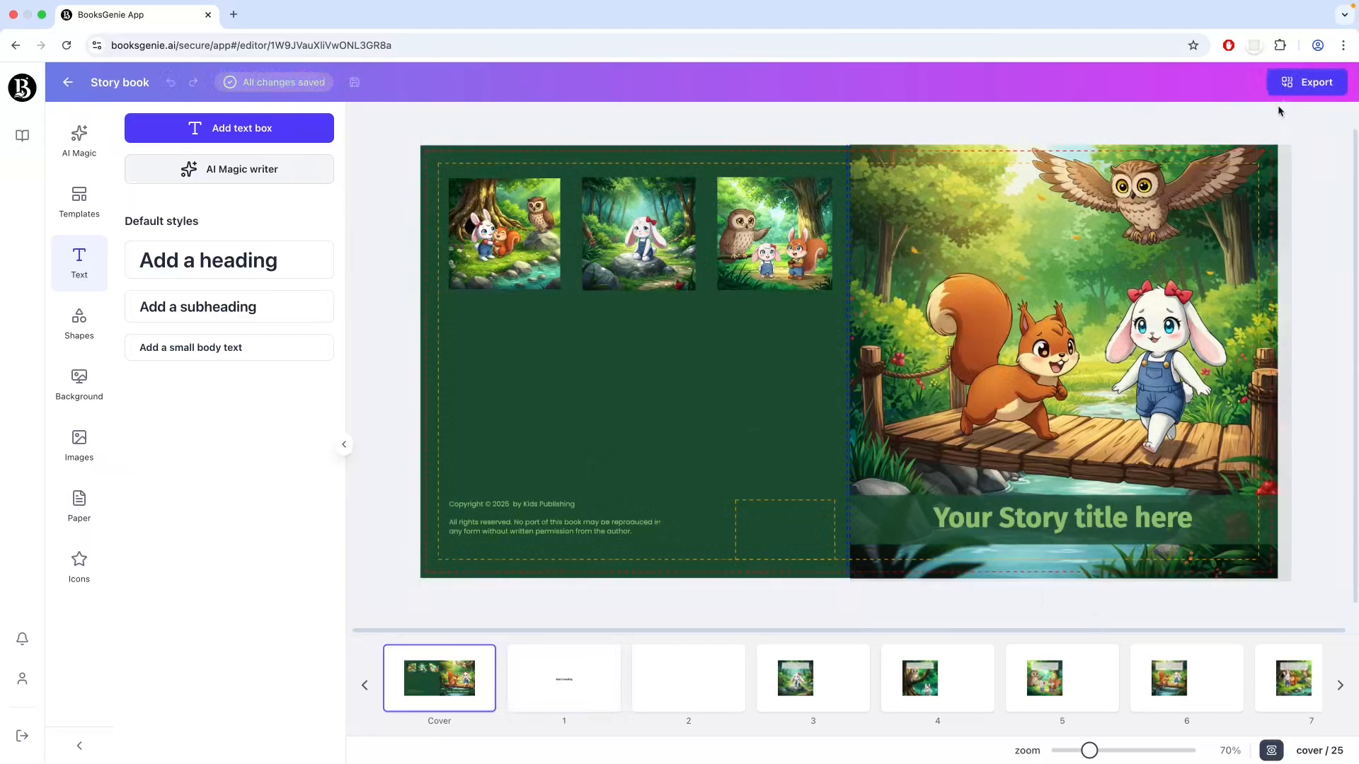
left_click(1297, 91)
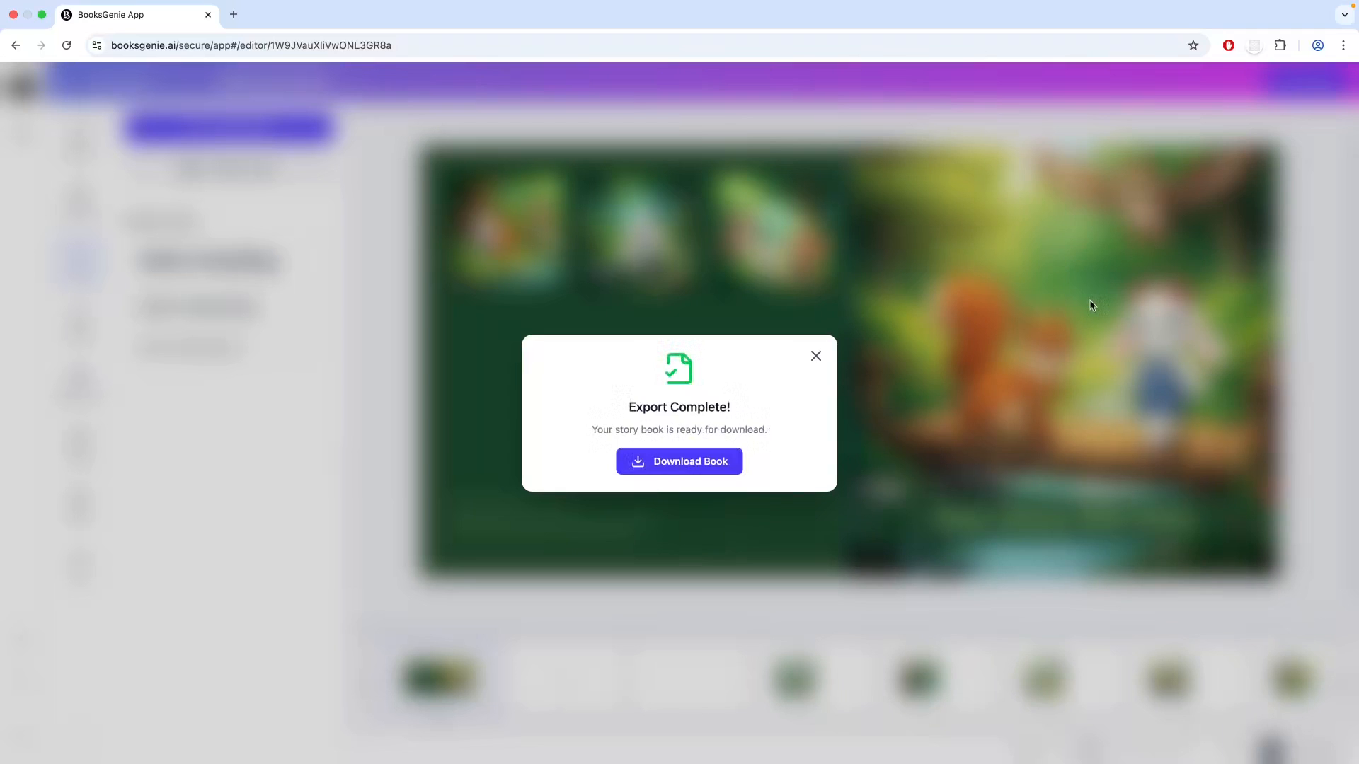
left_click(702, 464)
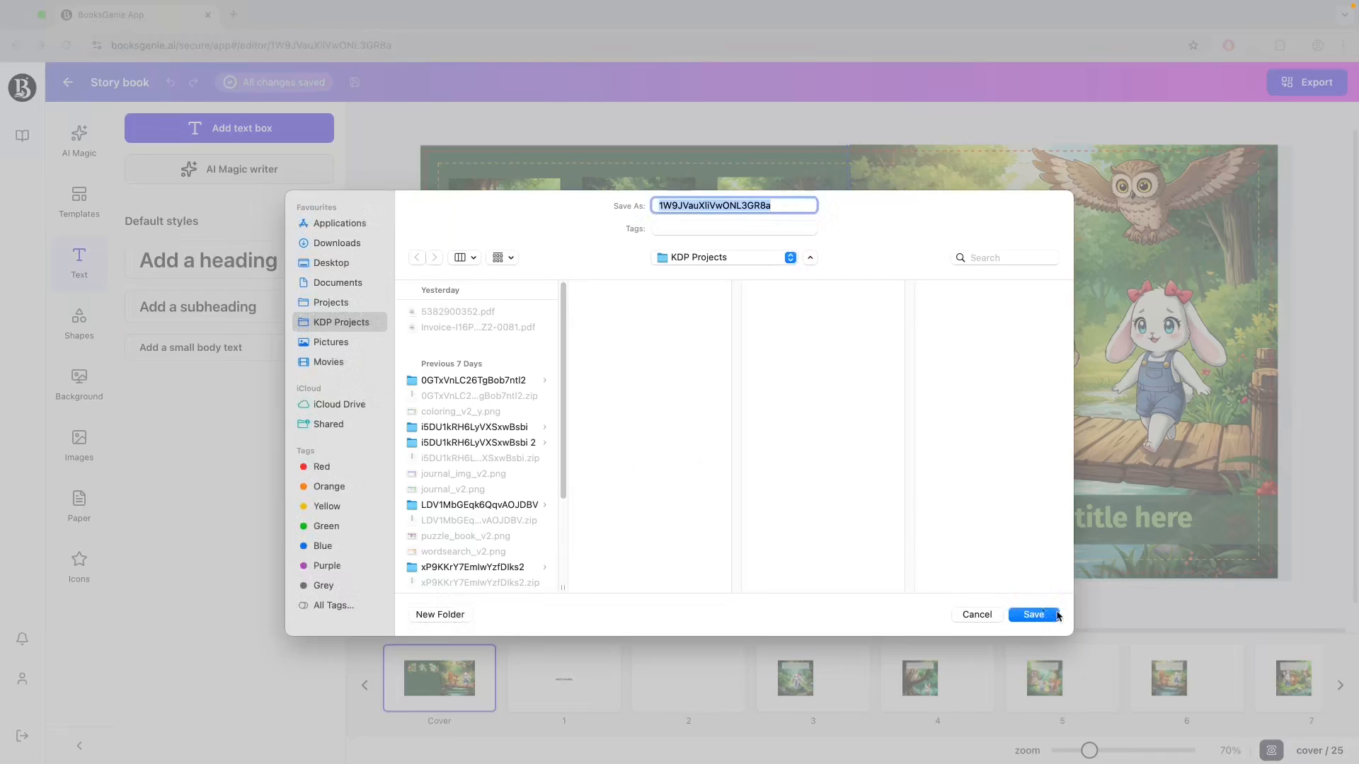
left_click(1057, 616)
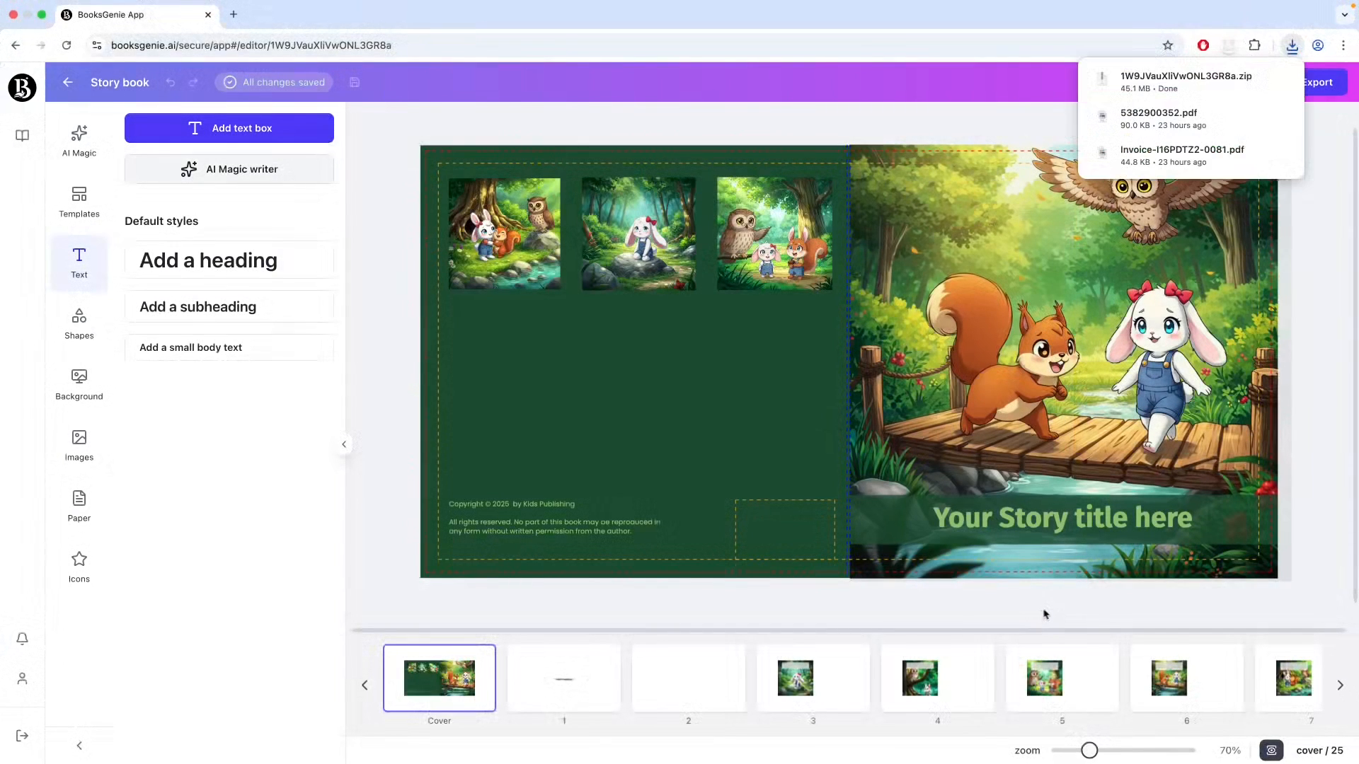
Open the downloaded zip in Finder, check the artwork, title and copyright text in cover.pdf, and close the PDF.
left_click(1251, 80)
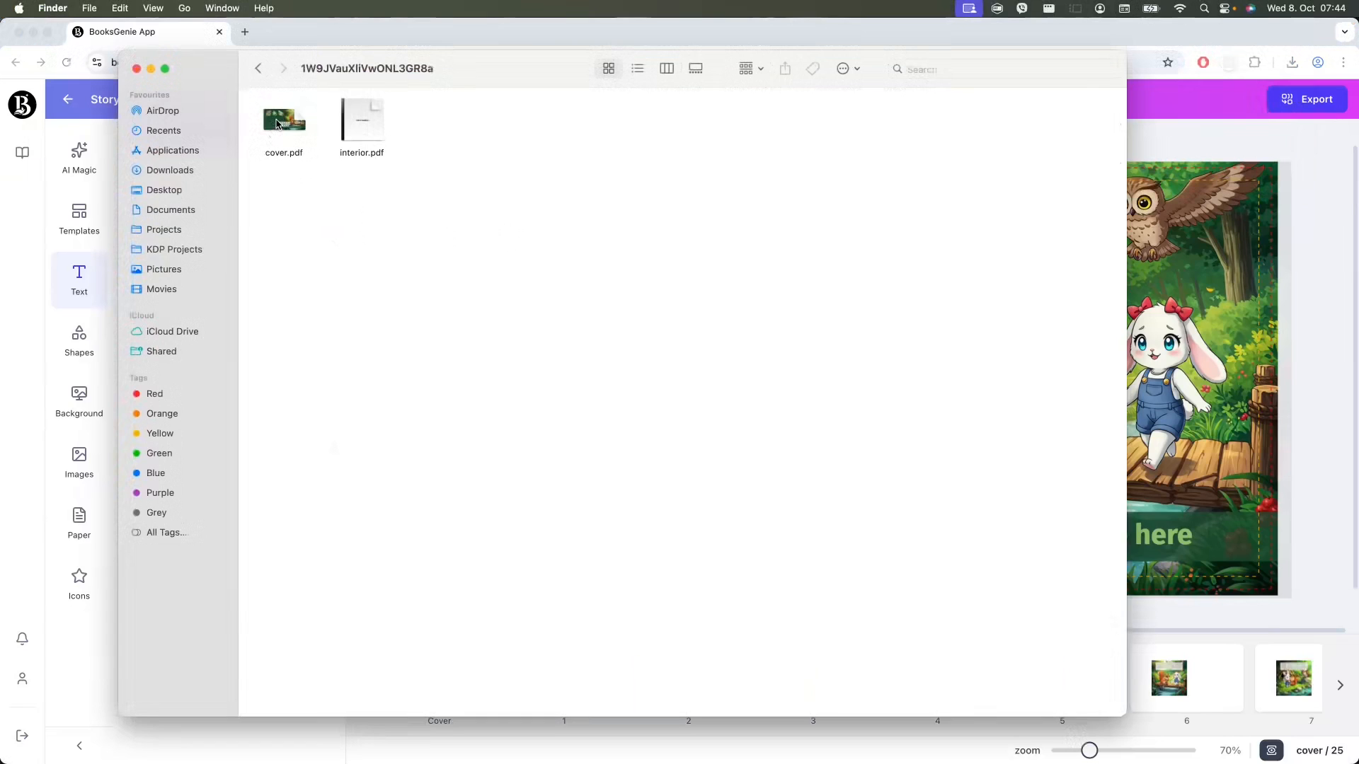
double_click(276, 125)
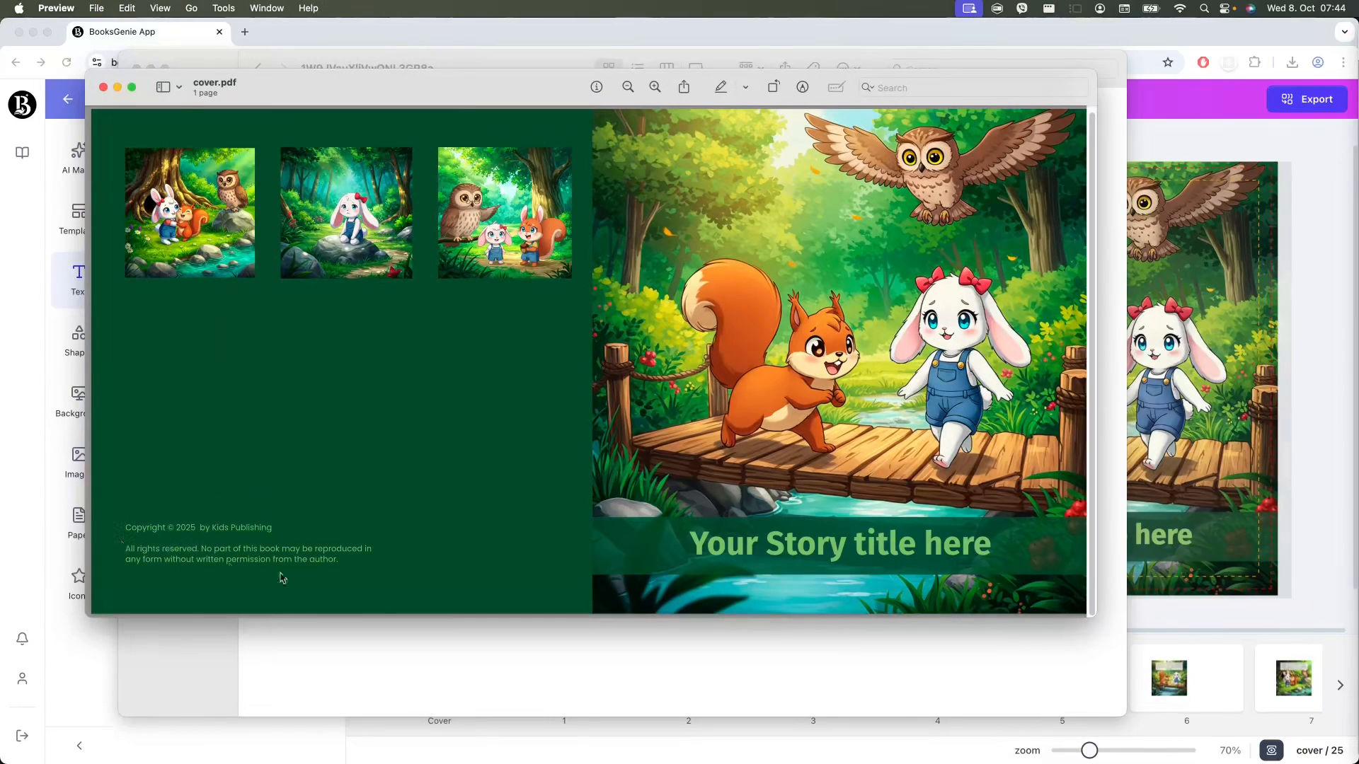
scroll(600, 421, "up", 1)
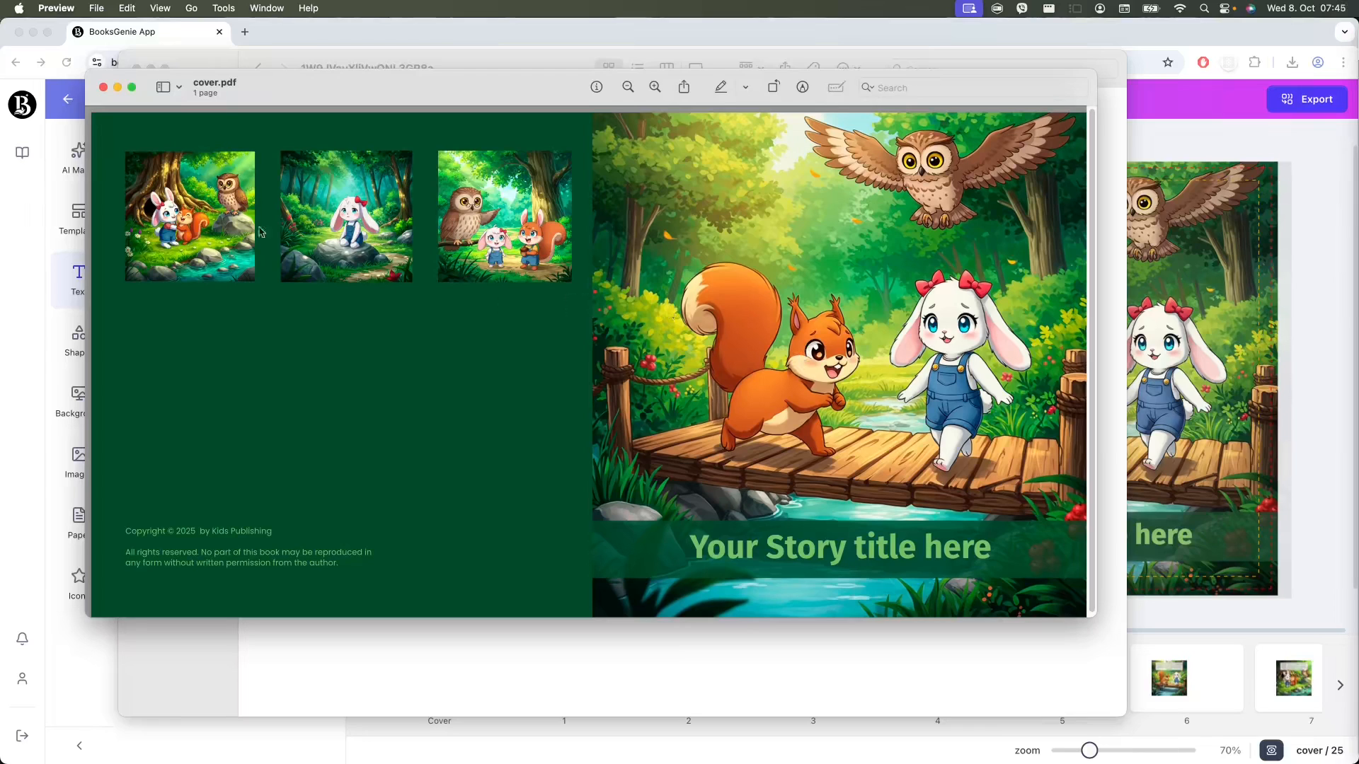
left_click(103, 87)
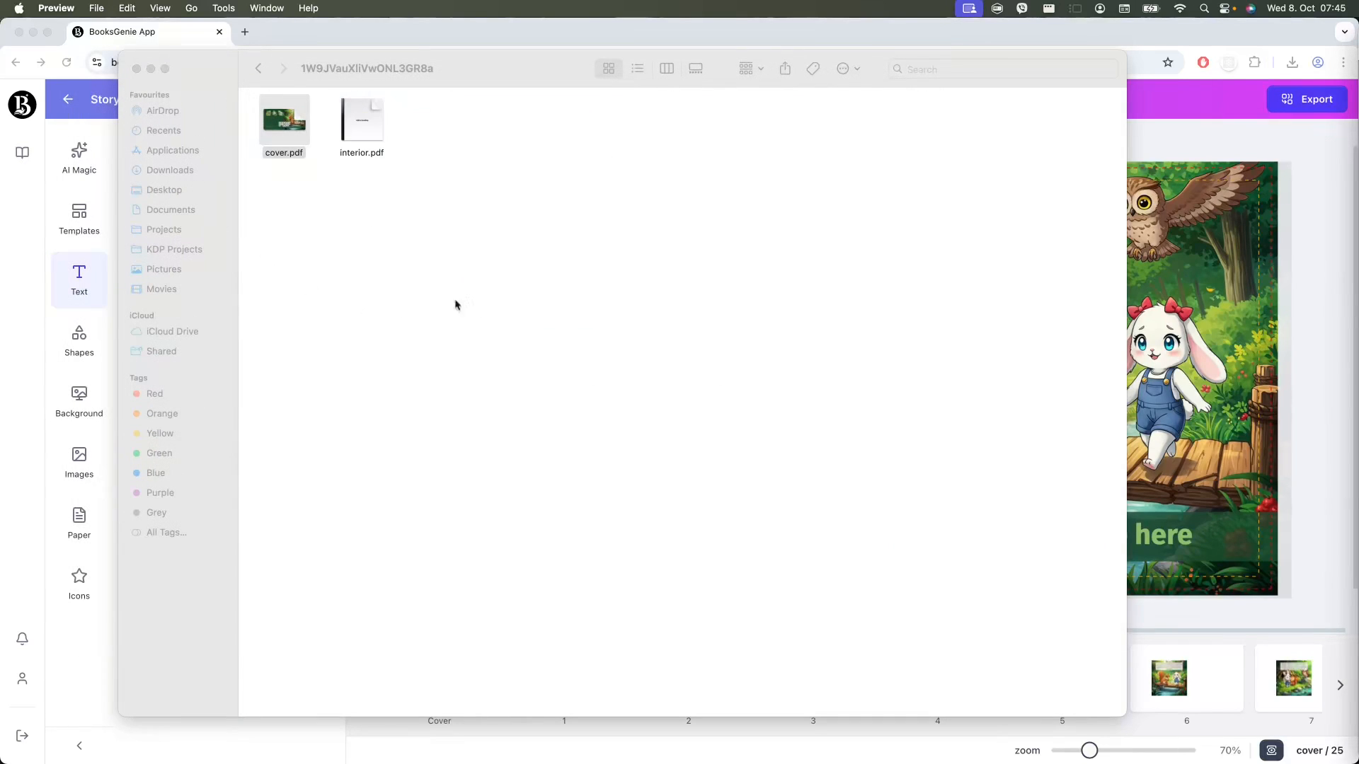
Open interior.pdf and examine the page 1 heading and the illustrated story pages through page 5.
double_click(360, 127)
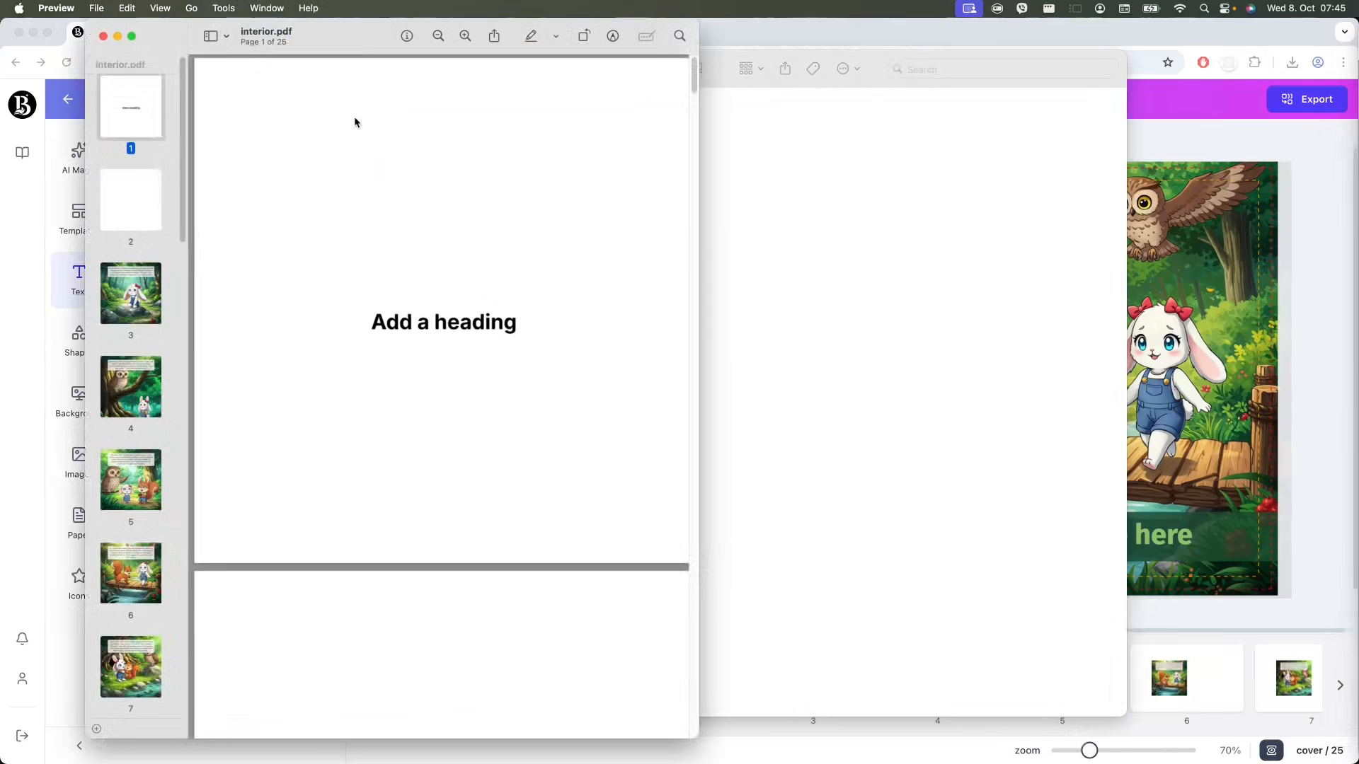
left_click_drag(352, 328, 555, 332)
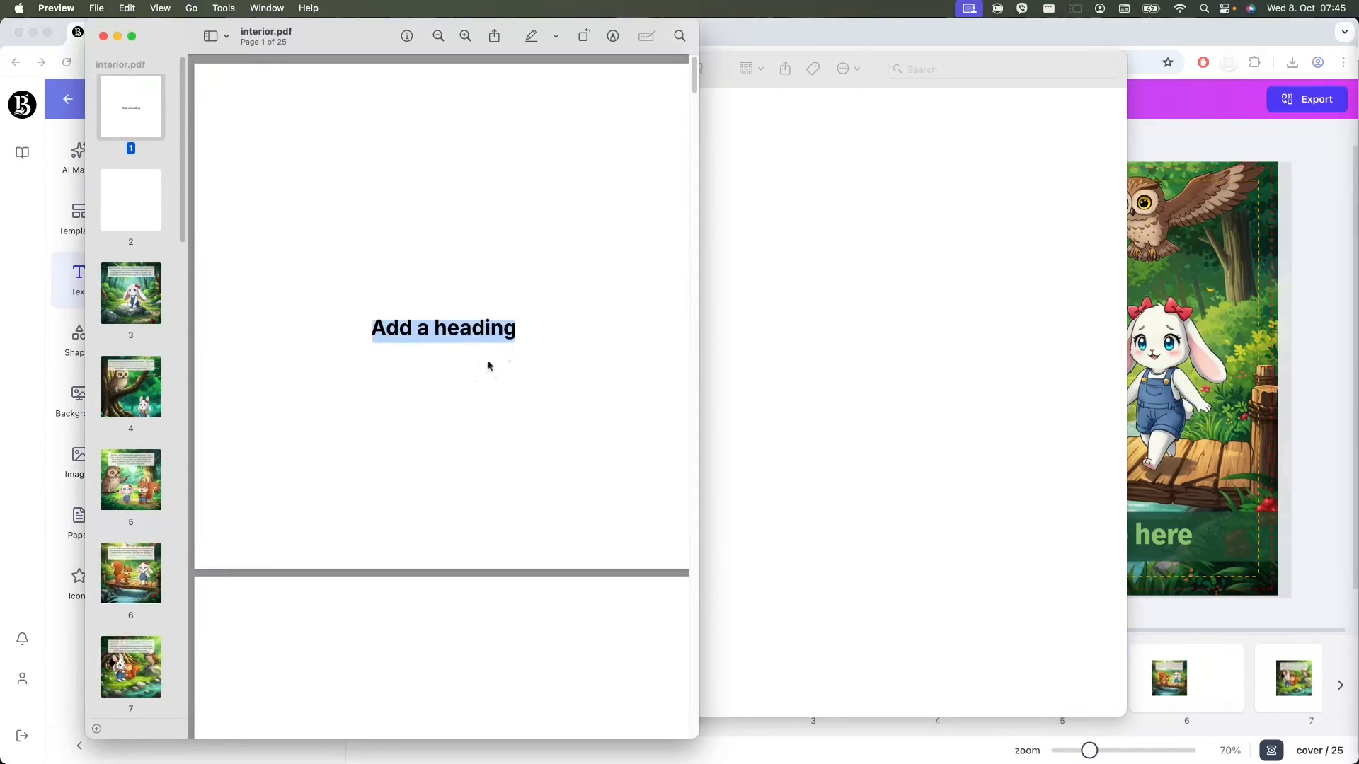
left_click(148, 311)
scroll(312, 416, "down", 10)
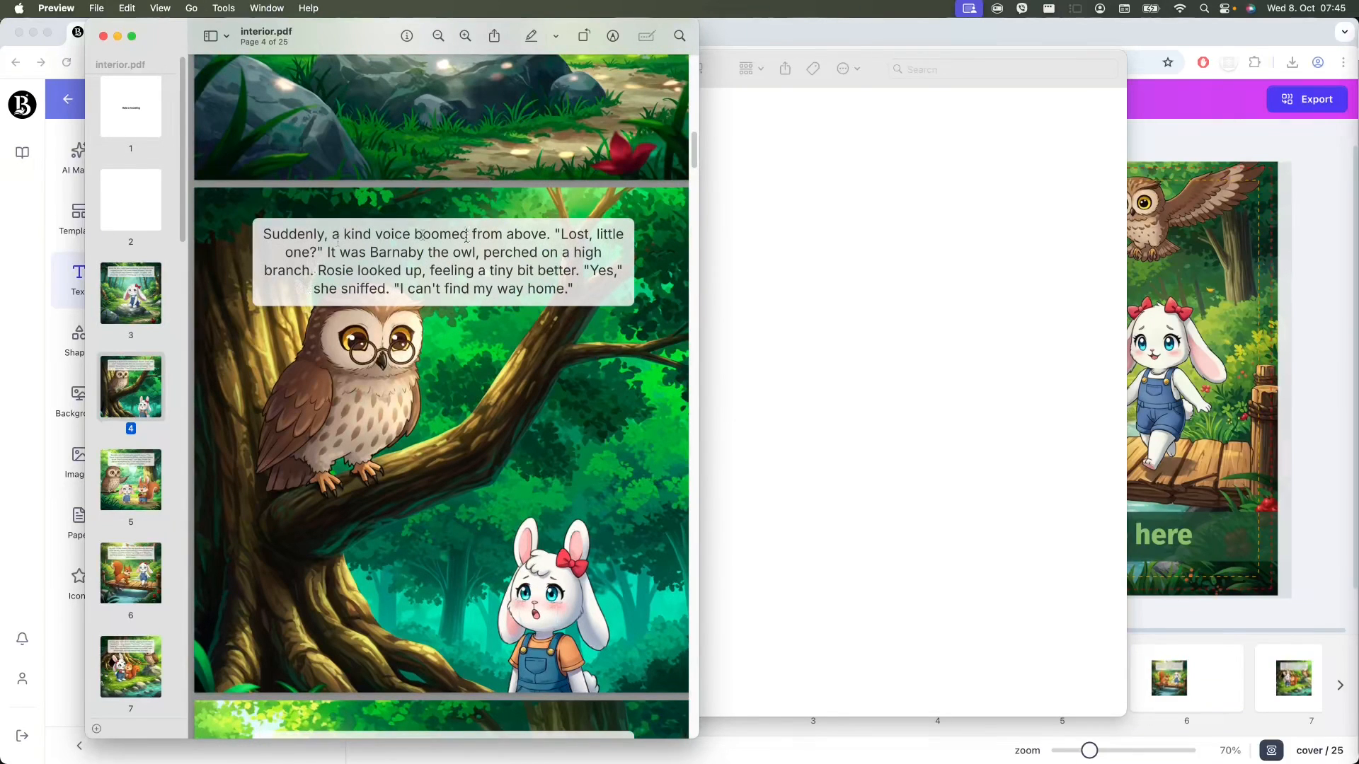
scroll(545, 486, "down", 10)
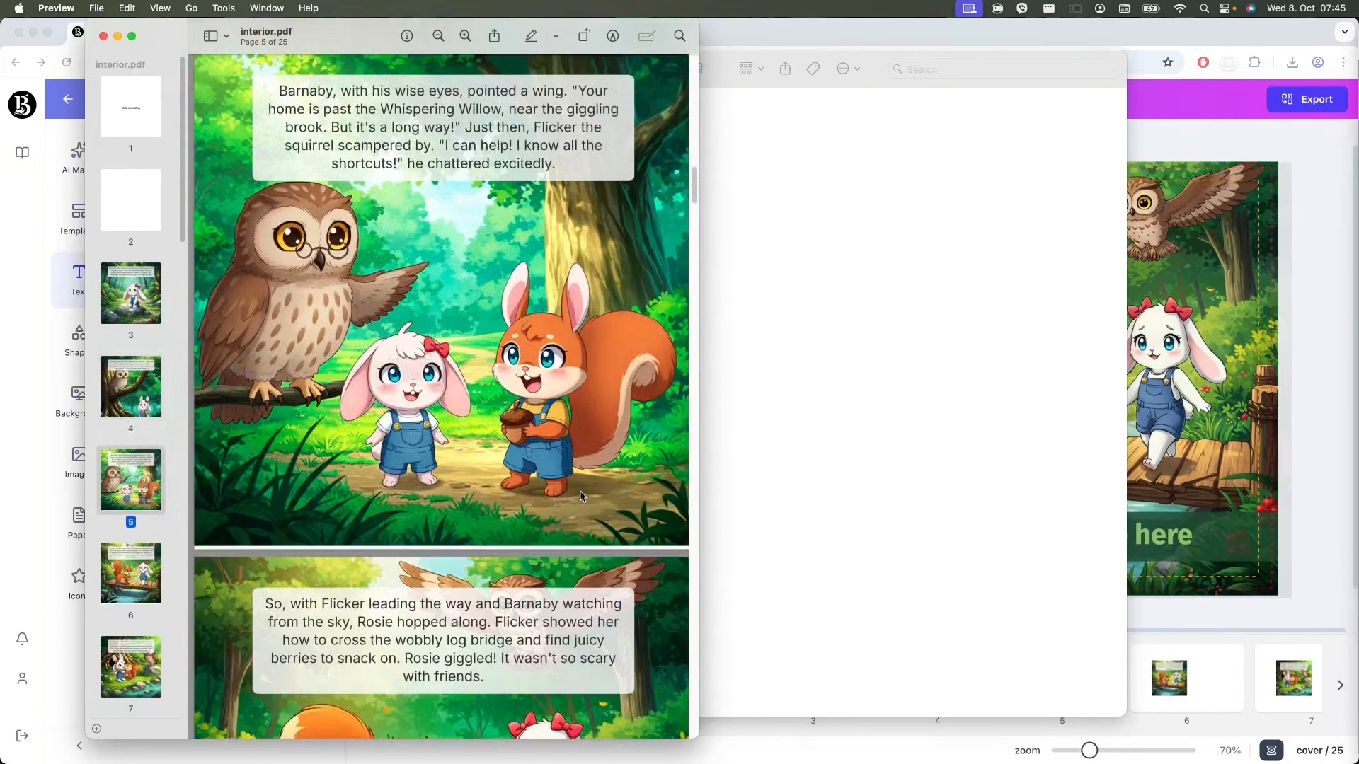
left_click_drag(336, 32, 740, 61)
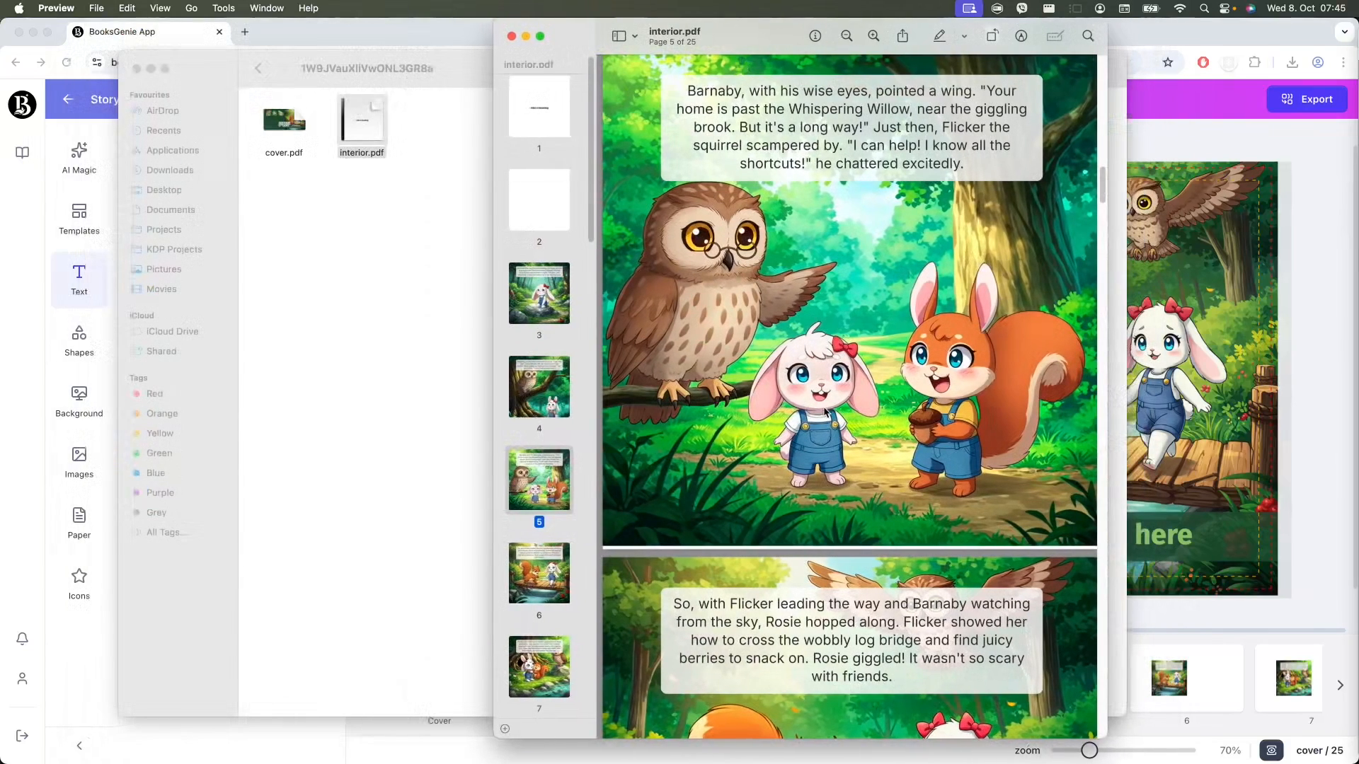